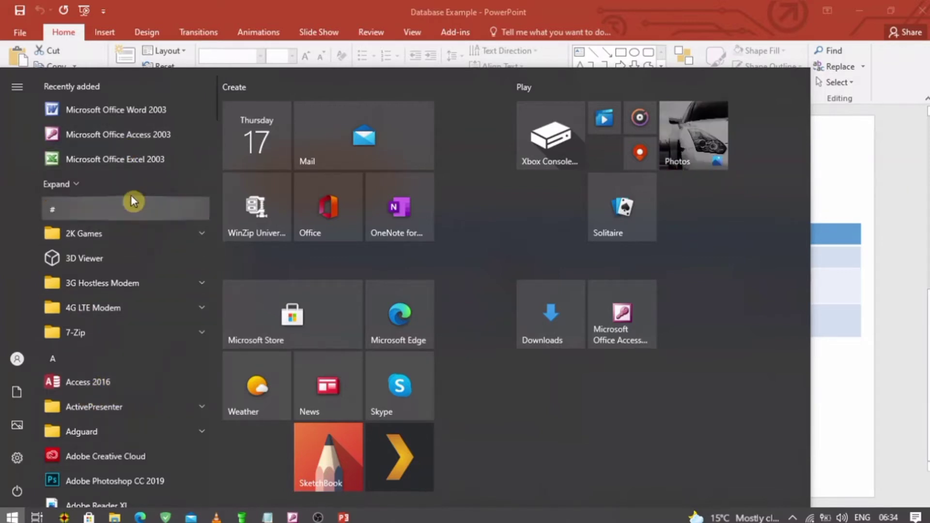
# - Open Microsoft Office Access 2003 and create a blank database named Hospital Database, replacing the existing file of that name
pyautogui.click(138, 138)
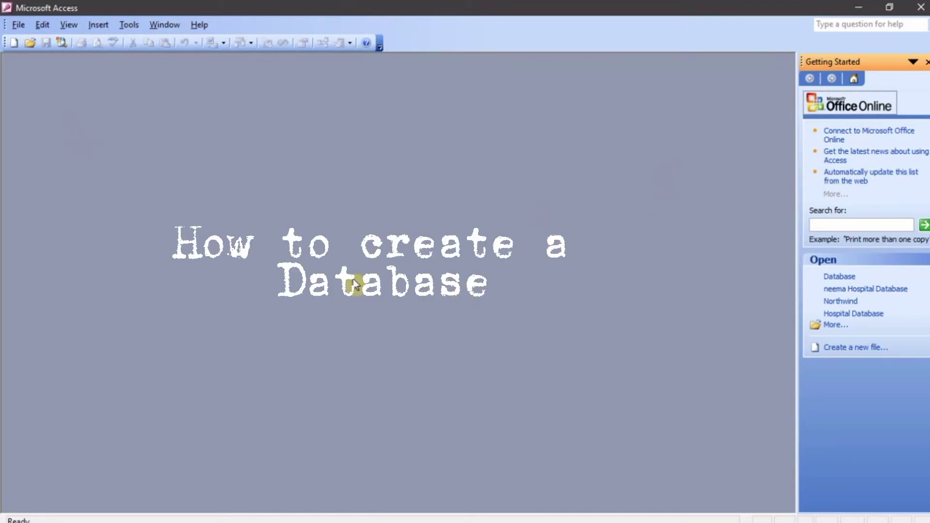
pyautogui.click(18, 25)
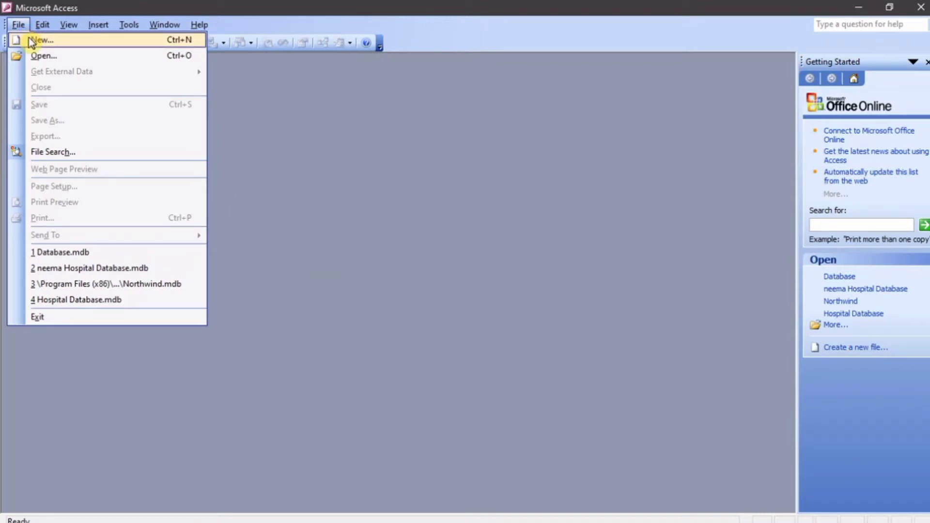
pyautogui.click(276, 111)
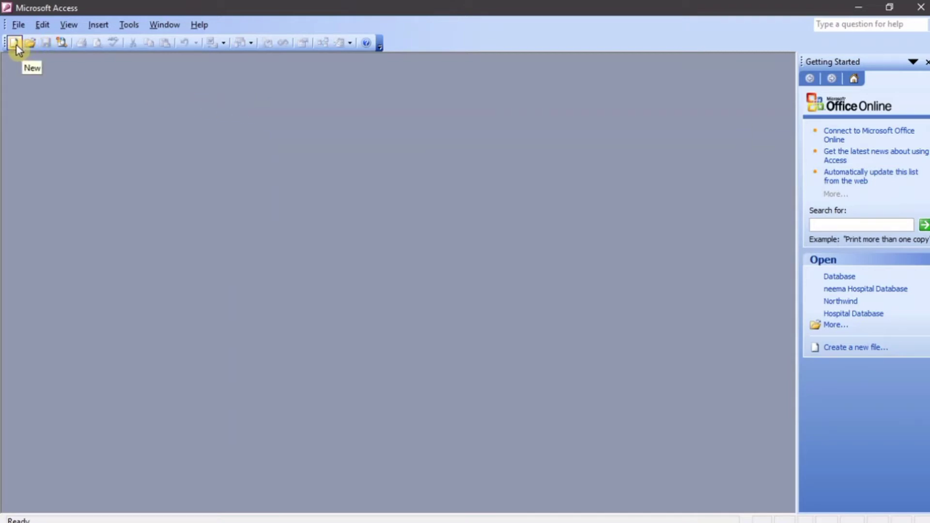
pyautogui.click(853, 349)
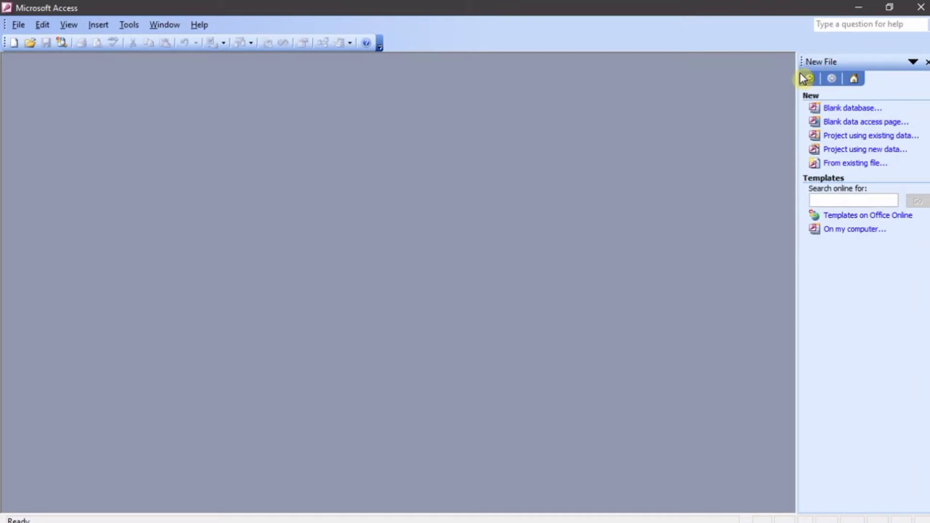
pyautogui.click(855, 110)
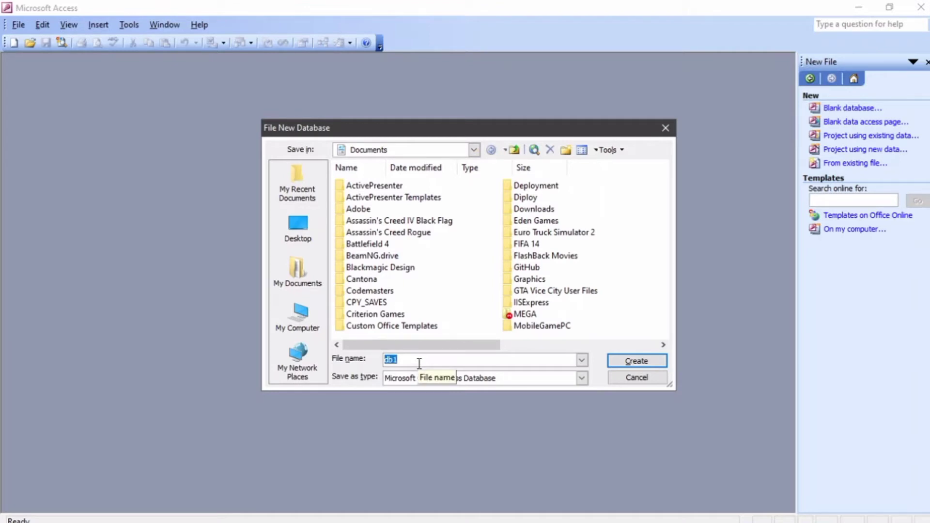
pyautogui.write('Hospital Database')
pyautogui.click(631, 362)
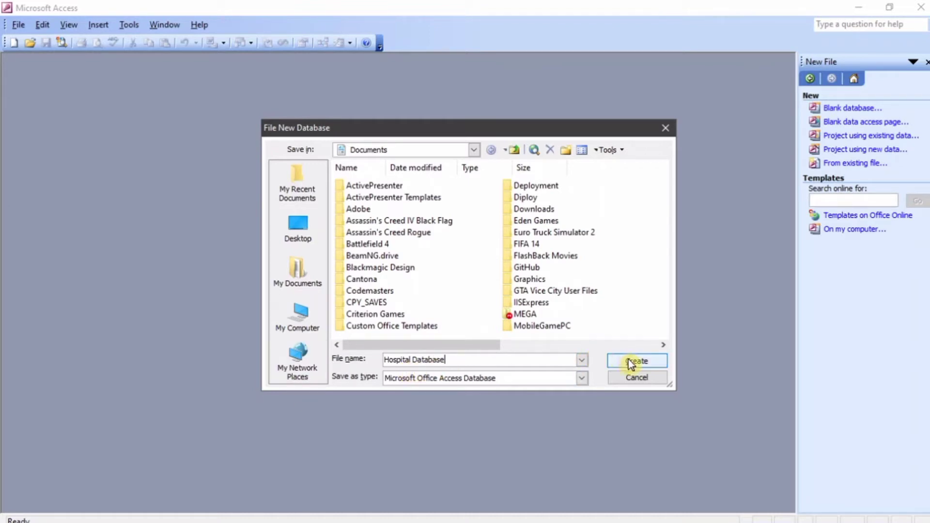
pyautogui.click(631, 363)
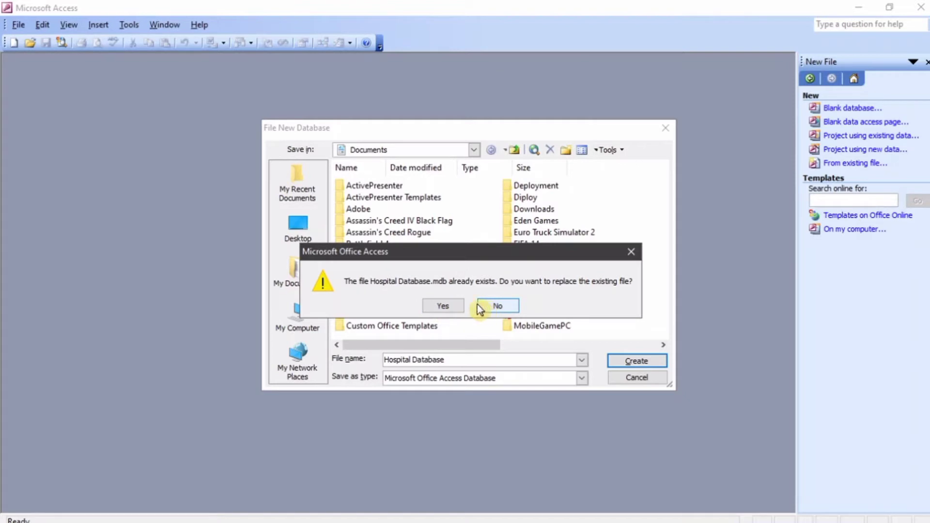
pyautogui.click(438, 307)
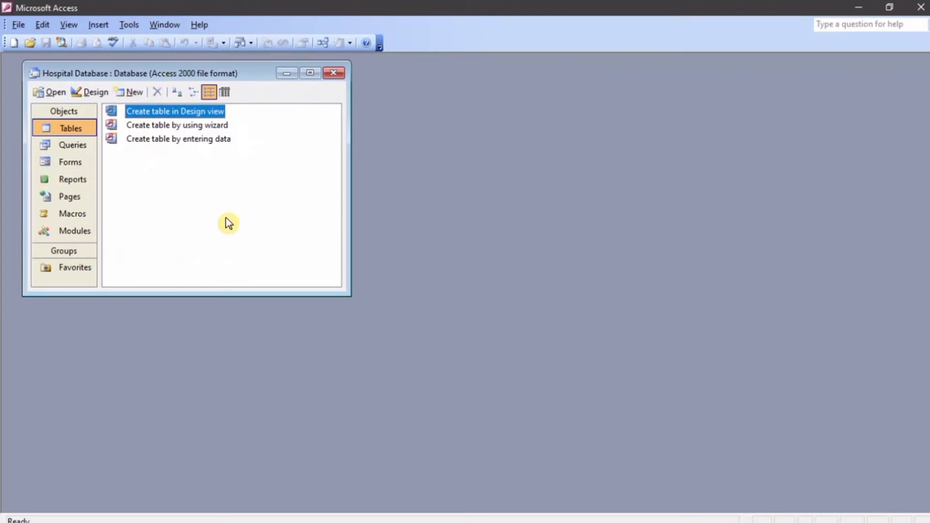
pyautogui.click(858, 14)
pyautogui.moveTo(334, 520)
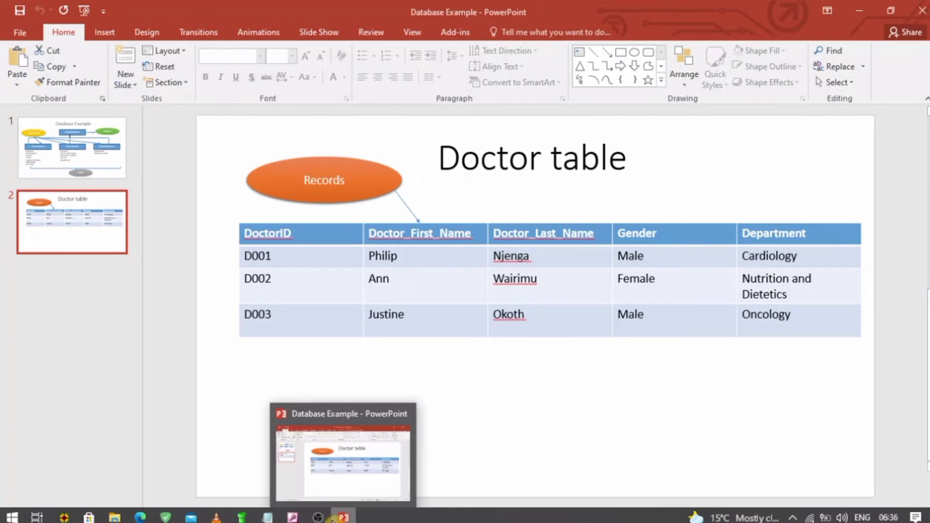
pyautogui.moveTo(296, 518)
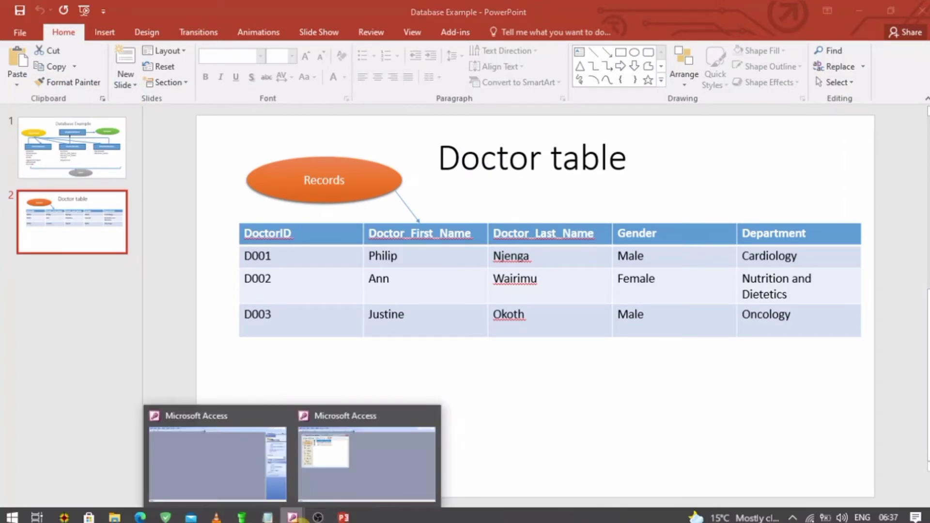
pyautogui.click(344, 449)
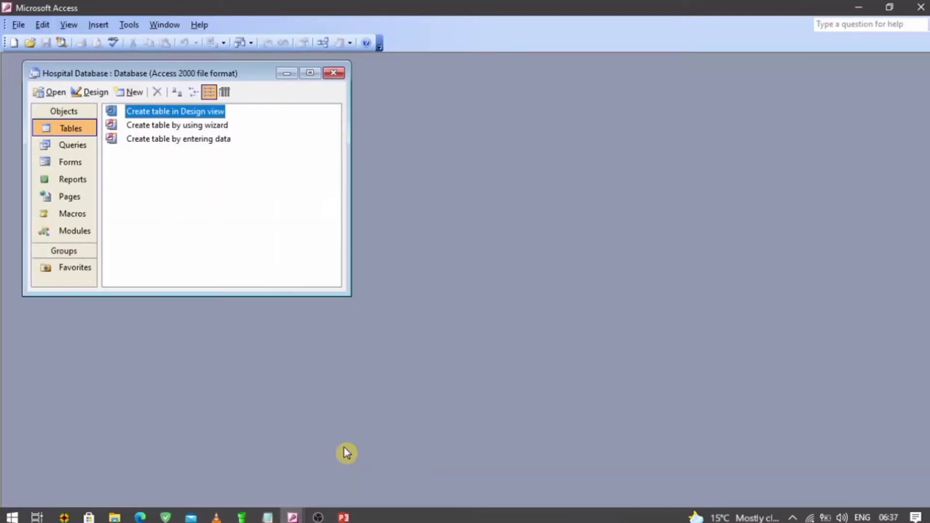
pyautogui.click(897, 12)
pyautogui.click(662, 15)
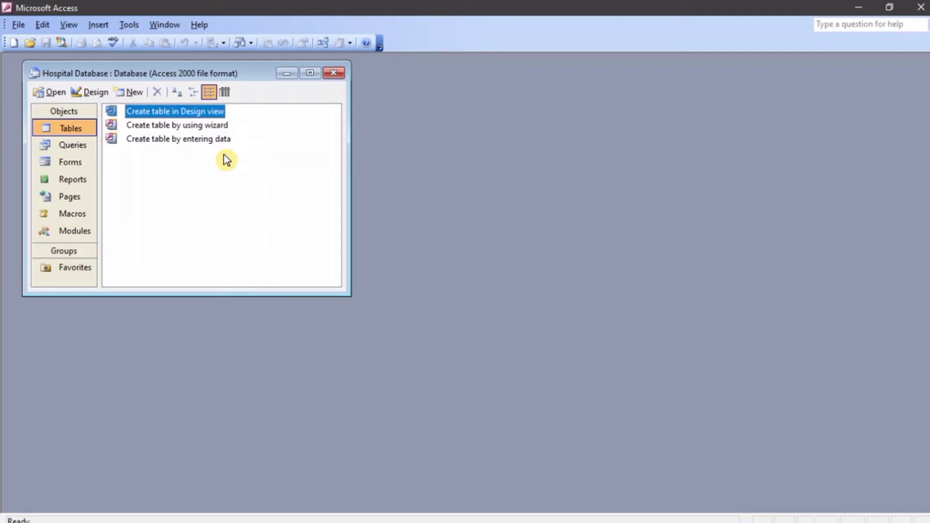
# - Start a new table in Design view and check the Doctor Records fields on the Database Example slide in PowerPoint
pyautogui.doubleClick(174, 113)
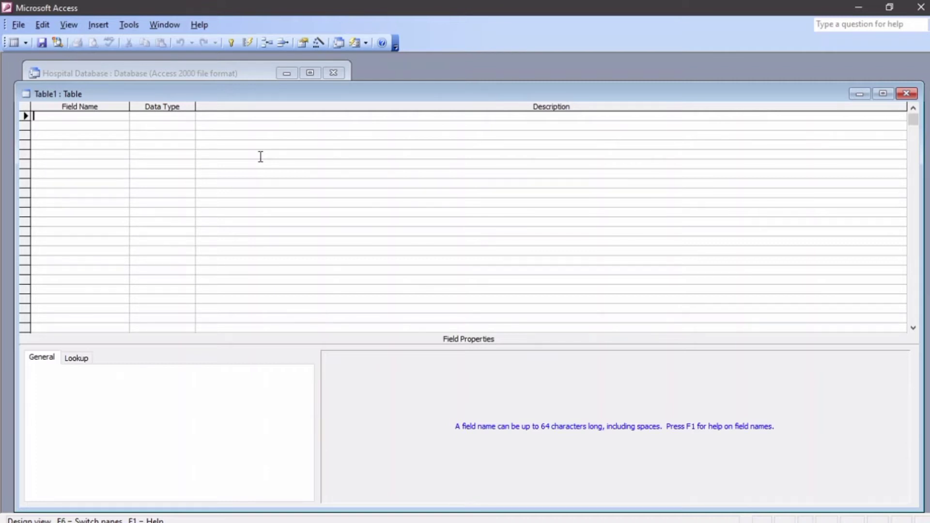
pyautogui.click(343, 517)
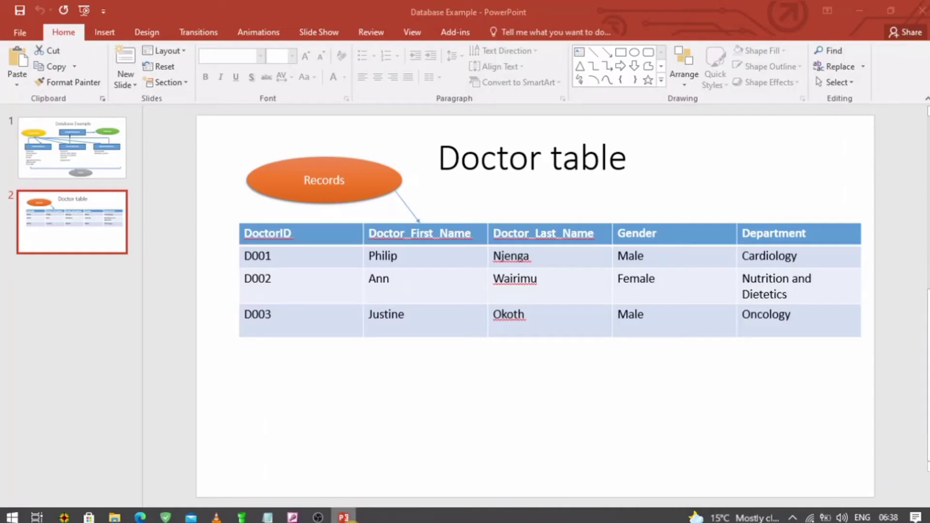
pyautogui.click(101, 155)
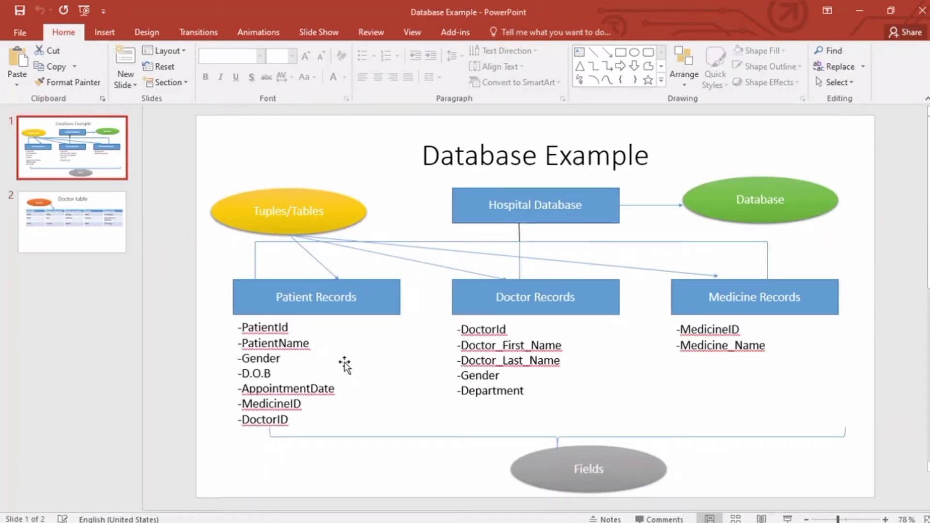
pyautogui.click(383, 17)
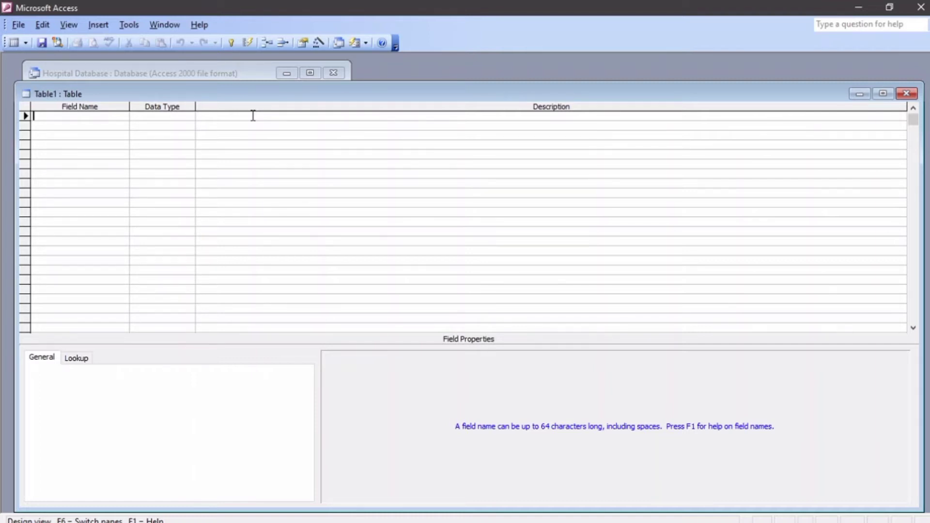
# - Back in the Access table design, add a first field named DoctorId with the Text data type
pyautogui.write('DoctorId')
pyautogui.click(151, 117)
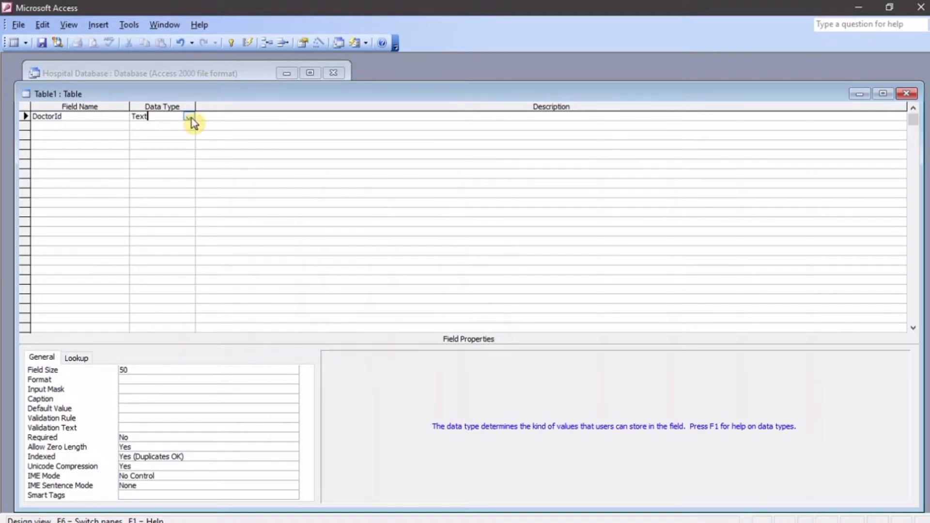
pyautogui.click(189, 118)
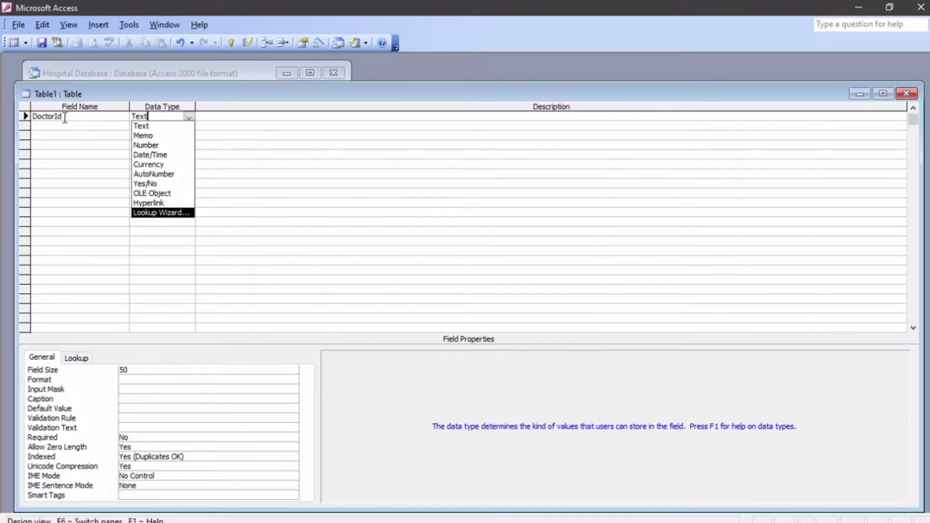
pyautogui.click(164, 126)
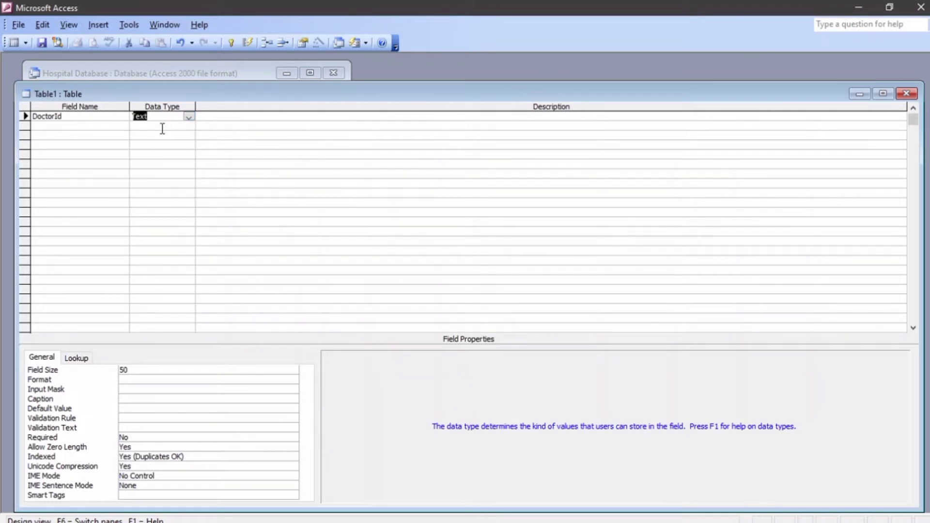
# - Add the fields Doctor_First_Name and Doctor_Last_Name below DoctorId, both with the Text data type
pyautogui.click(84, 127)
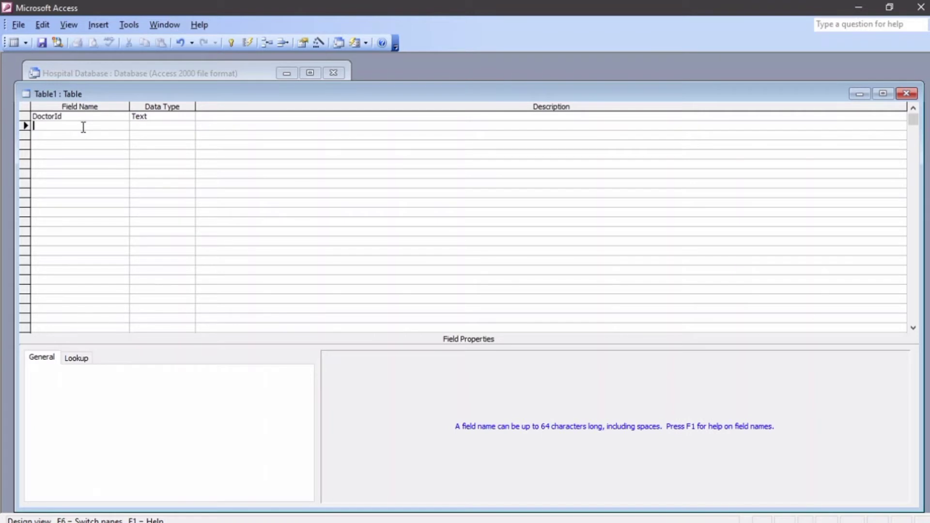
pyautogui.write('Doctor_')
pyautogui.write('First_Name')
pyautogui.click(140, 125)
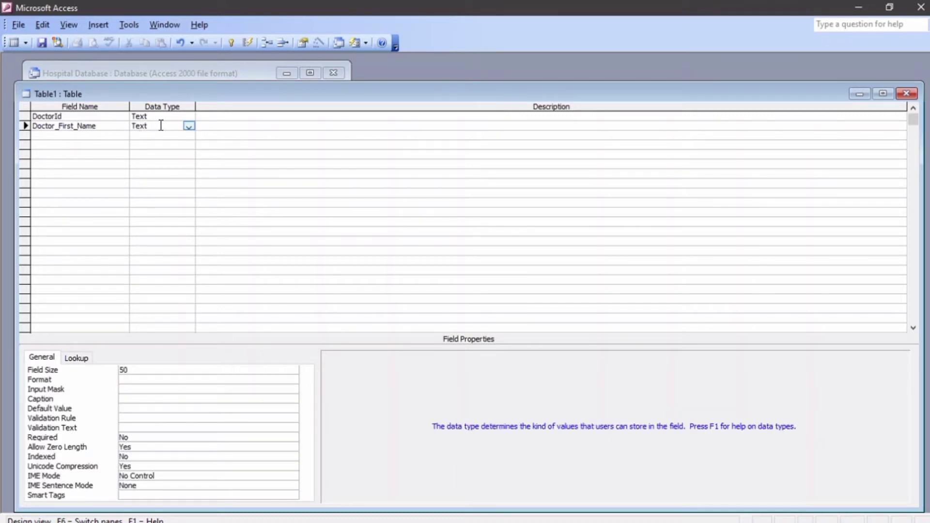
pyautogui.click(82, 137)
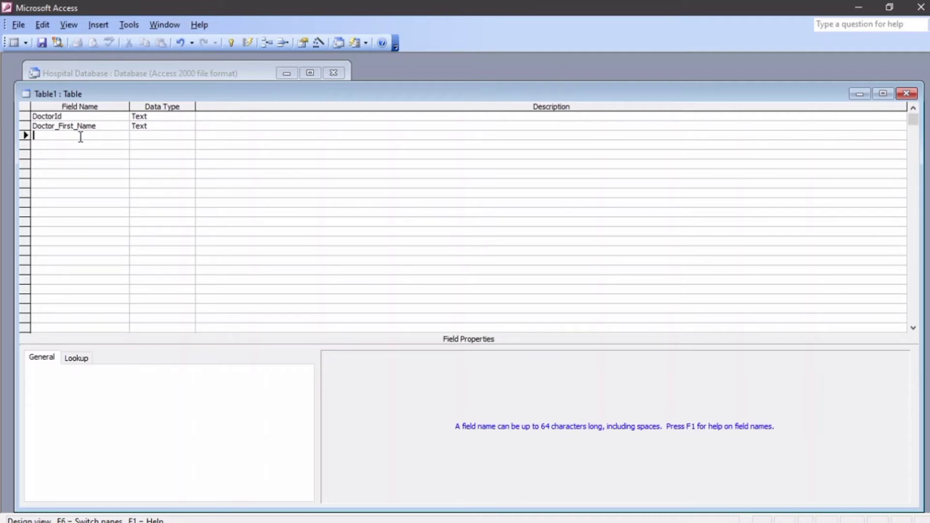
pyautogui.write('Doctor_Last_Name')
pyautogui.click(148, 135)
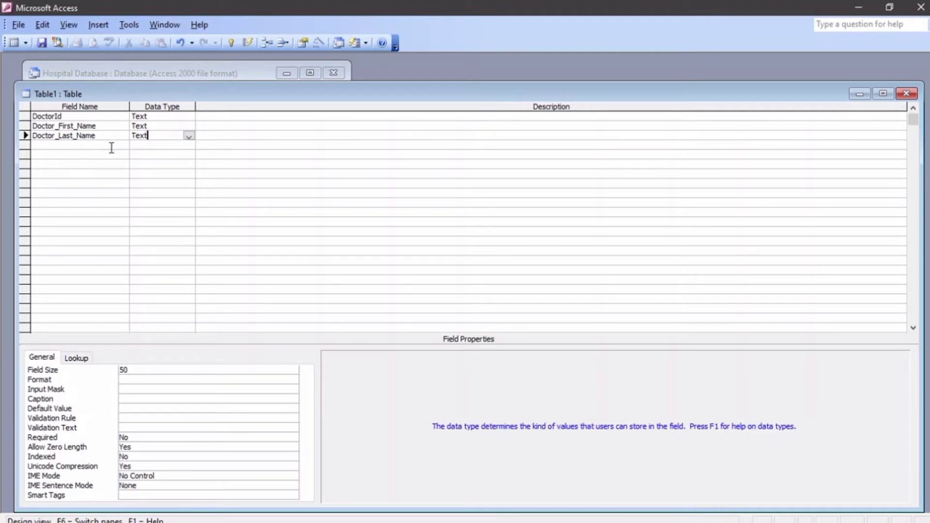
# - Add the fields Gender and Department below Doctor_Last_Name, both with the Text data type
pyautogui.click(87, 149)
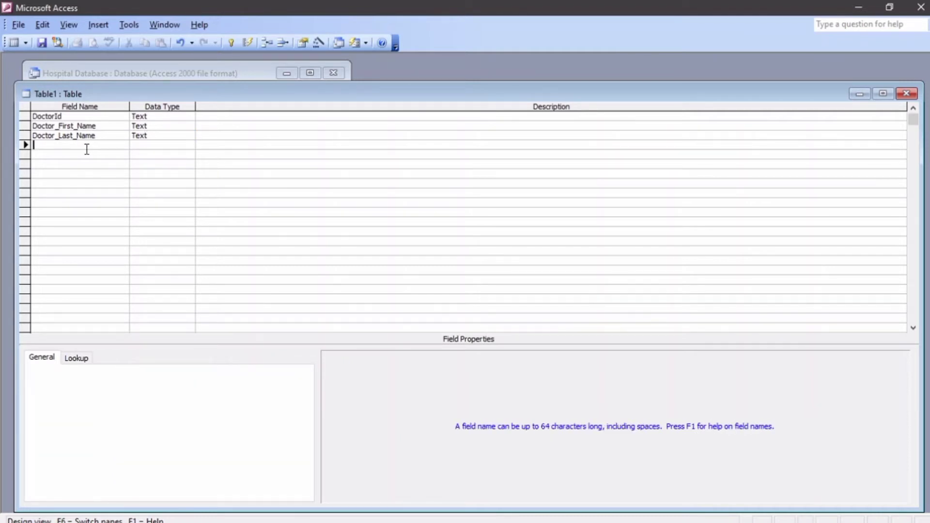
pyautogui.write('Gender')
pyautogui.click(139, 145)
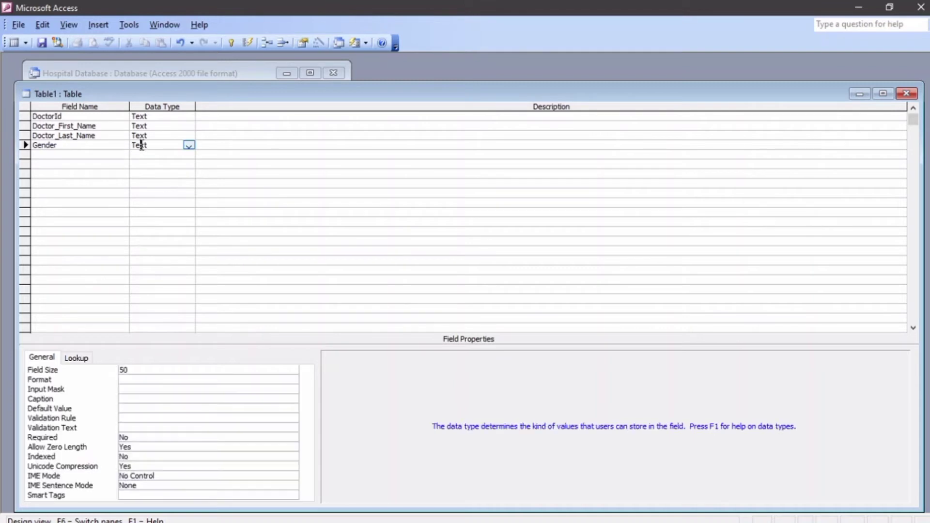
pyautogui.click(96, 156)
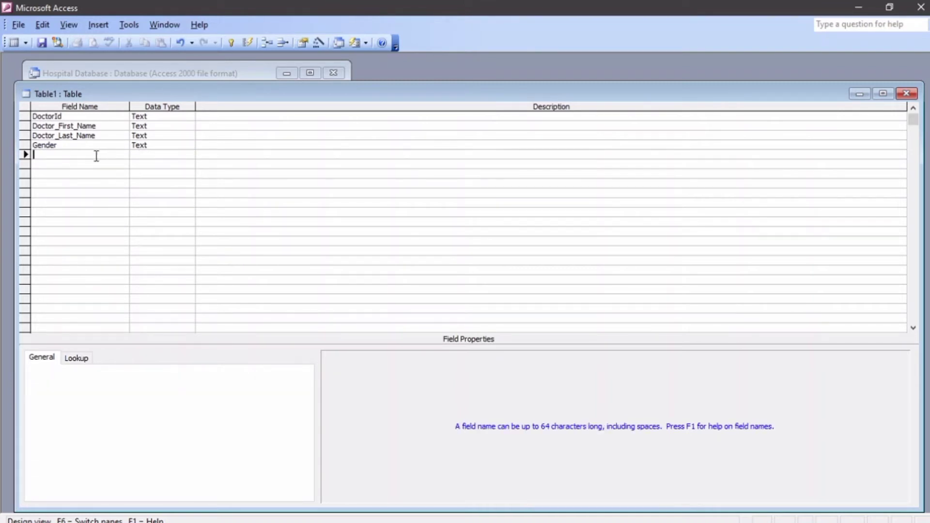
pyautogui.write('Department')
pyautogui.click(148, 153)
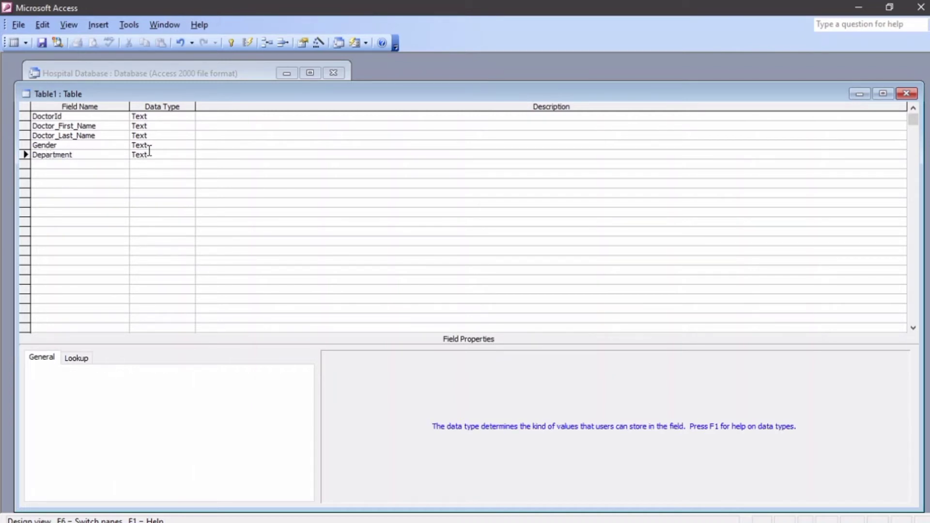
# - Set the DoctorId field as the table's primary key
pyautogui.click(27, 117)
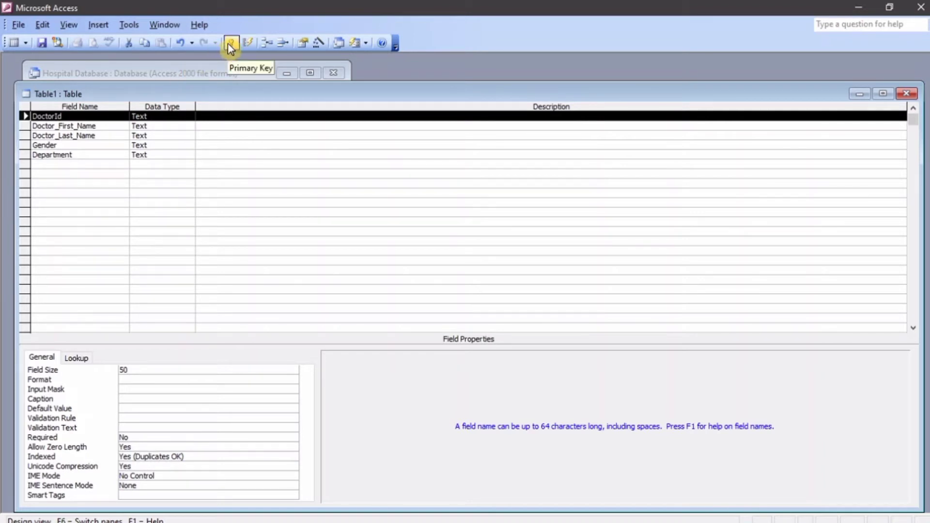
pyautogui.rightClick(47, 117)
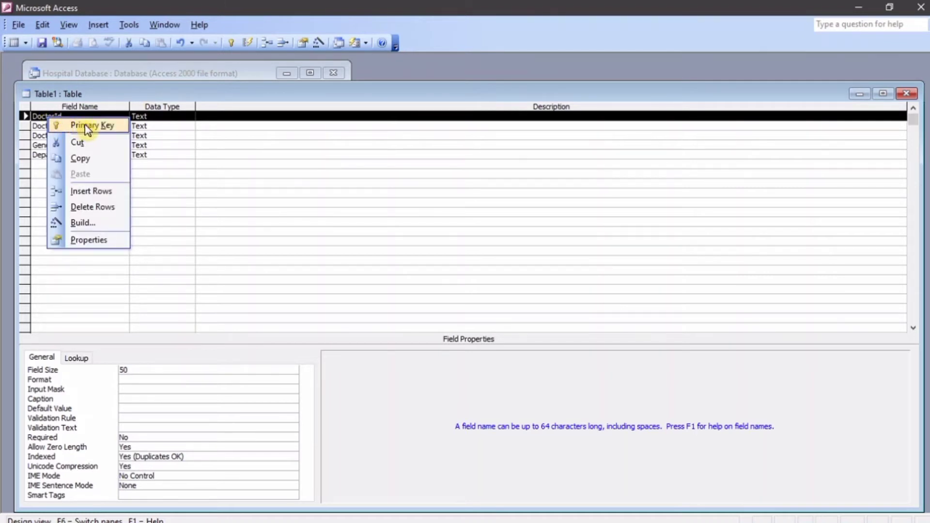
pyautogui.click(86, 126)
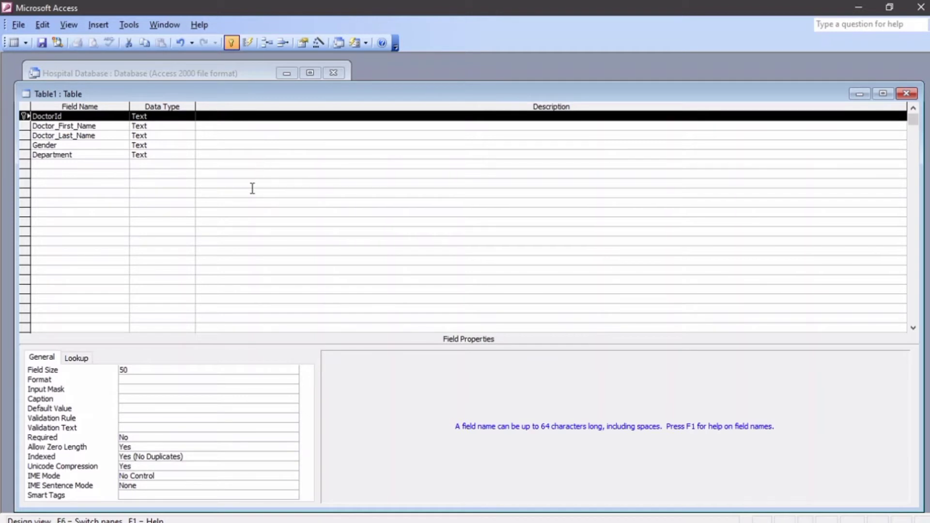
# - Save the table under the name Doctor Table and close its design window
pyautogui.click(43, 44)
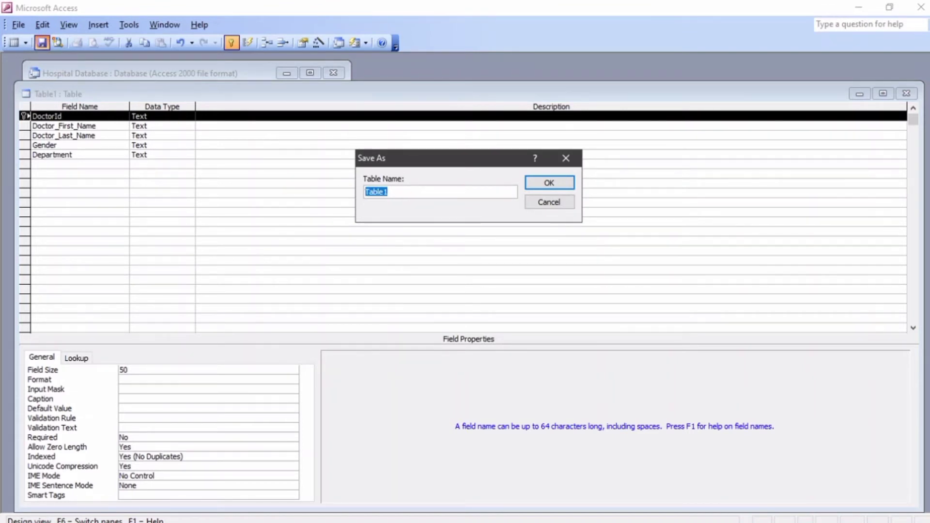
pyautogui.write('DOC')
pyautogui.press('BackSpace')
pyautogui.press('BackSpace')
pyautogui.write('oc')
pyautogui.press('BackSpace')
pyautogui.press('BackSpace')
pyautogui.write('octor Table')
pyautogui.click(550, 186)
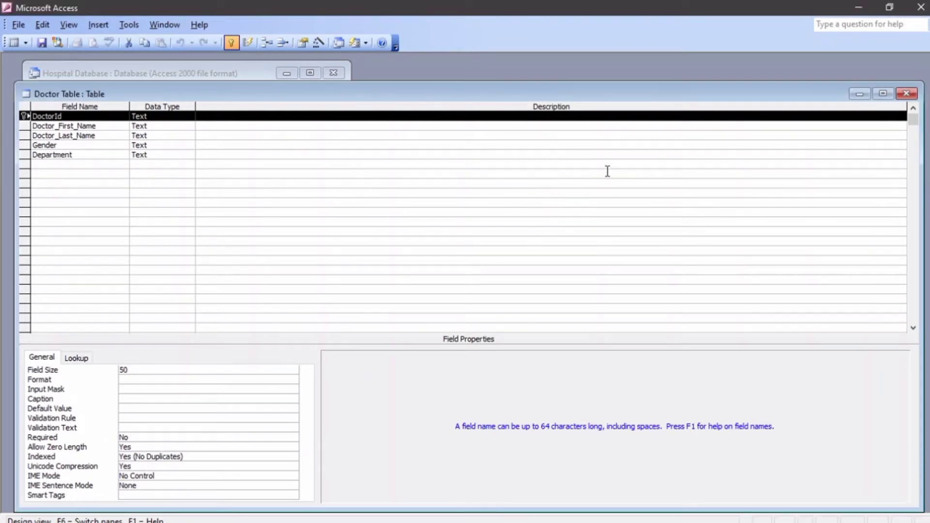
pyautogui.click(906, 93)
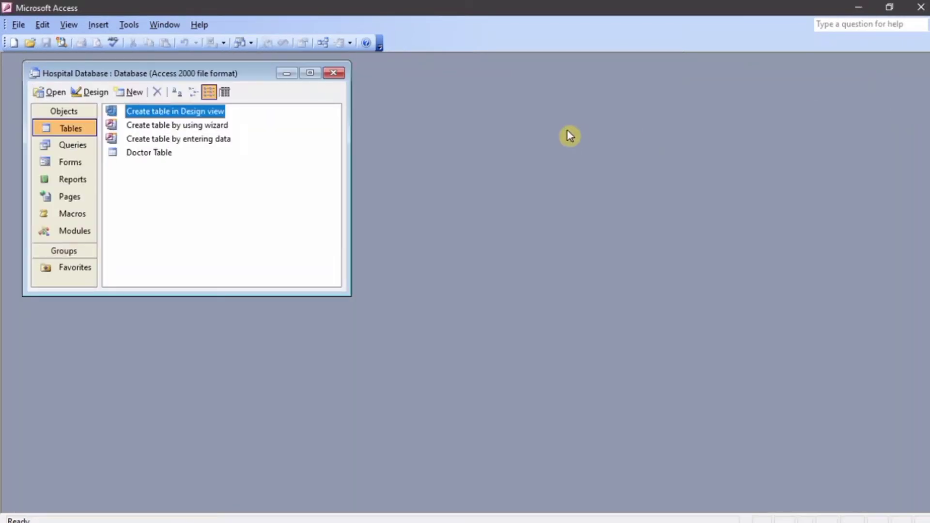
# - Open Doctor Table from the Hospital Database window in Datasheet view
pyautogui.click(160, 153)
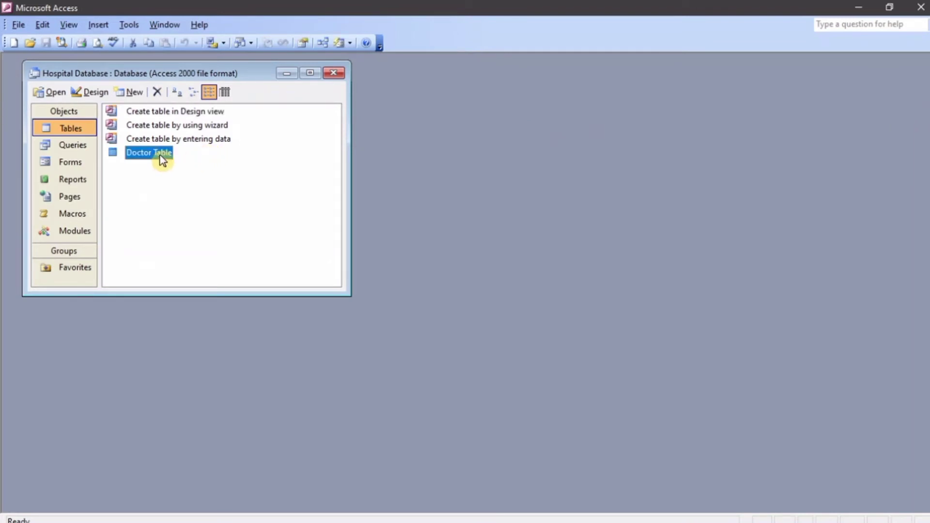
pyautogui.doubleClick(159, 154)
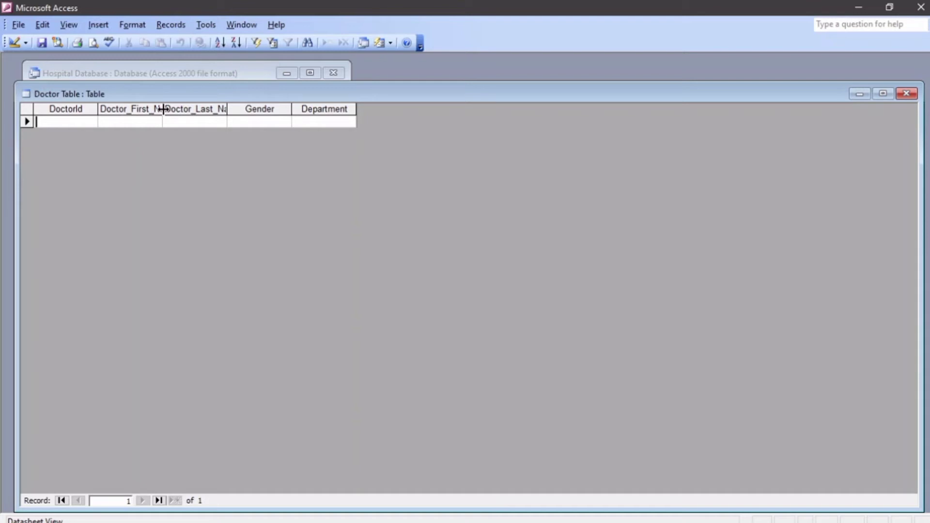
# - Widen the Doctor_First_Name and Doctor_Last_Name columns to fit their headings, and close Doctor Table
pyautogui.moveTo(164, 109); pyautogui.dragTo(181, 109)
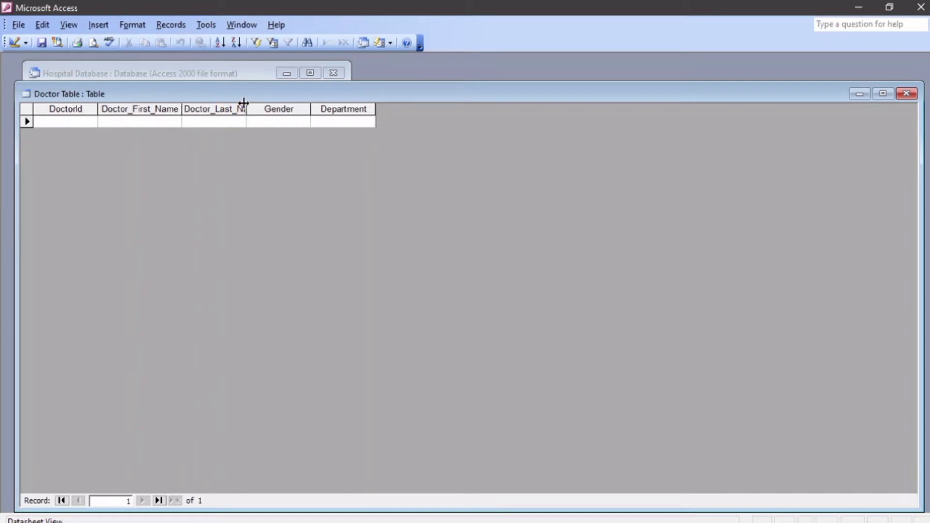
pyautogui.moveTo(246, 103); pyautogui.dragTo(278, 103)
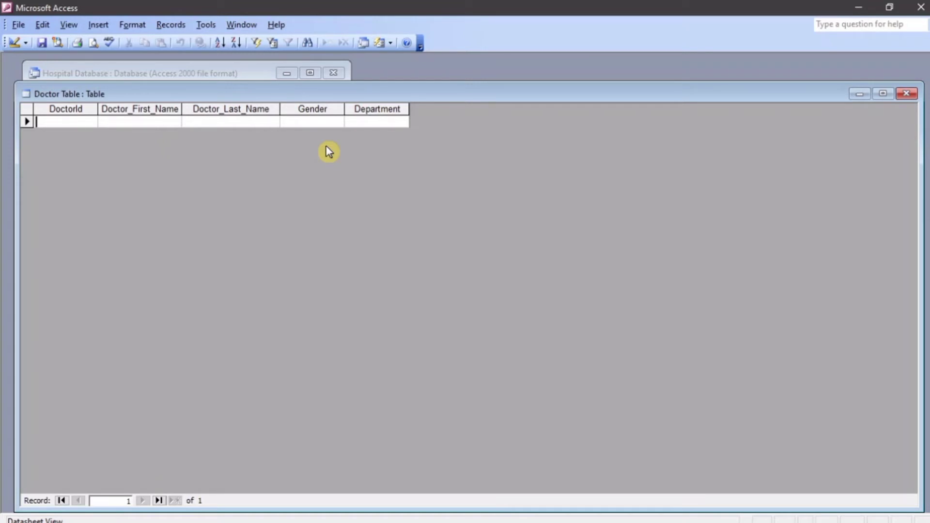
pyautogui.click(906, 94)
pyautogui.click(398, 309)
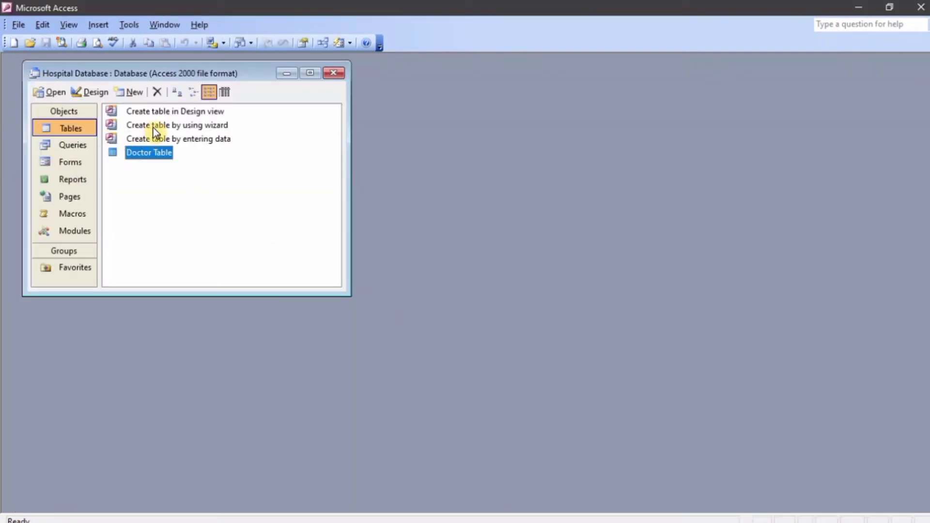
# - Create a new table in Design view with the fields PatientId and PatientName, both with the Text data type
pyautogui.click(156, 138)
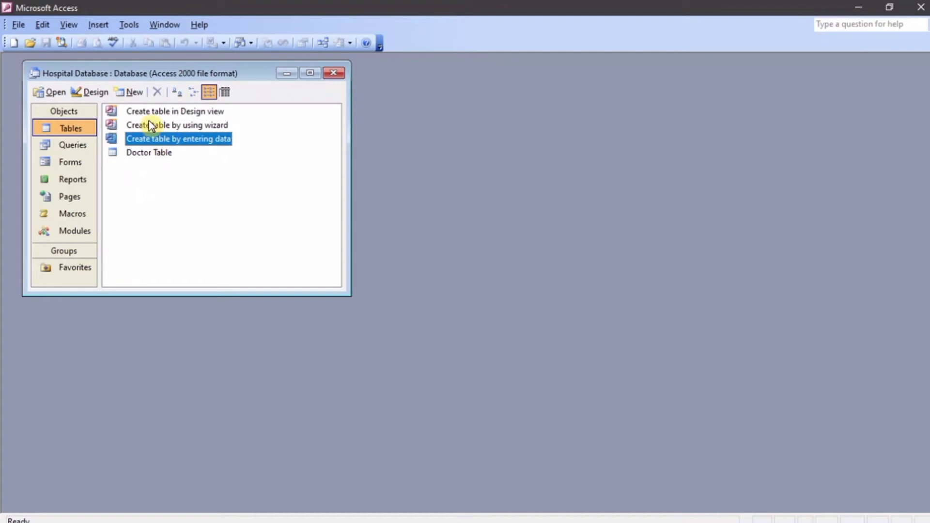
pyautogui.click(161, 114)
pyautogui.doubleClick(161, 116)
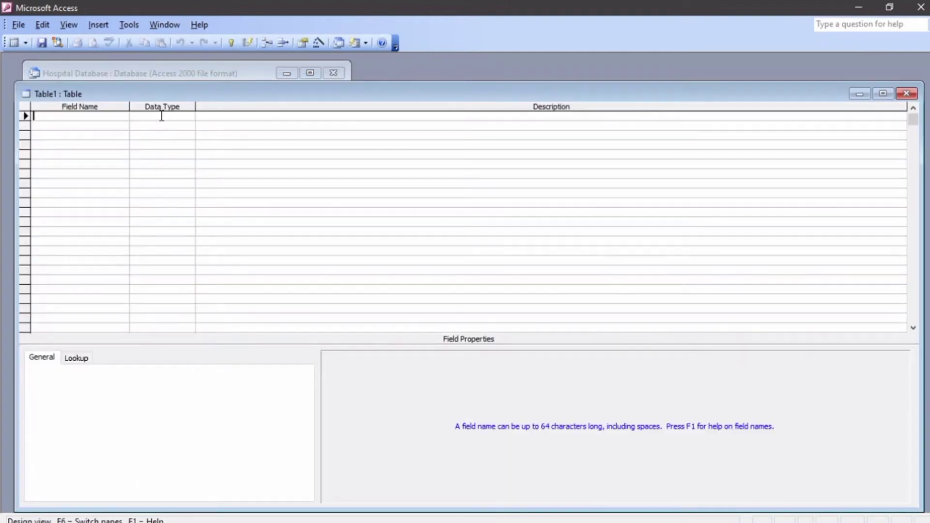
pyautogui.write('PatientId')
pyautogui.press('Tab')
pyautogui.click(81, 127)
pyautogui.write('PatientName')
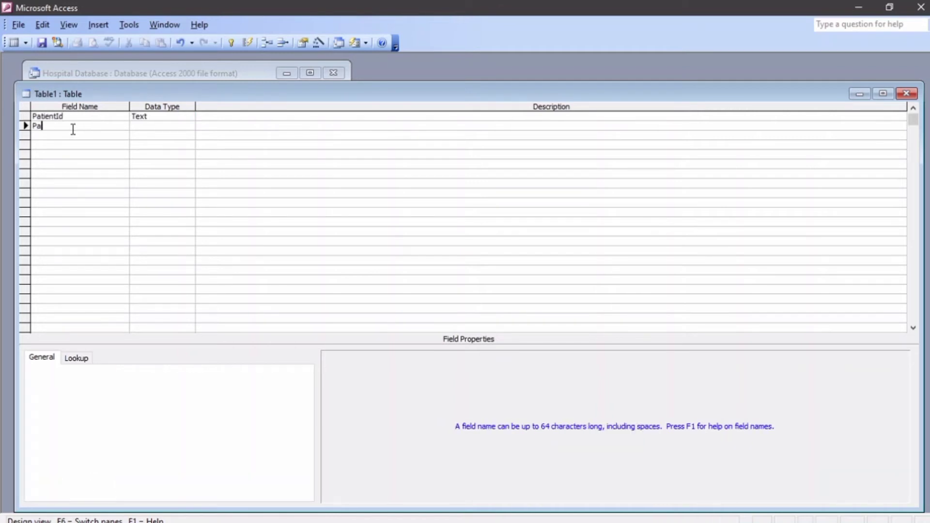
pyautogui.click(151, 124)
# - Add a Gender field with the Text data type and a DOB field with the Date/Time data type below PatientName
pyautogui.click(82, 137)
pyautogui.write('Gender')
pyautogui.press('Tab')
pyautogui.click(55, 145)
pyautogui.write('DOB')
pyautogui.click(139, 146)
pyautogui.click(189, 145)
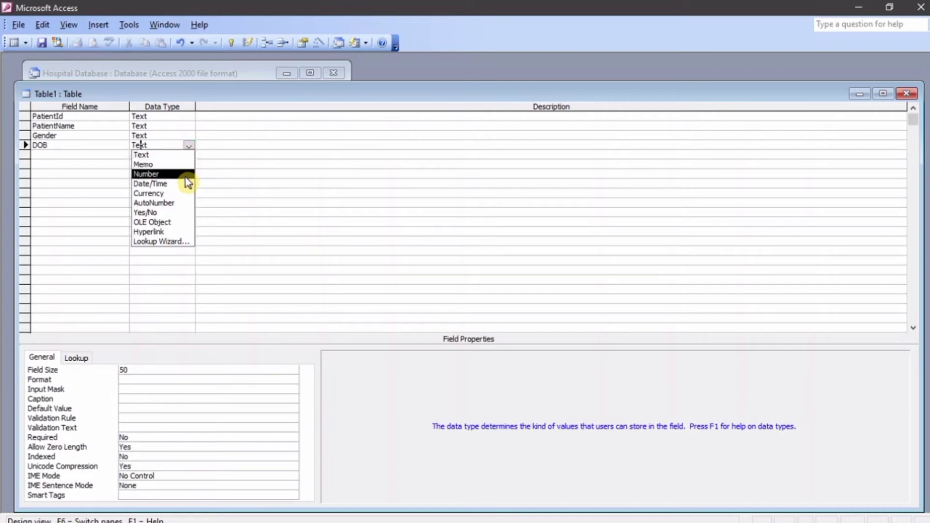
pyautogui.click(159, 183)
# - Add an AppointmentDate field with the Date/Time data type below DOB
pyautogui.click(90, 156)
pyautogui.write('Appointm')
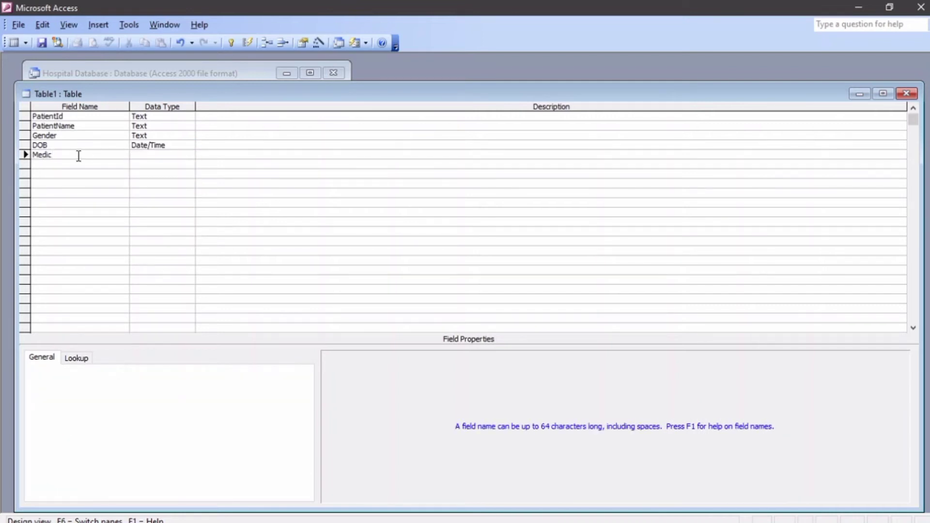
pyautogui.write('entDate')
pyautogui.press('Tab')
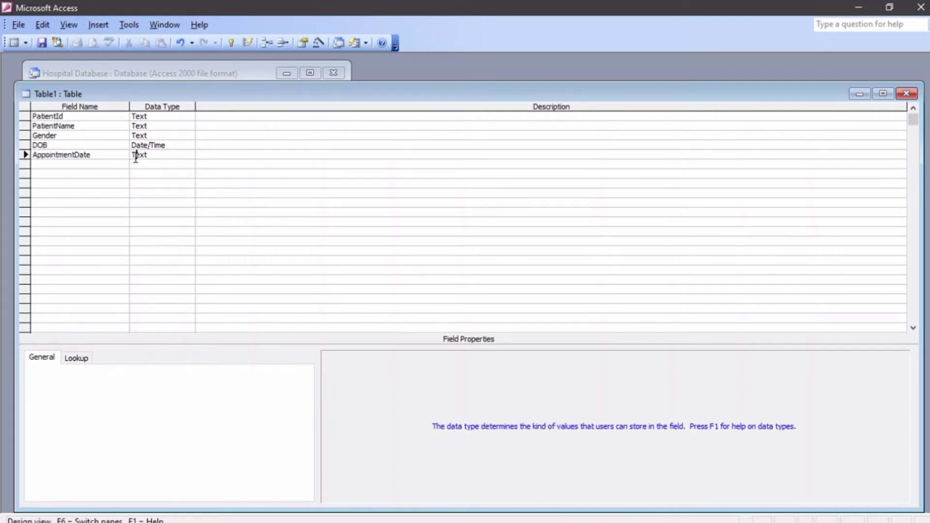
pyautogui.click(189, 155)
pyautogui.click(183, 193)
# - Add the fields MedicineID and DoctorsID below AppointmentDate, both with the Text data type
pyautogui.click(64, 164)
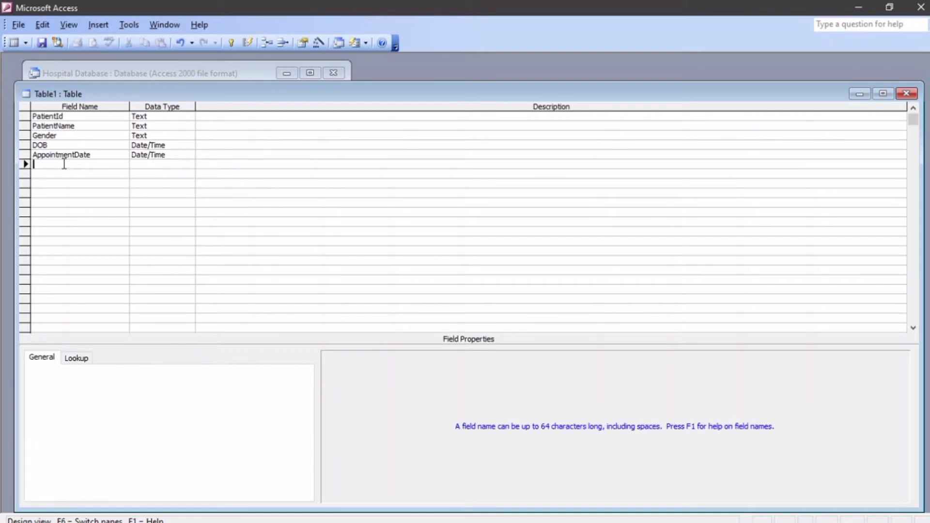
pyautogui.write('MedicineID')
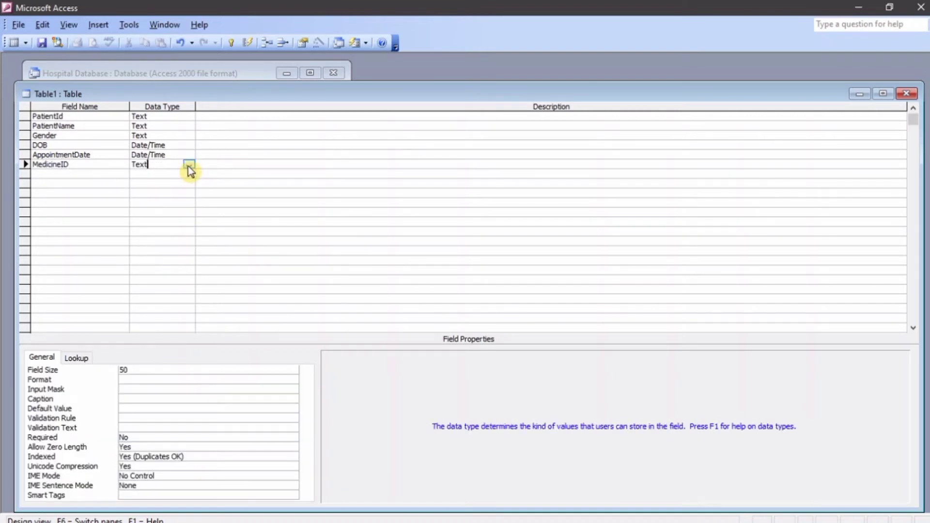
pyautogui.click(75, 174)
pyautogui.write('DoctorsID')
pyautogui.press('Tab')
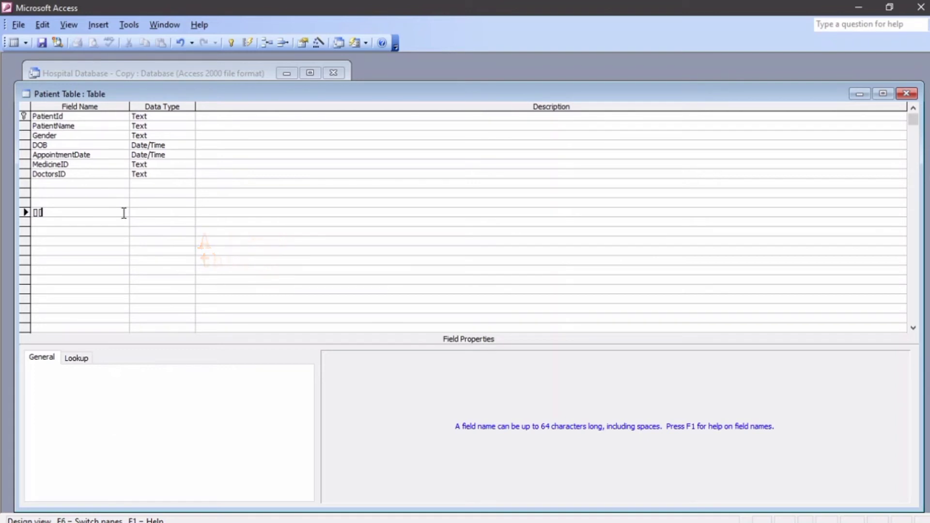
# - Remove the stray characters from the empty field row, then save Patient Table and close its design window
pyautogui.press('BackSpace')
pyautogui.press('BackSpace')
pyautogui.click(44, 46)
pyautogui.click(906, 94)
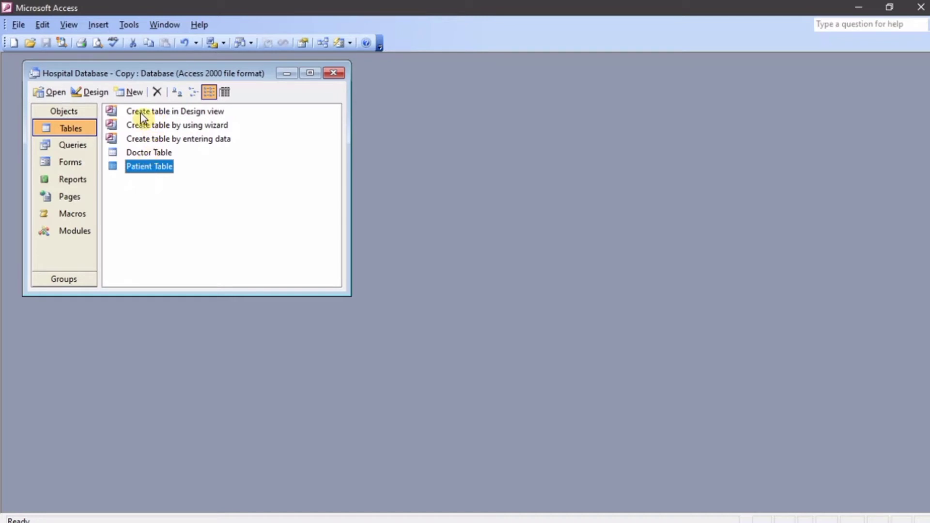
# - Create another new table in Design view with MedicineID as its first field name
pyautogui.click(156, 110)
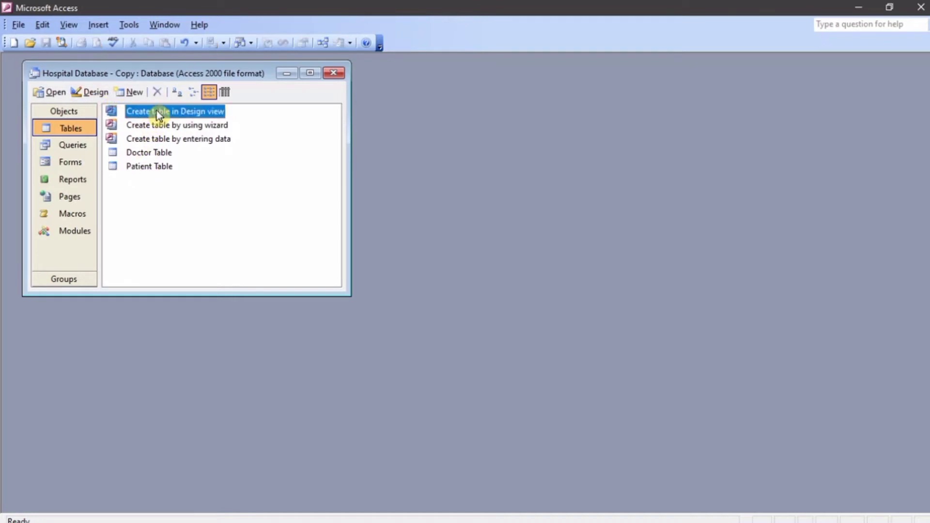
pyautogui.doubleClick(156, 110)
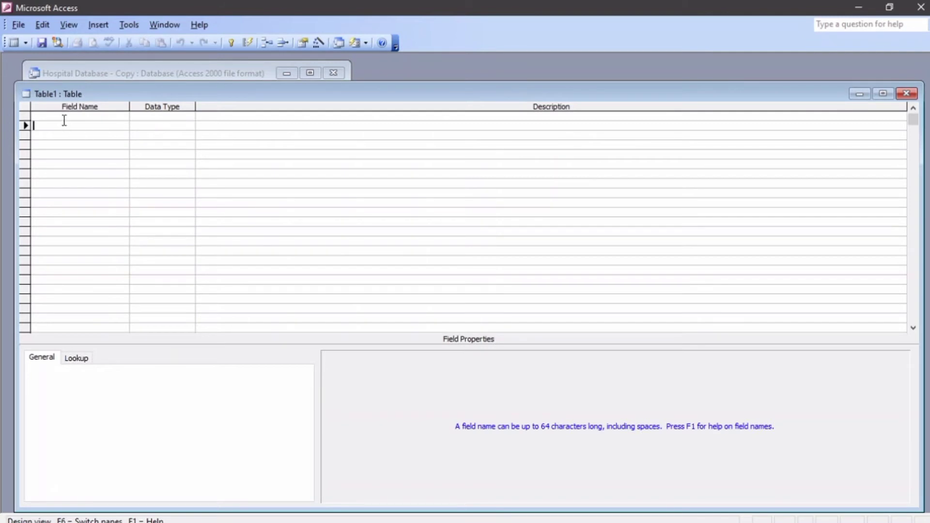
pyautogui.click(61, 114)
pyautogui.write('MedicineId')
pyautogui.press('BackSpace')
pyautogui.write('D')
# - Add a Medicine_Name field with the Text data type below MedicineID
pyautogui.click(100, 128)
pyautogui.write('Medicine')
pyautogui.press('Tab')
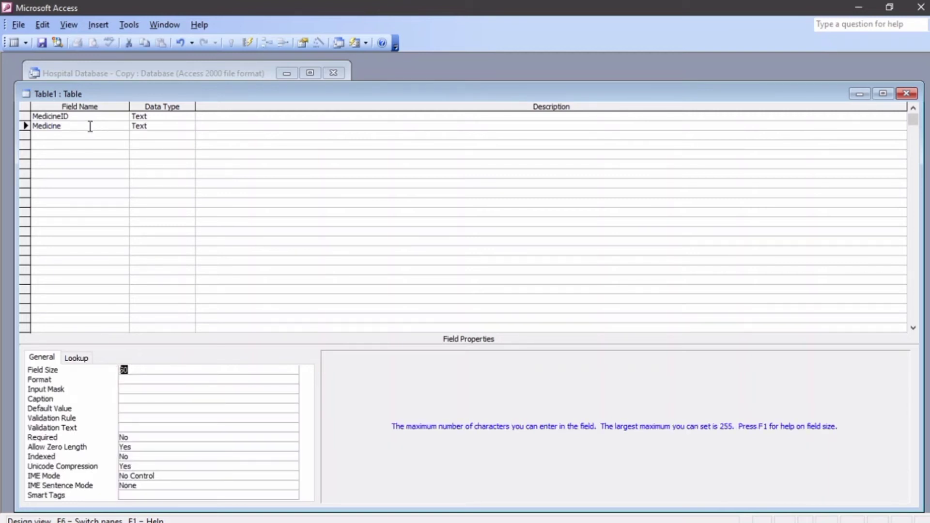
pyautogui.click(76, 132)
pyautogui.write('_')
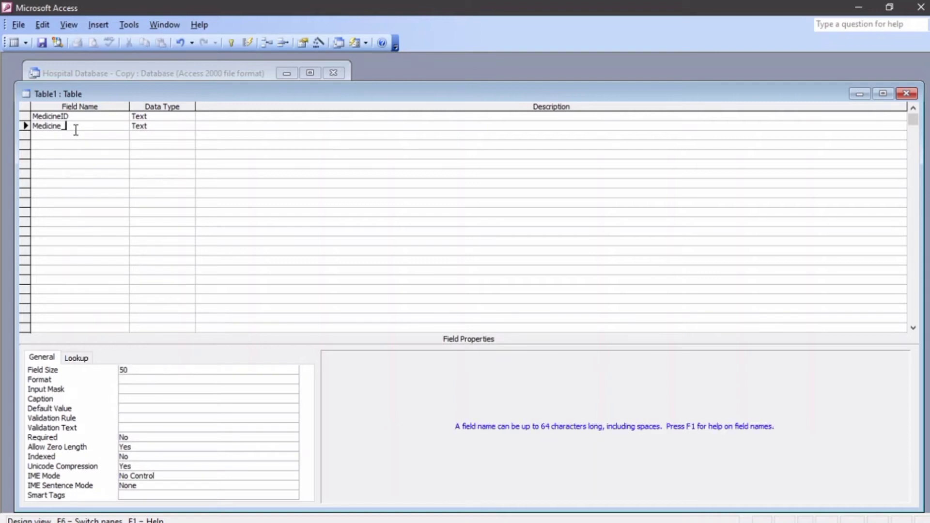
pyautogui.write('Name')
# - Set MedicineID as the primary key and save the table under the name Medicine Table
pyautogui.click(24, 117)
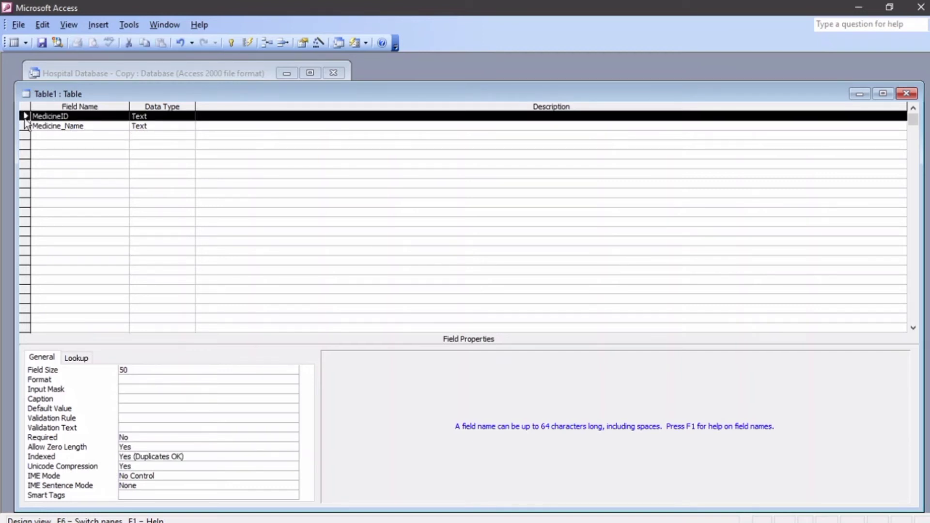
pyautogui.click(231, 44)
pyautogui.click(41, 45)
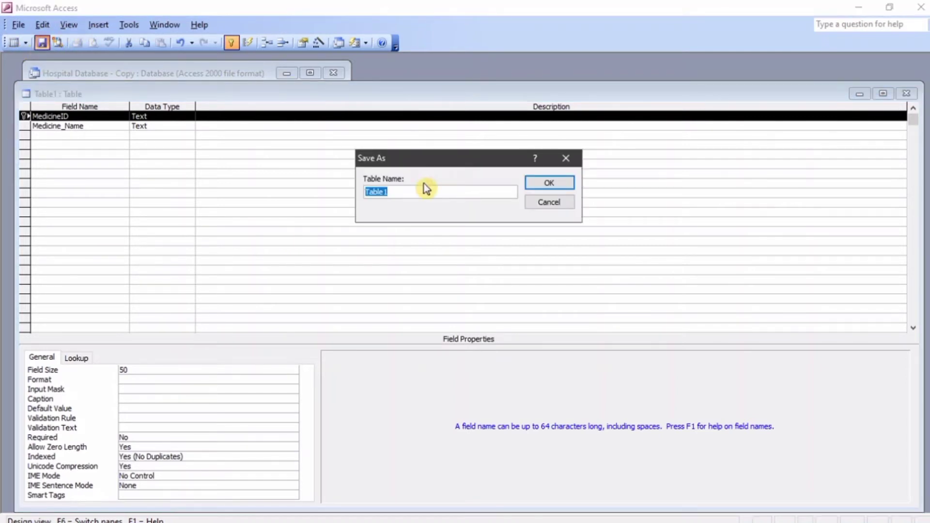
pyautogui.write('Medicine T')
pyautogui.press('BackSpace')
pyautogui.write('Table')
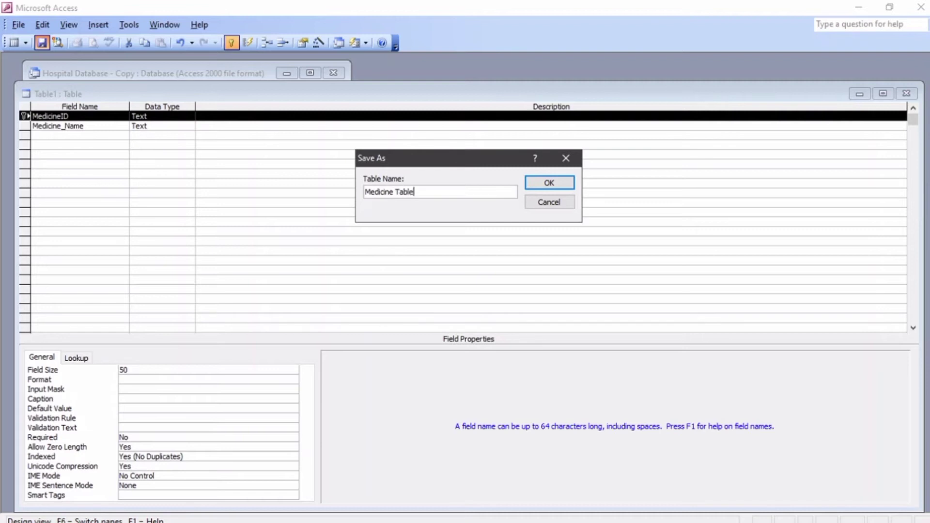
pyautogui.click(552, 184)
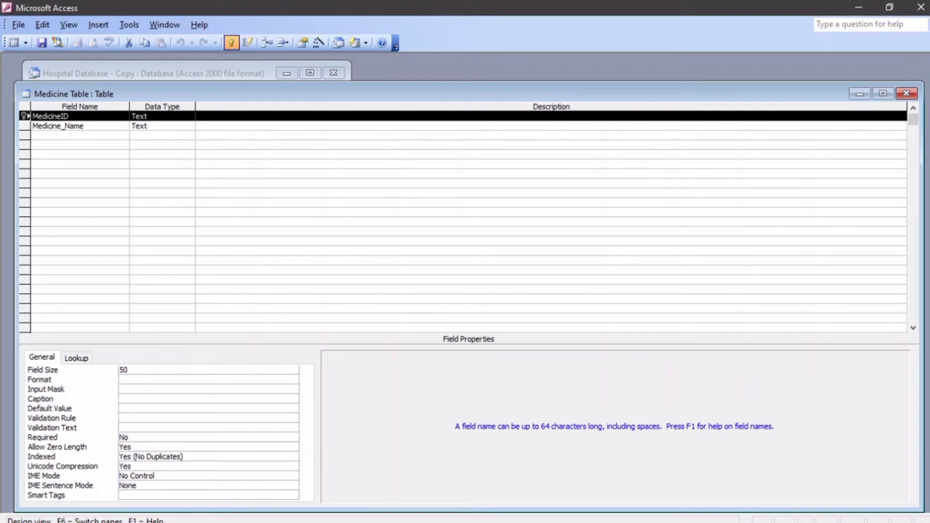
# - Close the Medicine Table design window and open Doctor Table in Datasheet view
pyautogui.click(908, 95)
pyautogui.click(207, 216)
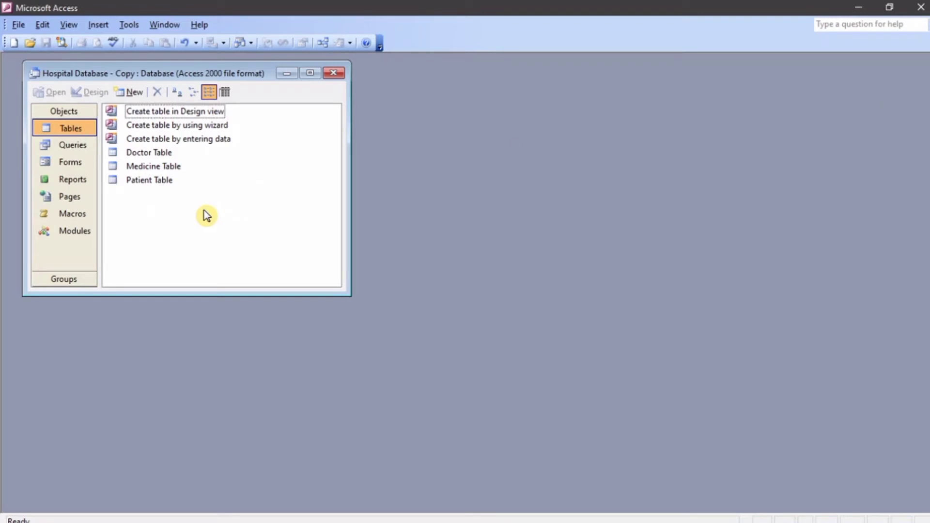
pyautogui.doubleClick(145, 154)
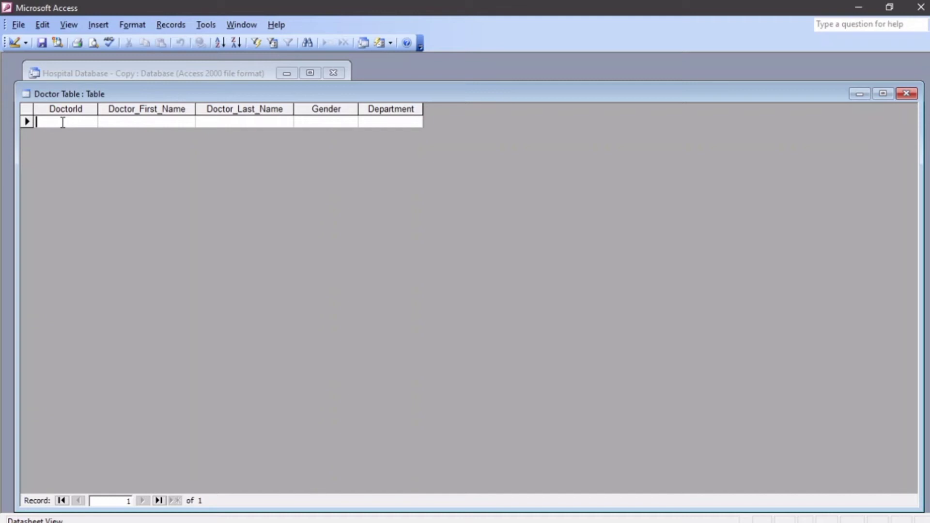
# - Enter the first doctor's ID, first name and last name in the first record, correcting the last name's final letter
pyautogui.write('D')
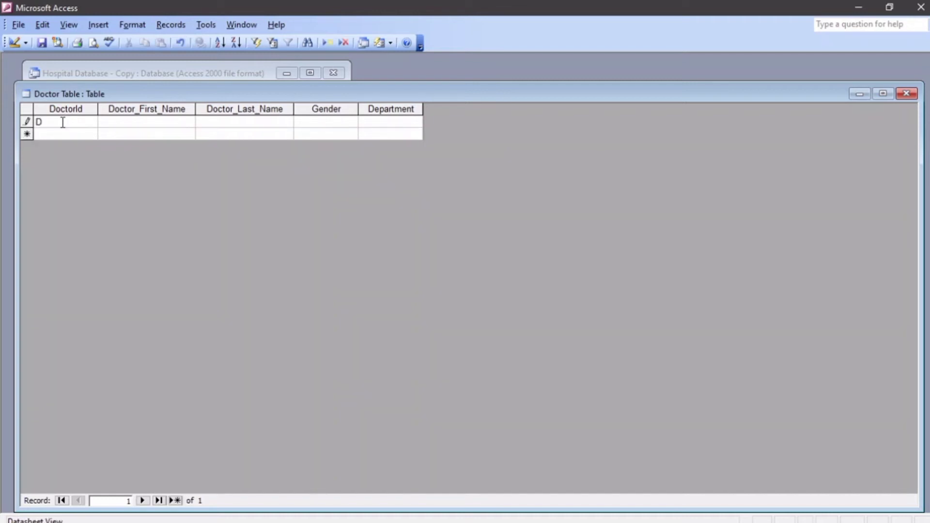
pyautogui.write('001')
pyautogui.press('Tab')
pyautogui.write('Allan')
pyautogui.press('Tab')
pyautogui.write('Koecg')
pyautogui.press('Tab')
pyautogui.hotkey('shift', 'Tab')
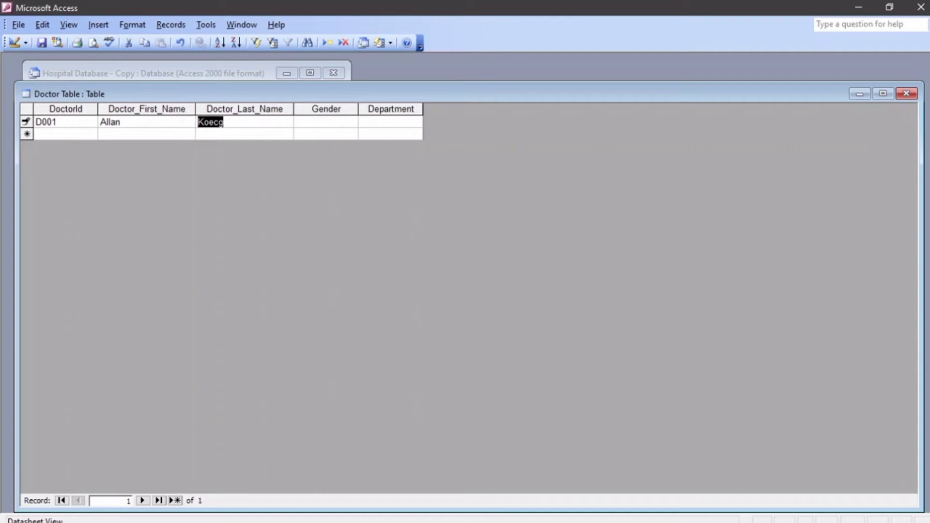
pyautogui.click(228, 122)
pyautogui.press('BackSpace')
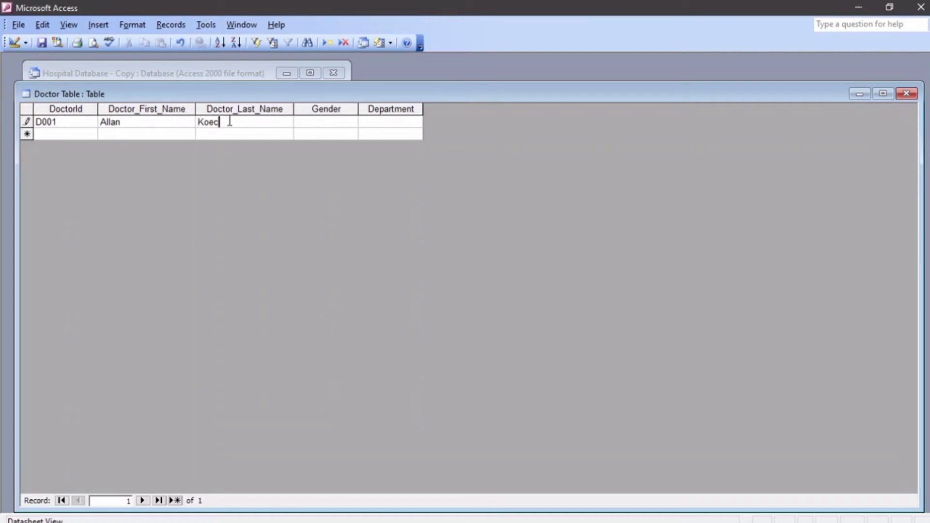
pyautogui.write('h')
# - Set the first doctor's gender to Male and department to Anesthtics
pyautogui.press('Tab')
pyautogui.write('Male')
pyautogui.press('Tab')
pyautogui.write('Anesthtics')
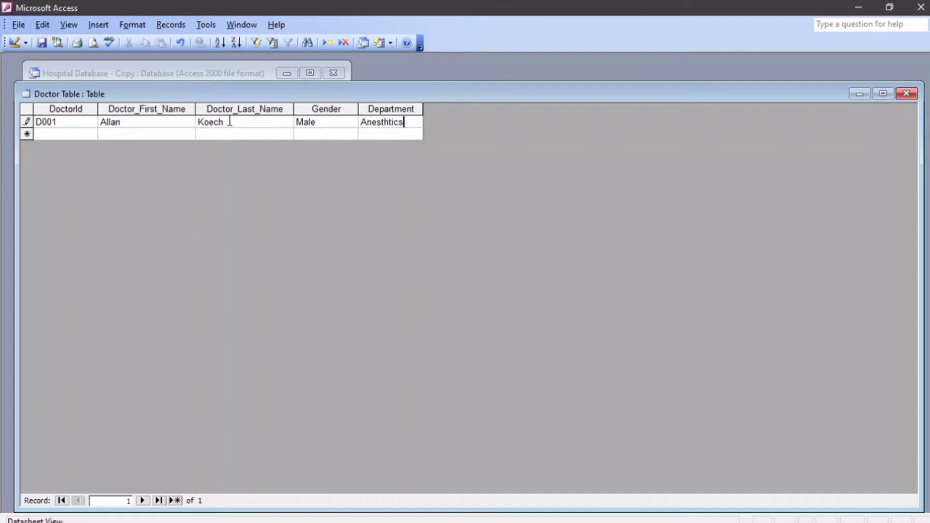
# - Enter the second doctor's ID, first name and last name in a new record
pyautogui.click(83, 135)
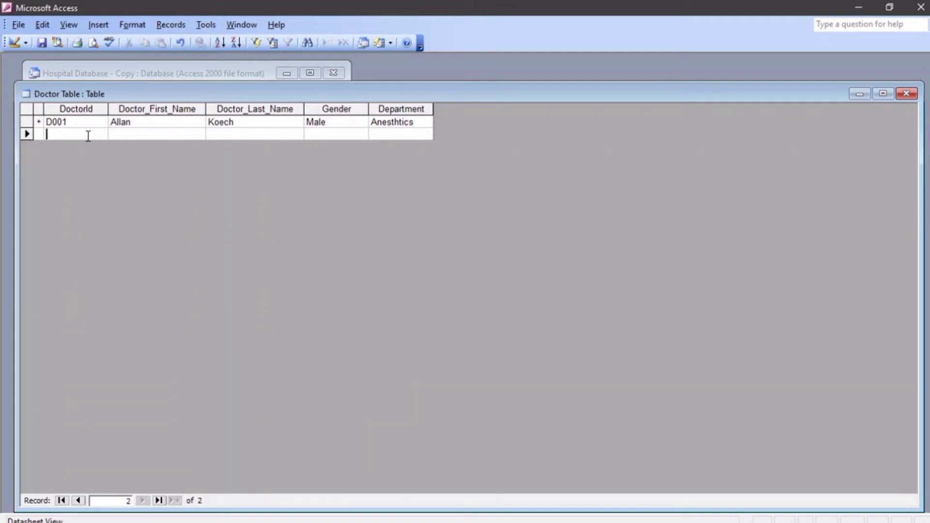
pyautogui.write('Doo')
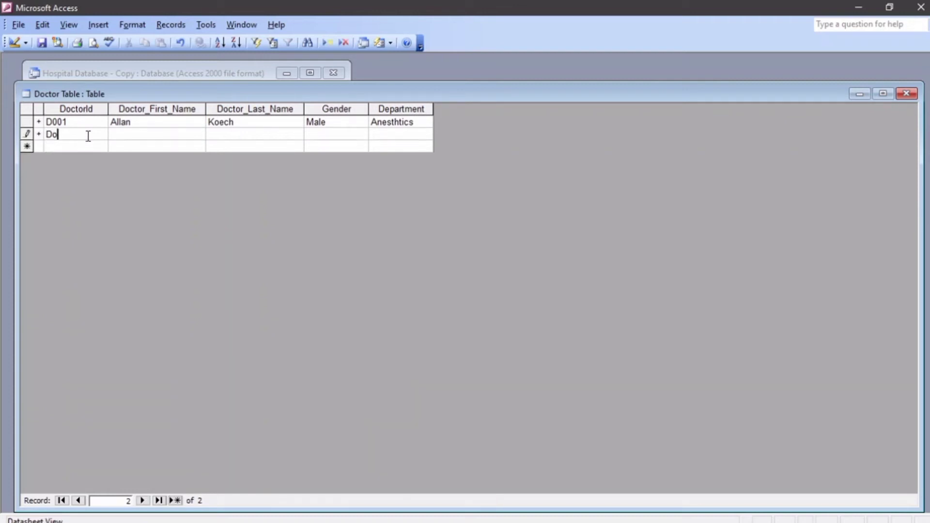
pyautogui.press('BackSpace')
pyautogui.press('BackSpace')
pyautogui.write('002')
pyautogui.press('Tab')
pyautogui.write('Agnes')
pyautogui.press('Tab')
pyautogui.write('Koome')
# - Set the second doctor's gender to Female and department to Cardiology
pyautogui.write('C')
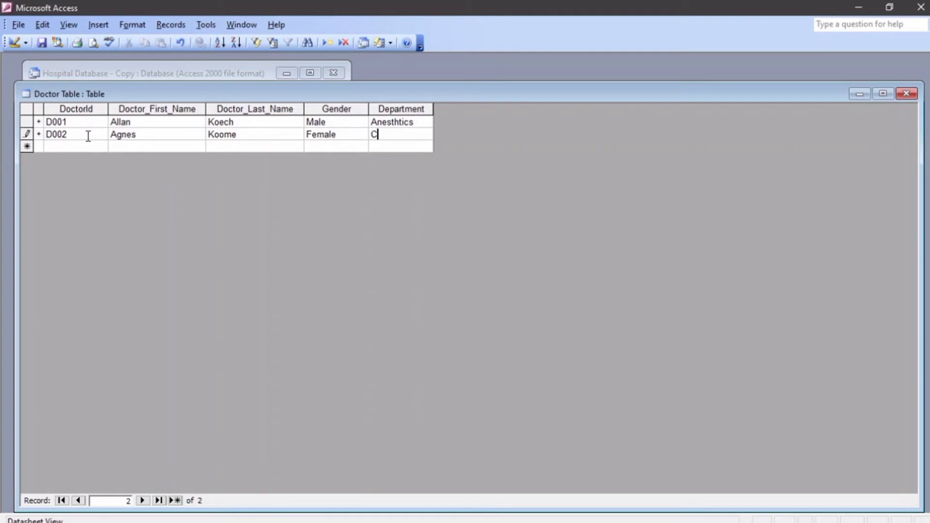
pyautogui.write('ardiology')
pyautogui.press('Tab')
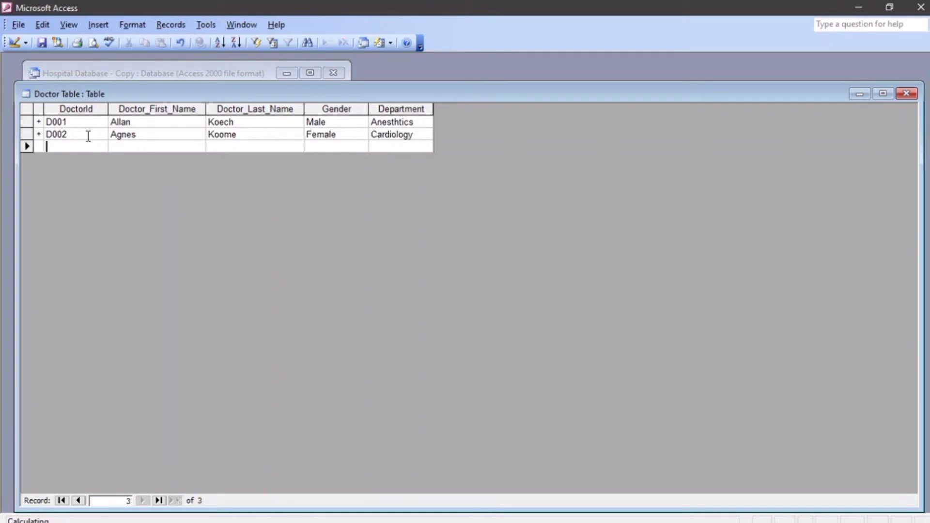
# - Enter the third doctor's ID, first name and last name in the next record
pyautogui.write('D003')
pyautogui.press('Tab')
pyautogui.write('Harison')
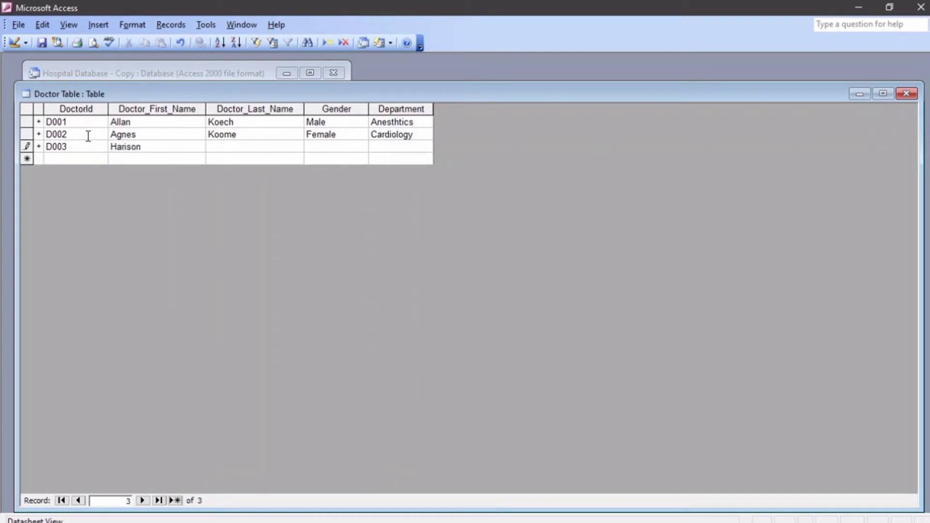
pyautogui.press('Tab')
pyautogui.write('Kipchumba')
pyautogui.press('Tab')
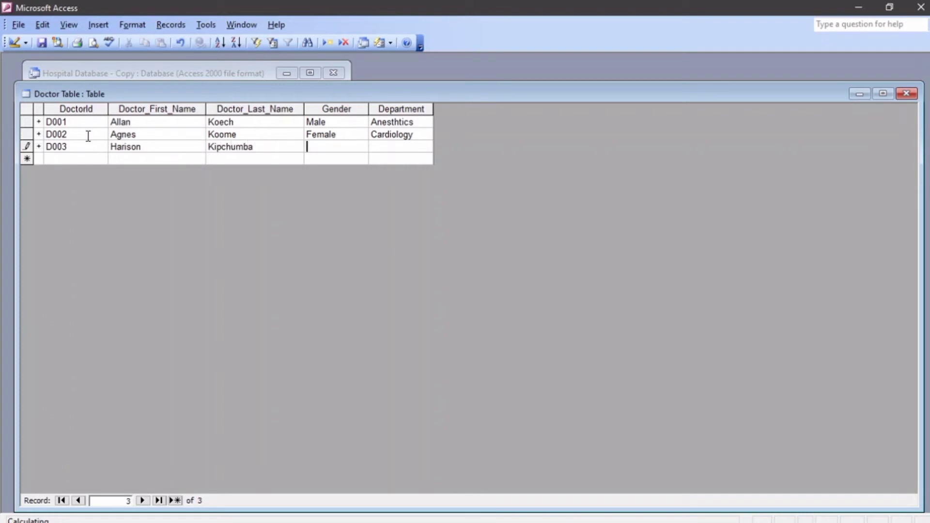
# - Set the third doctor's gender to Male and department to Oncology
pyautogui.write('Male')
pyautogui.press('Tab')
pyautogui.write('Oncology')
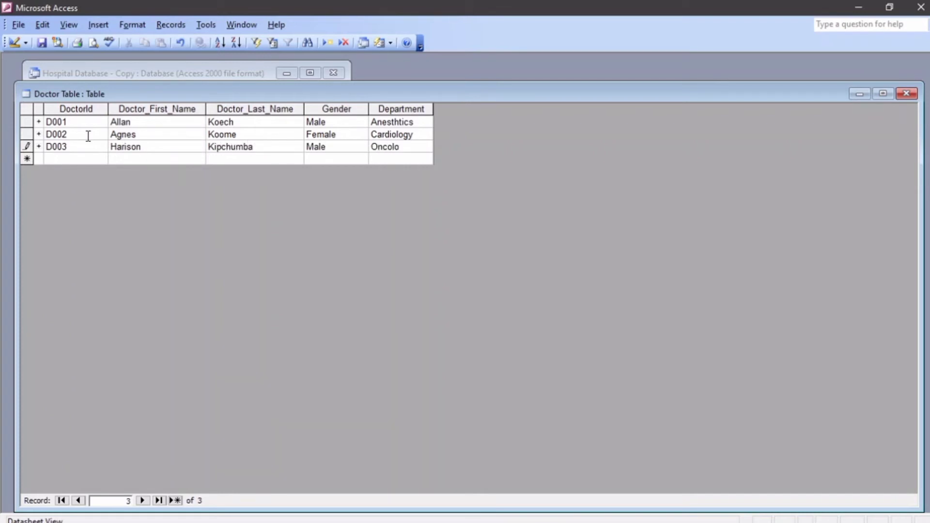
pyautogui.press('Tab')
# - Enter the fourth doctor's ID, first name and last name in a new record
pyautogui.write('d')
pyautogui.press('BackSpace')
pyautogui.write('D004')
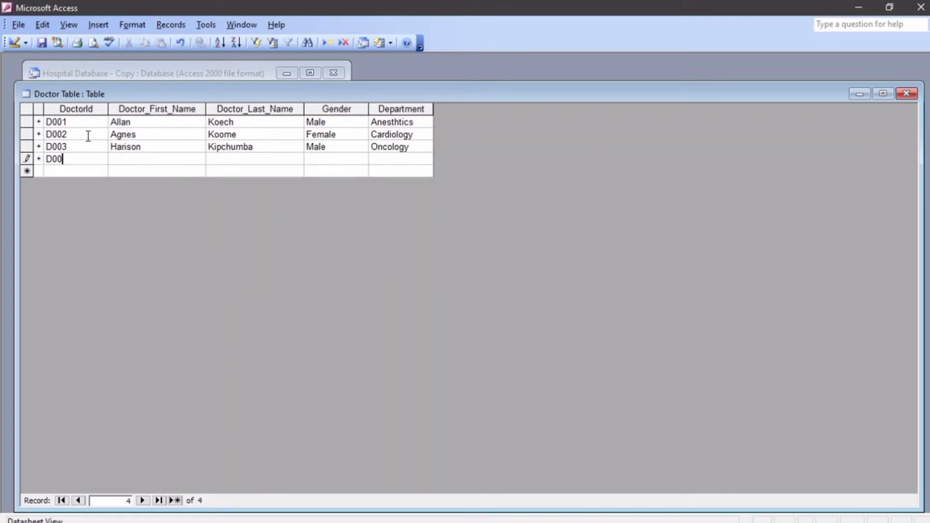
pyautogui.press('Tab')
pyautogui.write('Jackline')
pyautogui.press('Tab')
pyautogui.write('Wairimu')
# - Set the fourth doctor's gender to Female and department to Nutrition and Diets, widening the Department column to fit
pyautogui.press('Tab')
pyautogui.write('Female')
pyautogui.press('Tab')
pyautogui.write('Nutri')
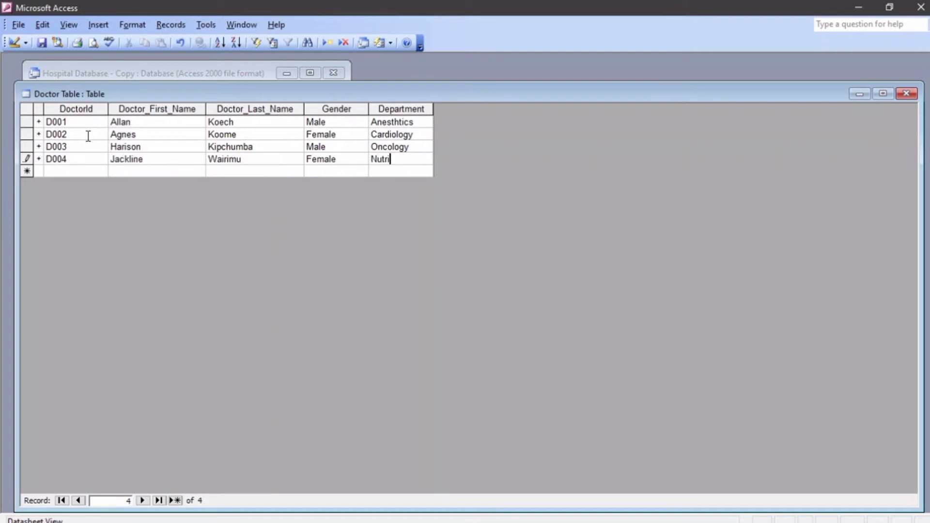
pyautogui.write('tion and Diets')
pyautogui.moveTo(433, 109); pyautogui.dragTo(473, 109)
# - Enter the fifth doctor's ID, first name and last name in the next record
pyautogui.click(96, 172)
pyautogui.write('D005')
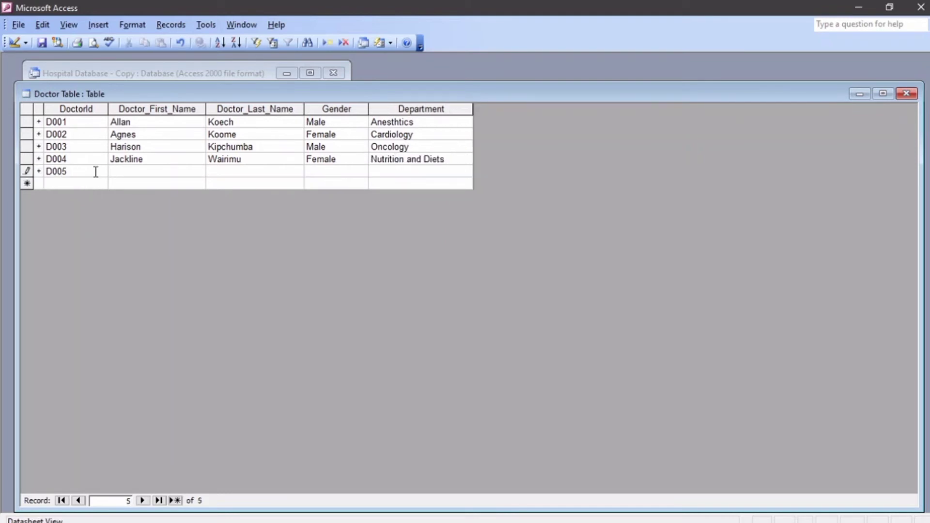
pyautogui.press('Tab')
pyautogui.write('Odhiambo')
pyautogui.press('Tab')
pyautogui.write('Oloo')
# - Set the fifth doctor's gender to Male and department to Orthopedics
pyautogui.press('Tab')
pyautogui.write('Male')
pyautogui.press('Tab')
pyautogui.write('Orthopedics')
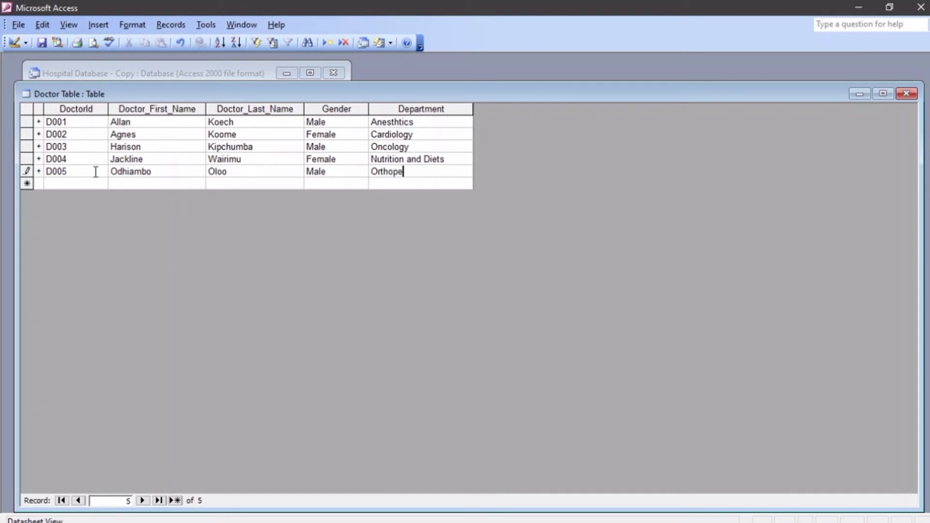
# - Enter the sixth doctor's ID, first name and last name in the next record
pyautogui.press('Tab')
pyautogui.write('D0')
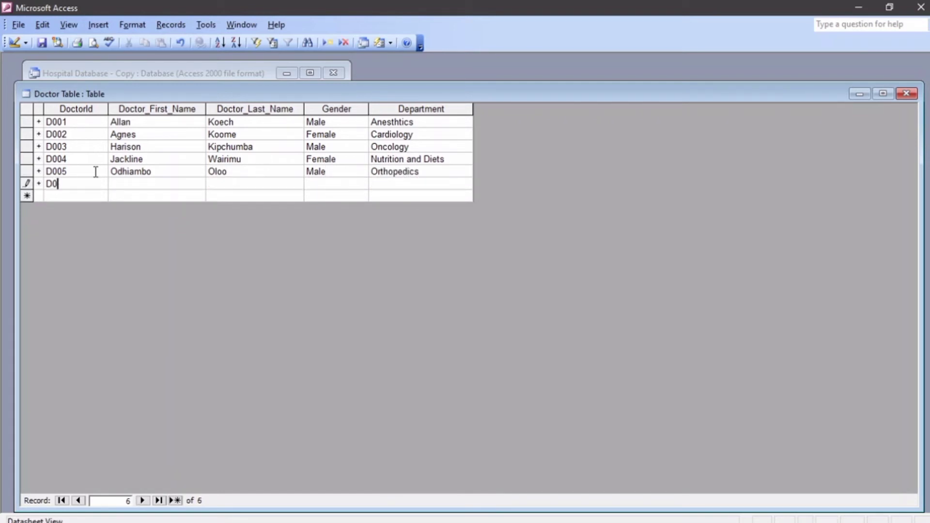
pyautogui.write('06')
pyautogui.press('Tab')
pyautogui.write('Jackson')
pyautogui.press('Tab')
pyautogui.write('Mwaura')
# - Set the sixth doctor's gender to Male and department to Ophthalmology
pyautogui.press('Tab')
pyautogui.write('Male')
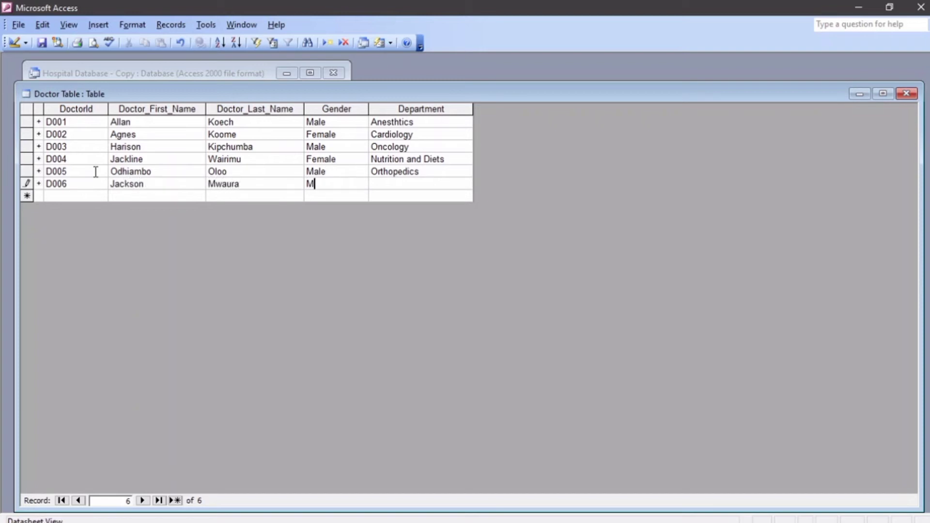
pyautogui.press('Tab')
pyautogui.write('Ophthalmology')
# - Enter the seventh doctor's ID, first name and last name in the next record
pyautogui.press('Tab')
pyautogui.write('D007')
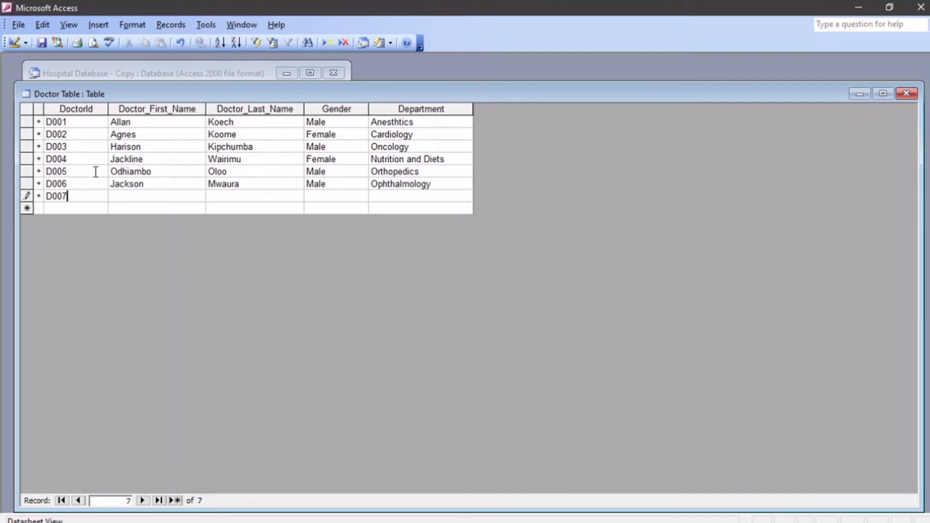
pyautogui.press('Tab')
pyautogui.write('Annah')
pyautogui.press('Tab')
pyautogui.write('Cheptoo')
# - Set the seventh doctor's gender to Female and department to Physiotherapy
pyautogui.press('Tab')
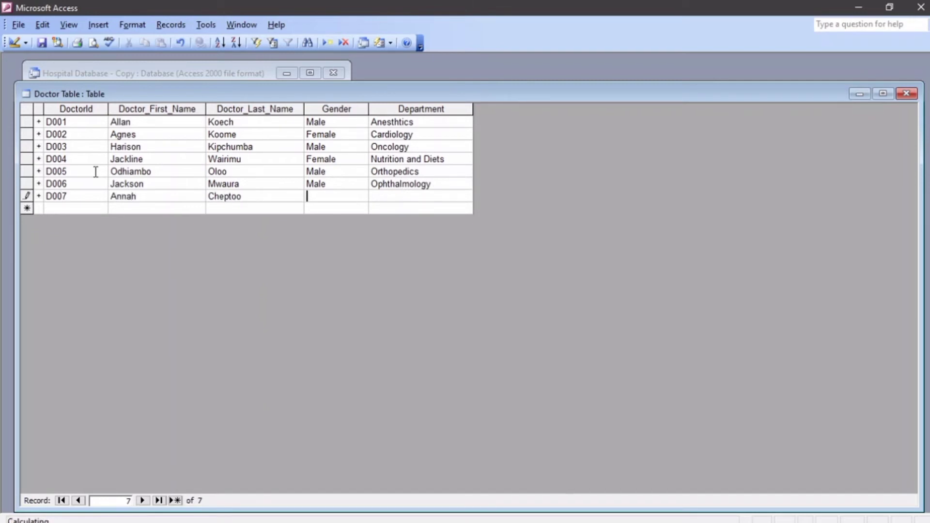
pyautogui.write('Female')
pyautogui.press('Tab')
pyautogui.write('P')
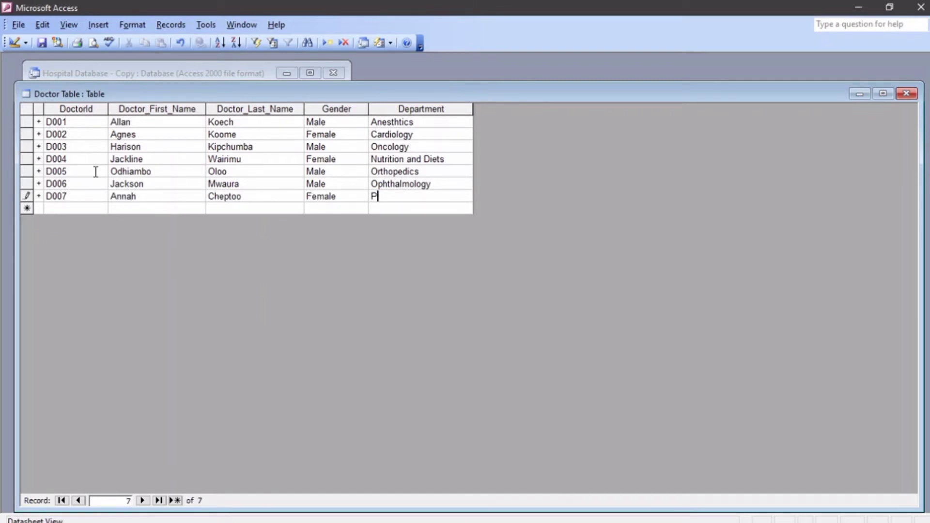
pyautogui.write('hysiotherapy')
# - Enter the eighth doctor's ID, first name and last name in the next record
pyautogui.press('Tab')
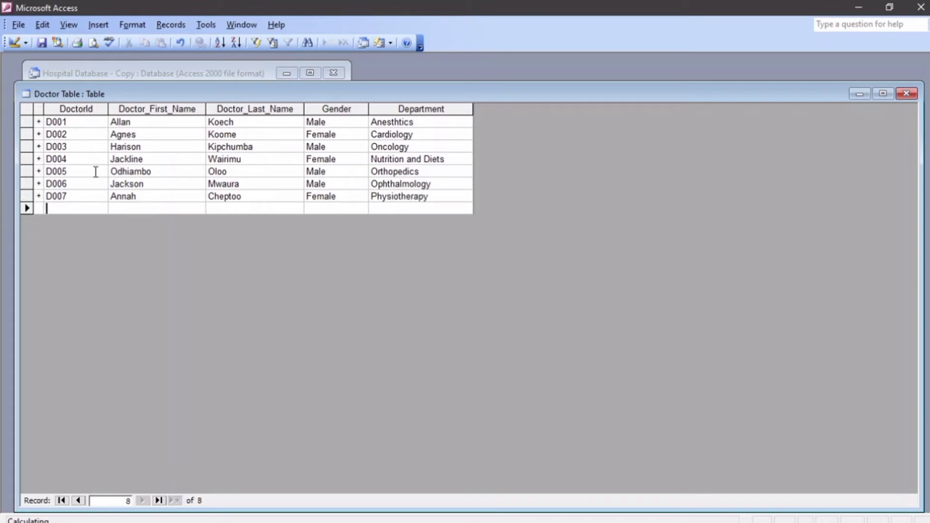
pyautogui.write('D008')
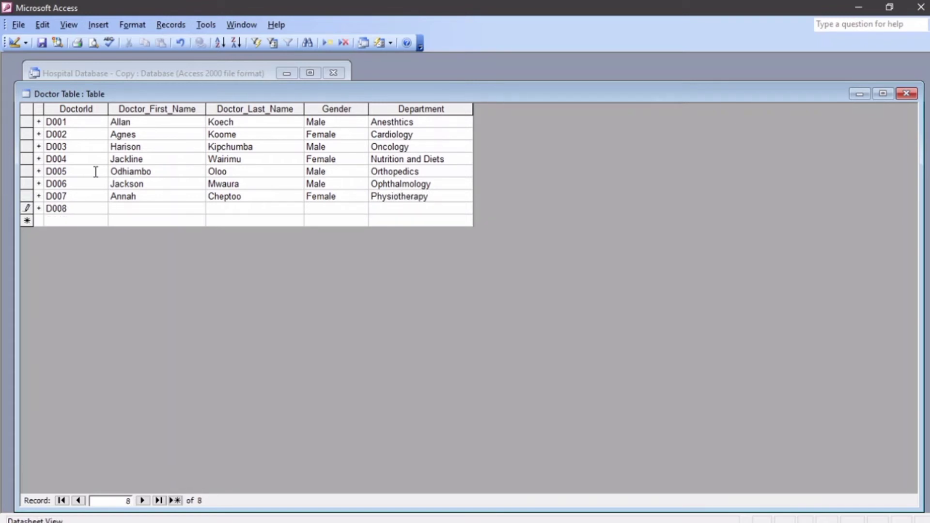
pyautogui.press('Tab')
pyautogui.write('Kevin')
pyautogui.press('Tab')
pyautogui.write('Mutisia')
# - Set the eighth doctor's gender to Male and department to Neonatal Unit
pyautogui.press('Tab')
pyautogui.write('Male')
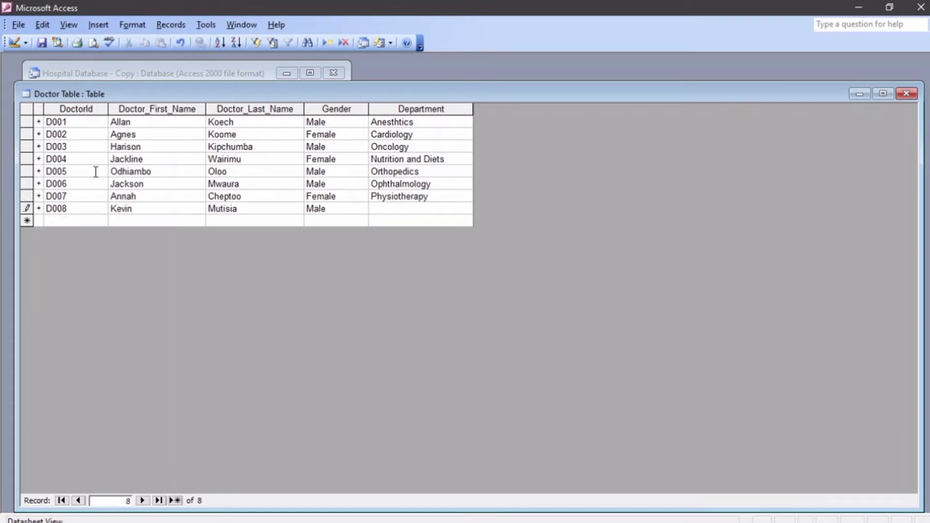
pyautogui.press('Tab')
pyautogui.write('Neonatal Unit')
# - Enter the ninth doctor's ID, first name and last name in the next record
pyautogui.press('Tab')
pyautogui.write('D009')
pyautogui.press('Tab')
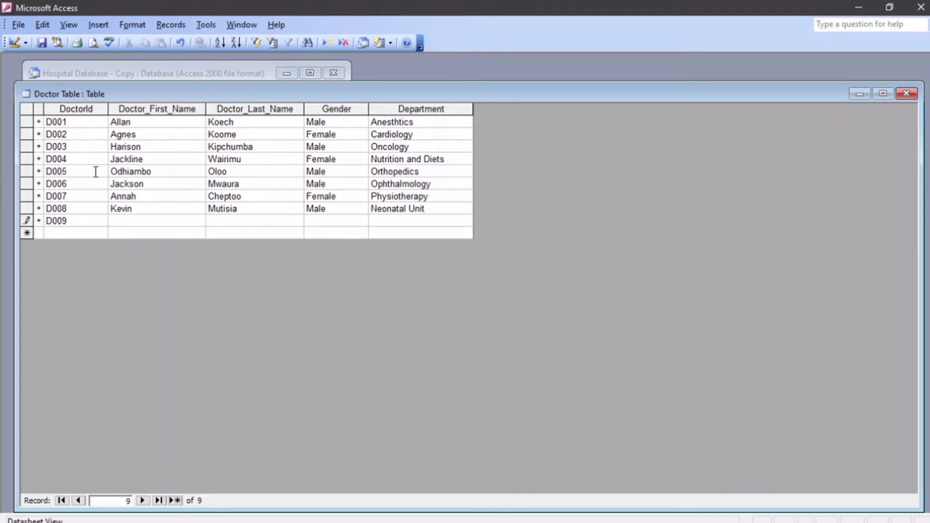
pyautogui.write('Hellen')
pyautogui.press('Tab')
pyautogui.write('Jack')
# - Set the ninth doctor's gender to Female and department to Neurology
pyautogui.press('Tab')
pyautogui.write('Female')
pyautogui.press('Tab')
pyautogui.write('Neurology')
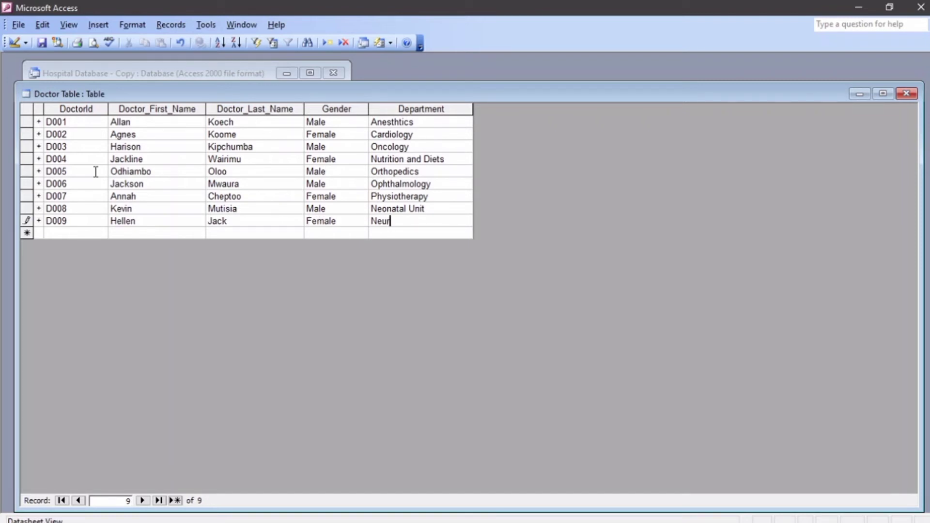
# - Enter the tenth doctor's ID, first name and last name in the next record
pyautogui.press('Tab')
pyautogui.write('D010')
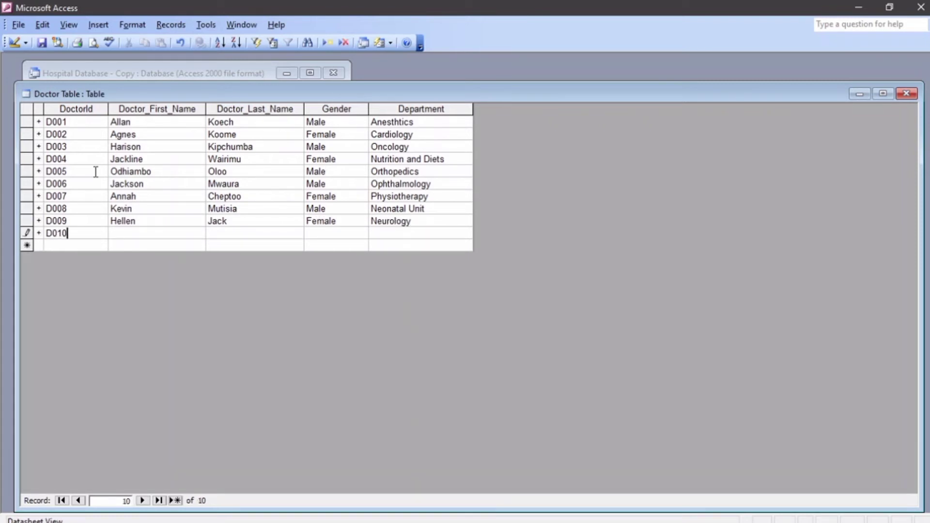
pyautogui.press('Tab')
pyautogui.write('Zephania')
pyautogui.press('Tab')
pyautogui.write('Omollo')
# - Set the tenth doctor's gender to Male and department to Anesthetics
pyautogui.press('Tab')
pyautogui.write('Male')
pyautogui.press('Tab')
pyautogui.write('A')
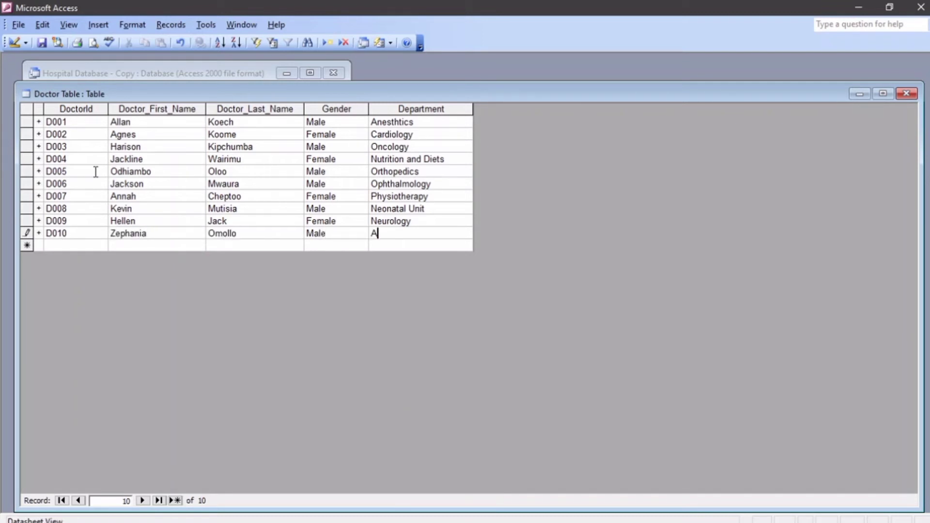
pyautogui.write('nesthetics')
# - Start an eleventh test record that reuses the second doctor's ID, and fill in a first and last name
pyautogui.click(67, 245)
pyautogui.write('D002')
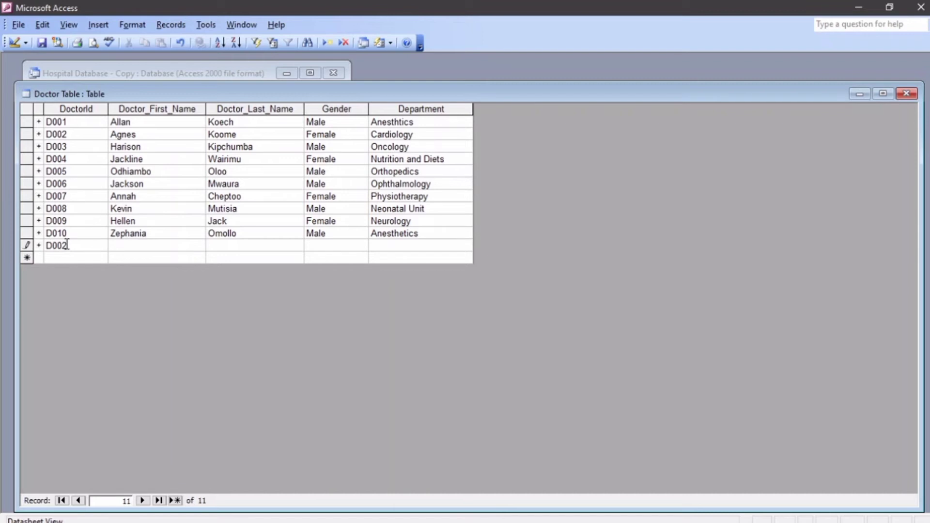
pyautogui.click(123, 250)
pyautogui.write('Jack')
pyautogui.press('Tab')
pyautogui.write('Jaclk')
# - Set the test record's gender to Male and department to Neurology, and try to save it with the duplicate ID
pyautogui.press('Tab')
pyautogui.write('Male')
pyautogui.press('Tab')
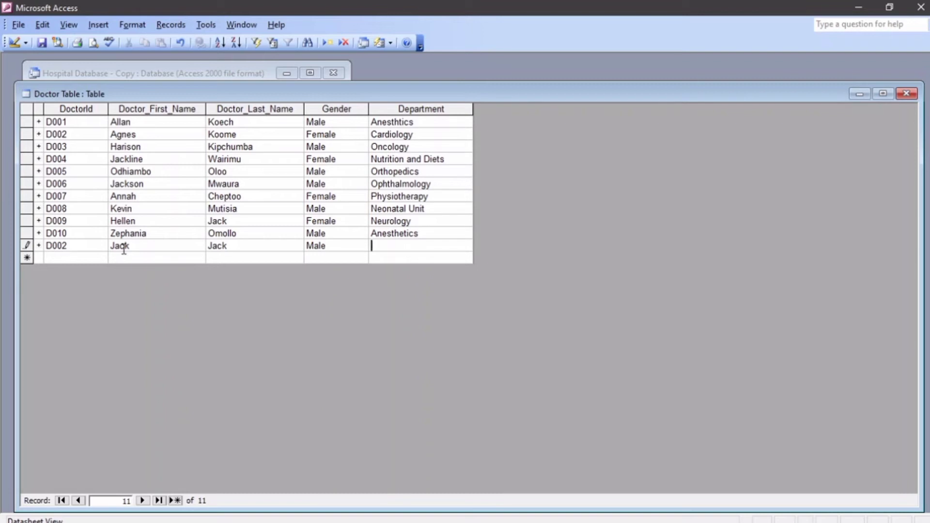
pyautogui.write('Ne')
pyautogui.press('BackSpace')
pyautogui.write('eurology')
pyautogui.click(73, 257)
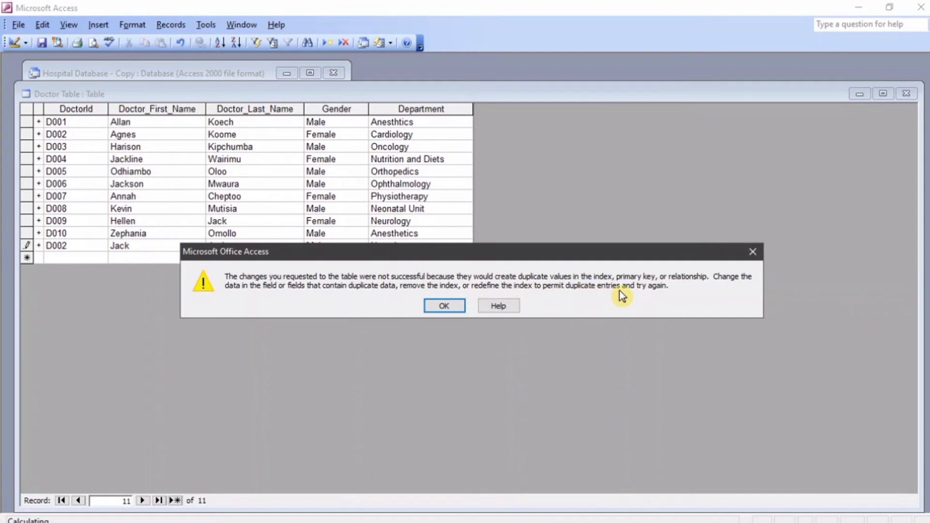
pyautogui.click(453, 308)
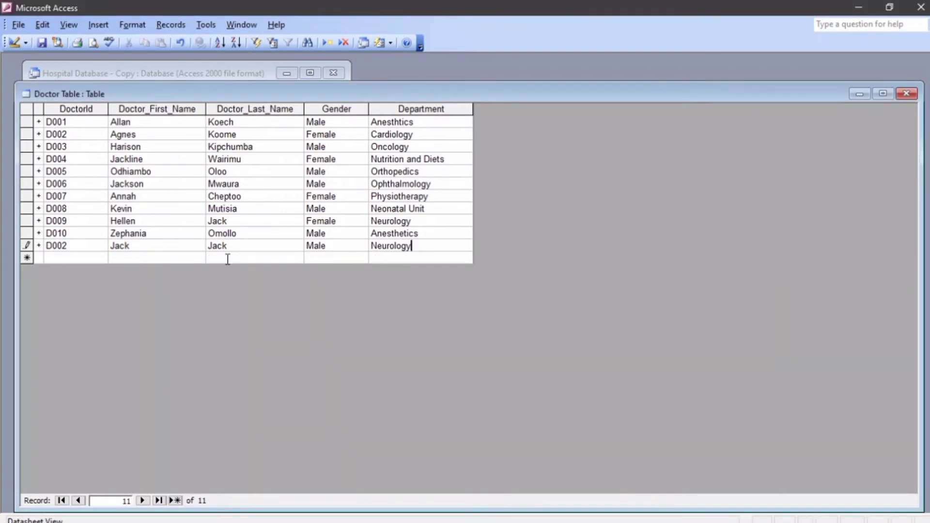
# - Change the test record's ID so it ends in 11 and commit the record
pyautogui.click(73, 249)
pyautogui.press('BackSpace')
pyautogui.press('BackSpace')
pyautogui.write('11')
pyautogui.click(99, 256)
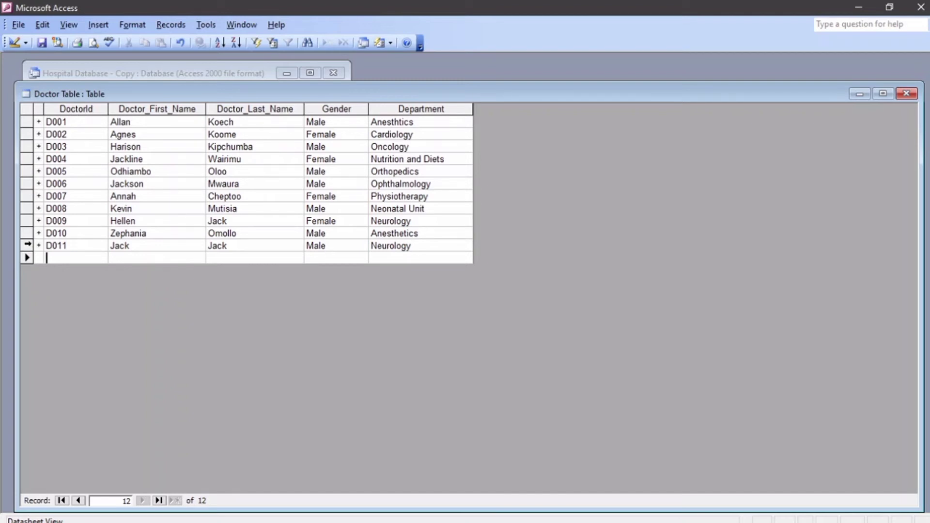
# - Delete the eleventh test record from the Doctor Table
pyautogui.click(28, 245)
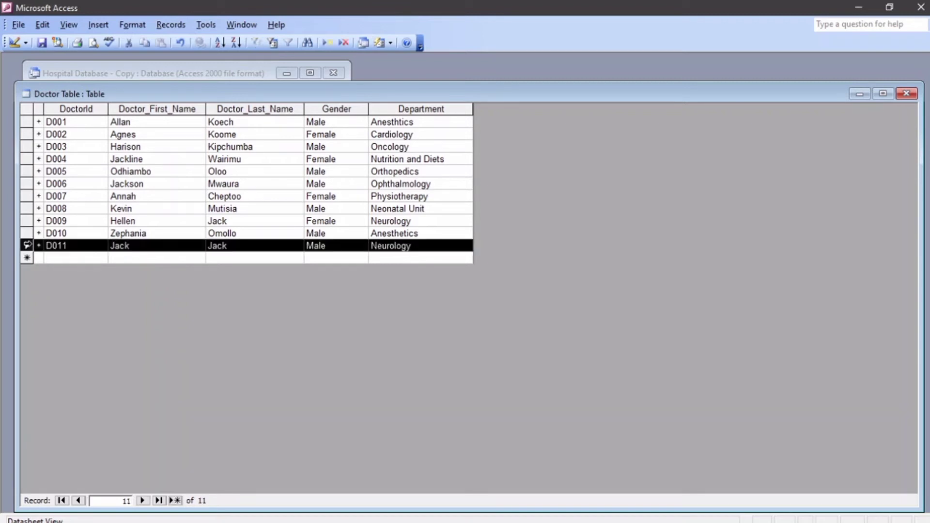
pyautogui.rightClick(27, 245)
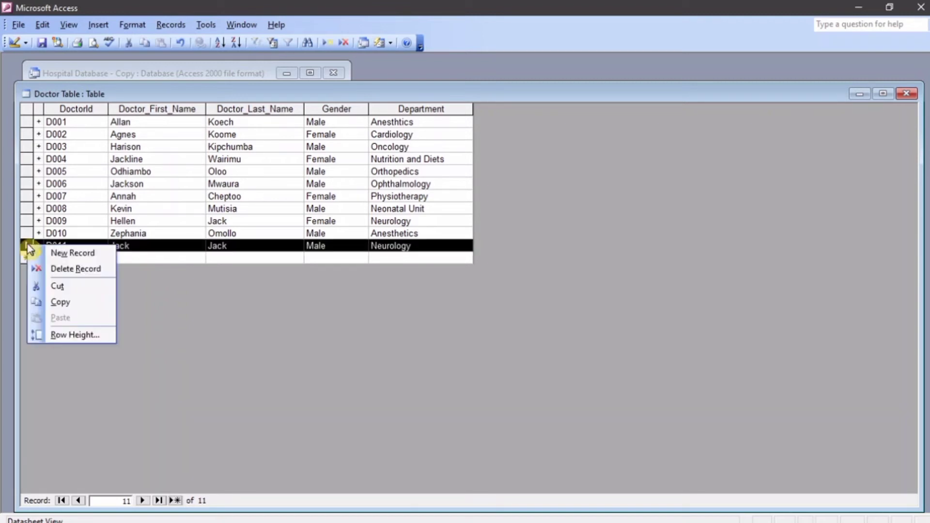
pyautogui.click(65, 272)
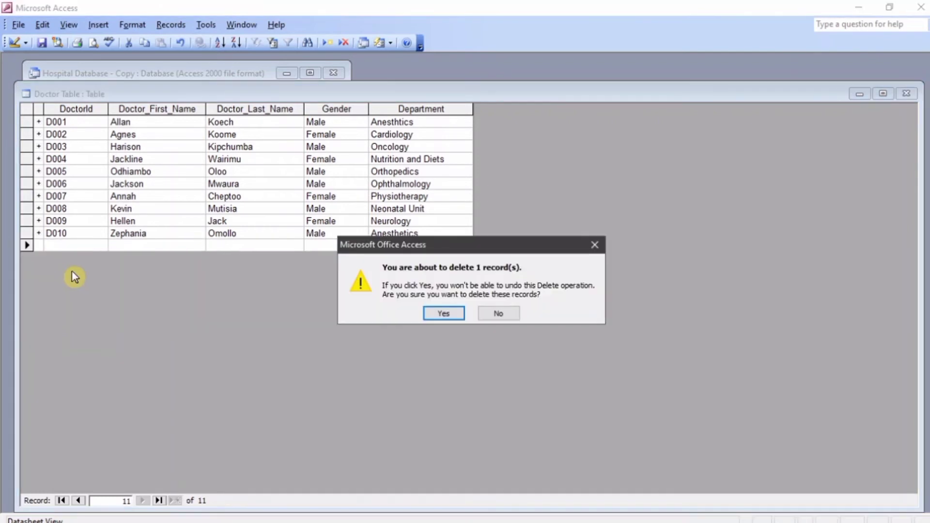
pyautogui.click(446, 314)
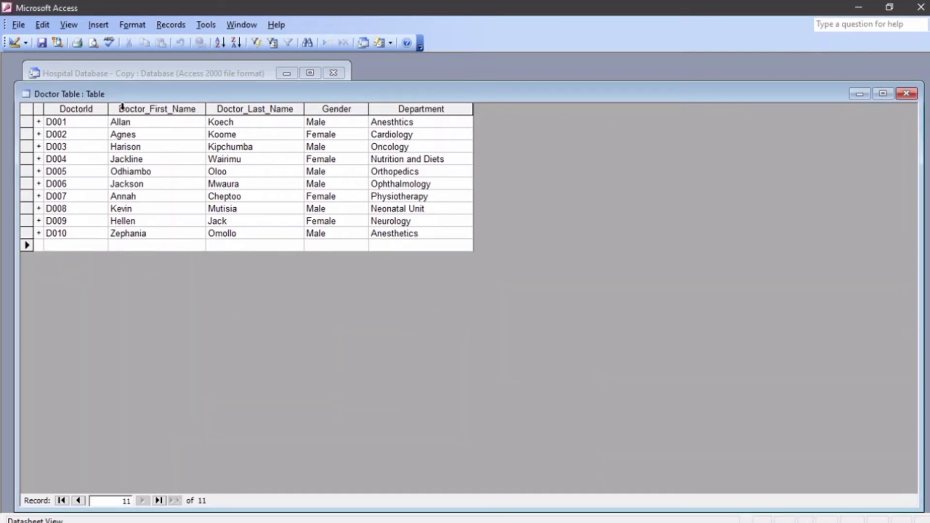
# - Close the Doctor Table with its layout changes saved and open the Medicine Table for data entry
pyautogui.click(905, 93)
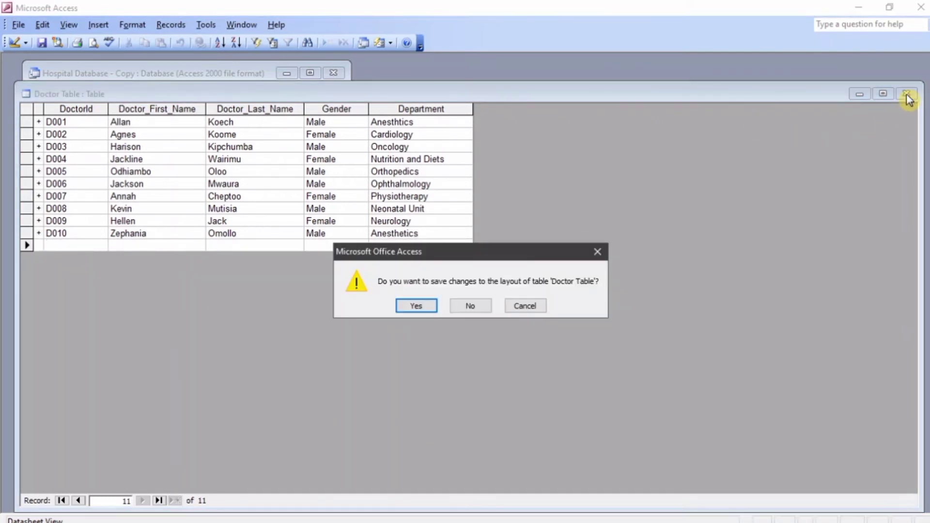
pyautogui.click(416, 310)
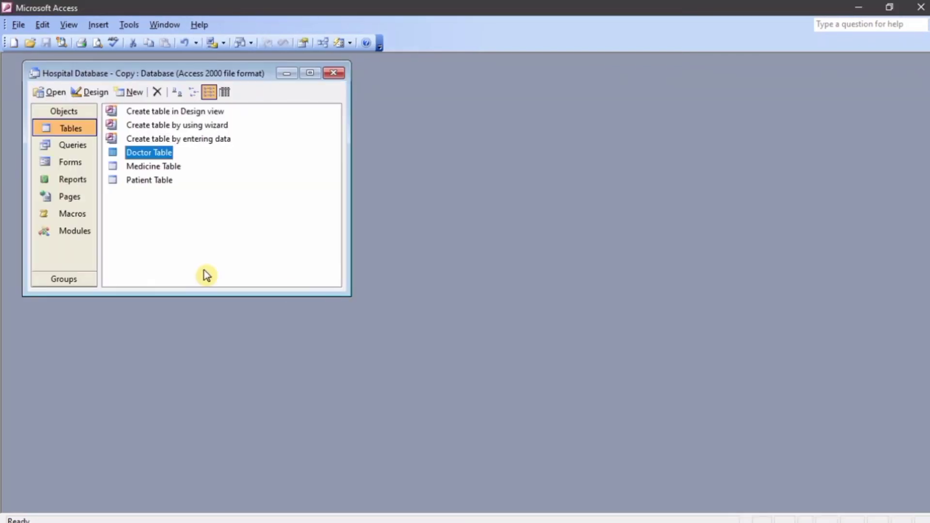
pyautogui.doubleClick(161, 168)
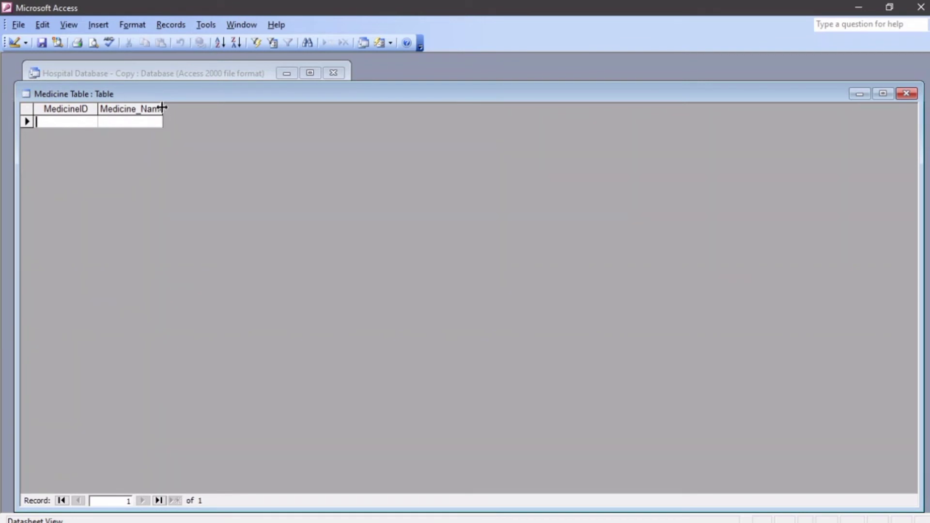
# - Widen the Medicine_Name column and enter the first medicine record, M001 Paracetamol
pyautogui.moveTo(162, 107); pyautogui.dragTo(199, 108)
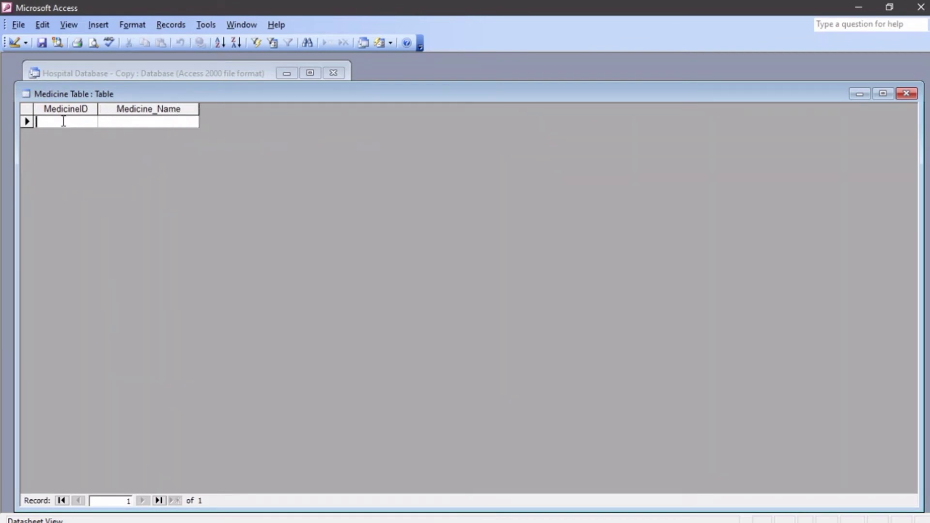
pyautogui.write('M')
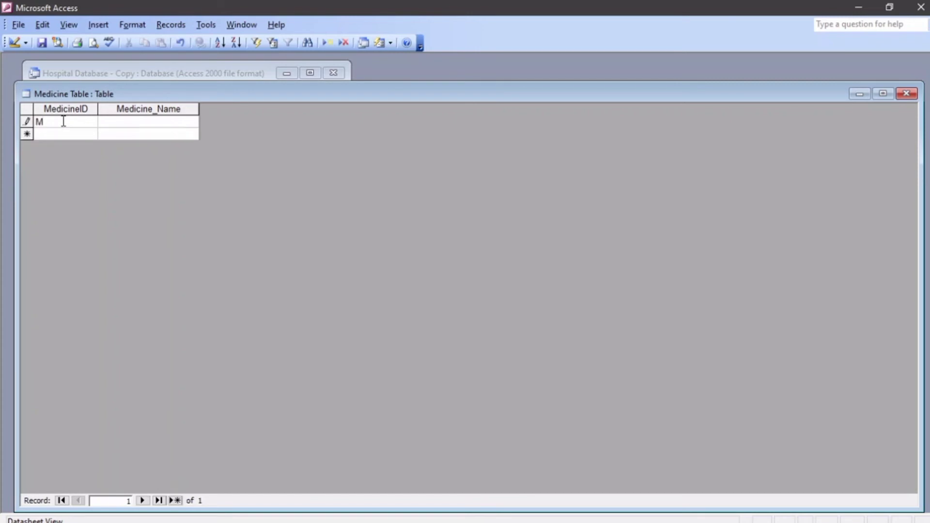
pyautogui.write('001')
pyautogui.press('Tab')
pyautogui.write('Paracetamol')
# - Add a second medicine record with ID M002 and name Amoxicilin
pyautogui.press('Tab')
pyautogui.write('M00')
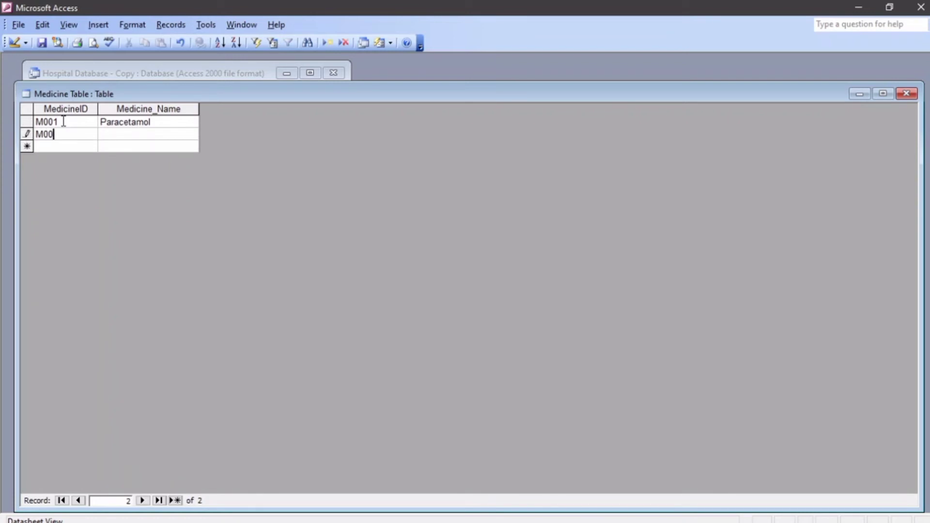
pyautogui.write('2')
pyautogui.press('Tab')
pyautogui.write('Amoxicilin')
# - Add a third medicine record with ID M003 and name Nifedipine
pyautogui.press('Tab')
pyautogui.write('M')
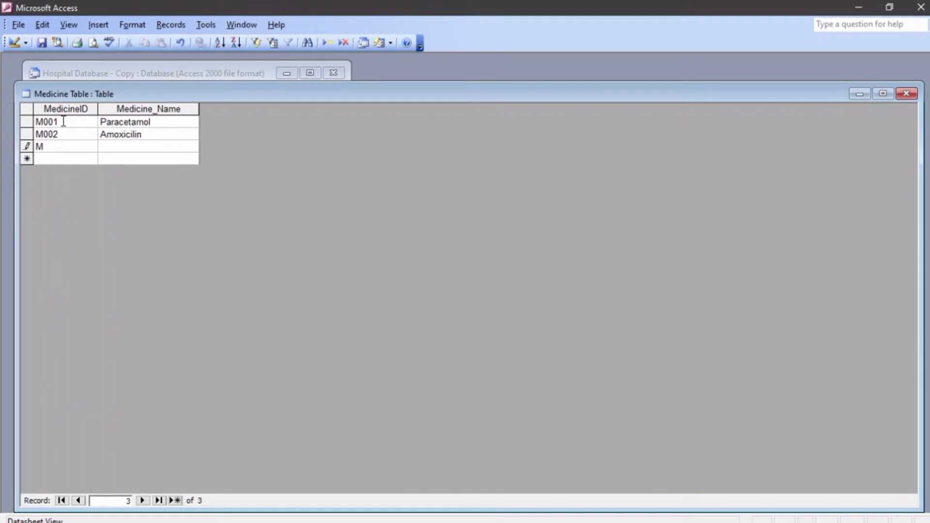
pyautogui.write('003')
pyautogui.press('Tab')
pyautogui.write('Nifedi')
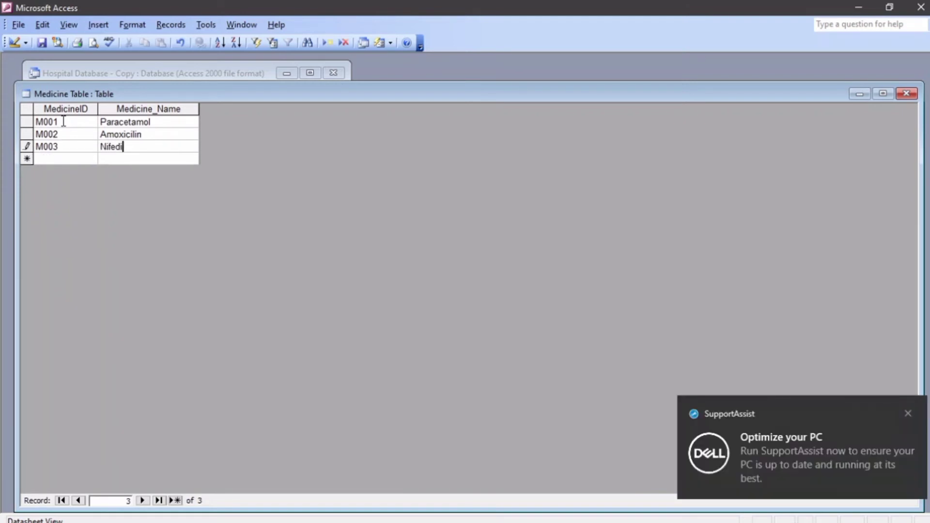
pyautogui.write('pine')
# - Add a fourth medicine record with ID M004 and name Buscopan
pyautogui.press('Tab')
pyautogui.write('M004')
pyautogui.press('Tab')
pyautogui.write('B')
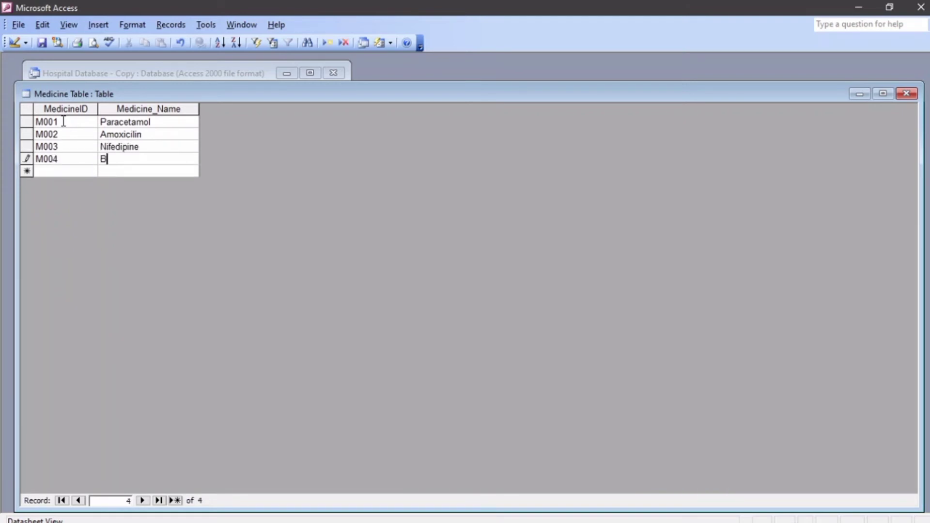
pyautogui.write('uscopan')
# - Add a fifth medicine record with ID M005 and name Quinine
pyautogui.press('Tab')
pyautogui.write('M005')
pyautogui.press('Tab')
pyautogui.write('Quinine')
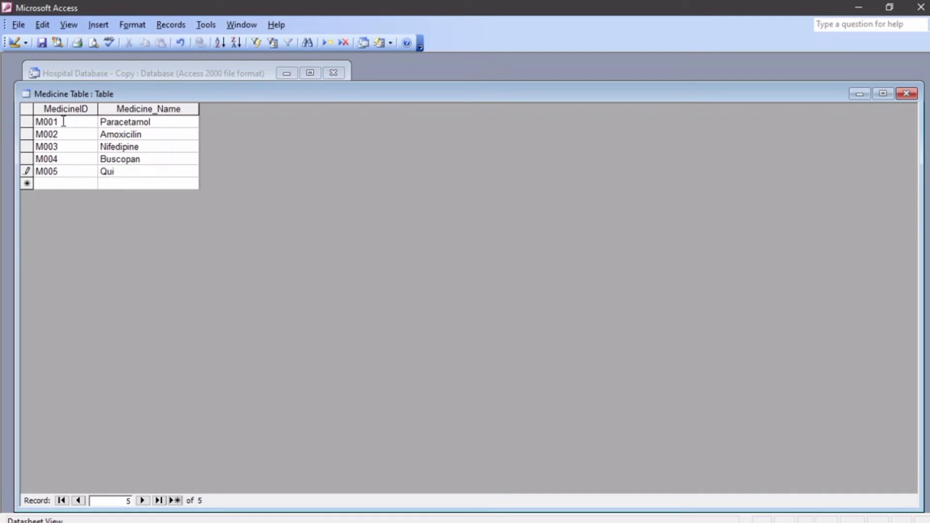
# - Add a sixth medicine record with ID M006 and name Diclofenac
pyautogui.press('Tab')
pyautogui.write('M')
pyautogui.press('Tab')
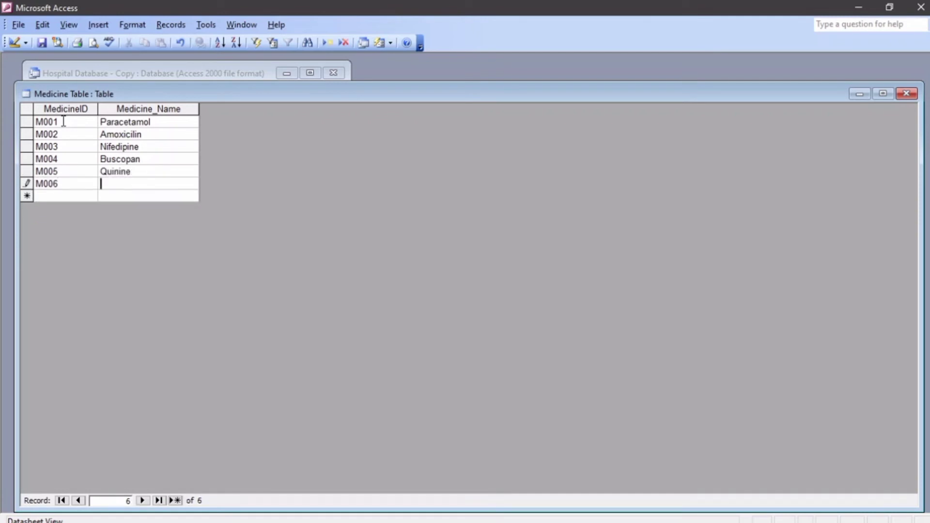
pyautogui.write('Diclofenac')
# - Save the layout of the Medicine Table and close the table
pyautogui.click(906, 93)
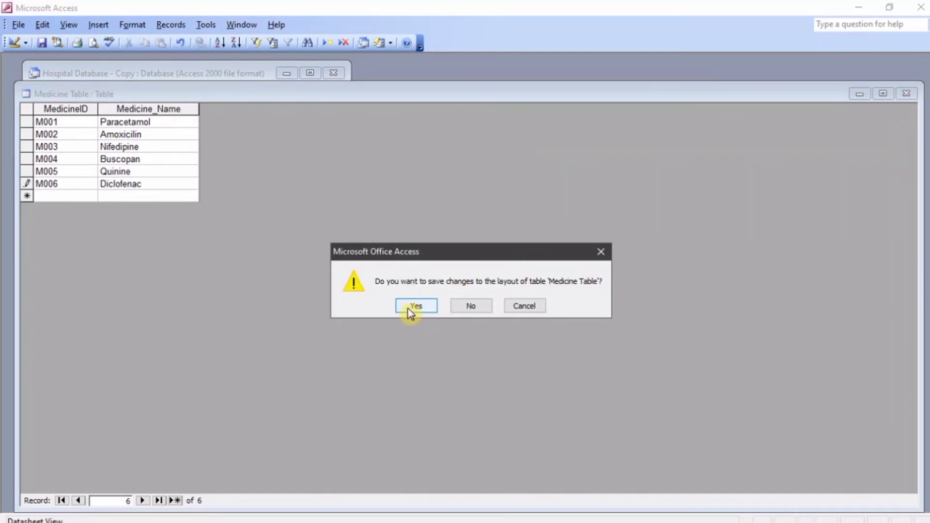
pyautogui.click(524, 306)
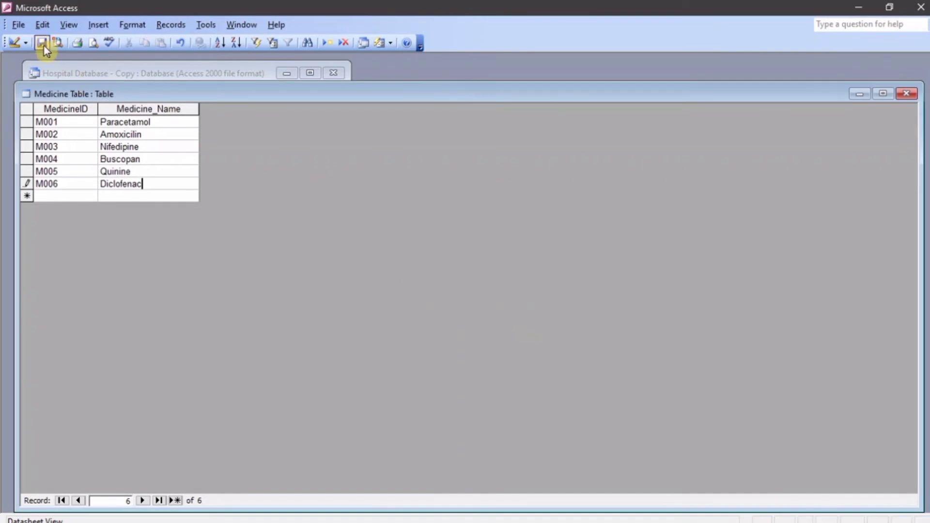
pyautogui.click(77, 43)
pyautogui.click(906, 94)
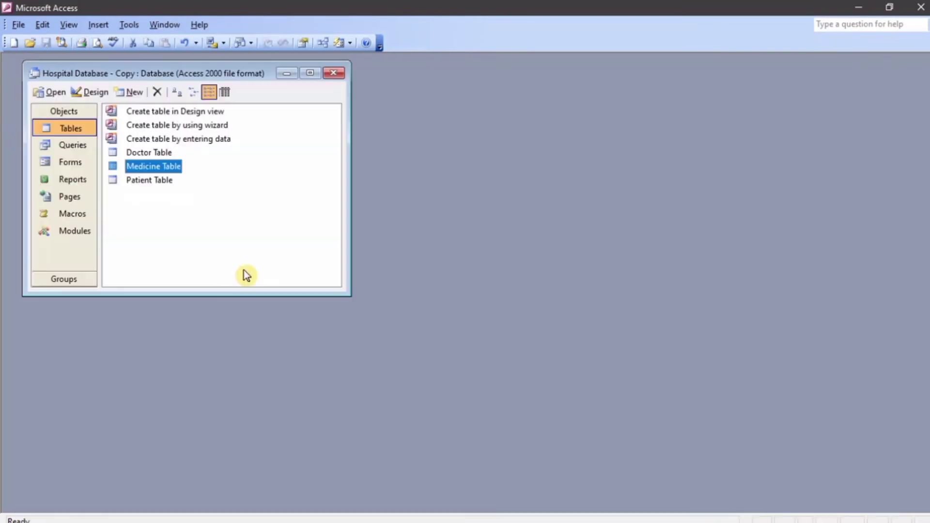
# - Start record P001 in the Patient Table with the patient's full name and gender Male, and widen the PatientName column
pyautogui.doubleClick(147, 181)
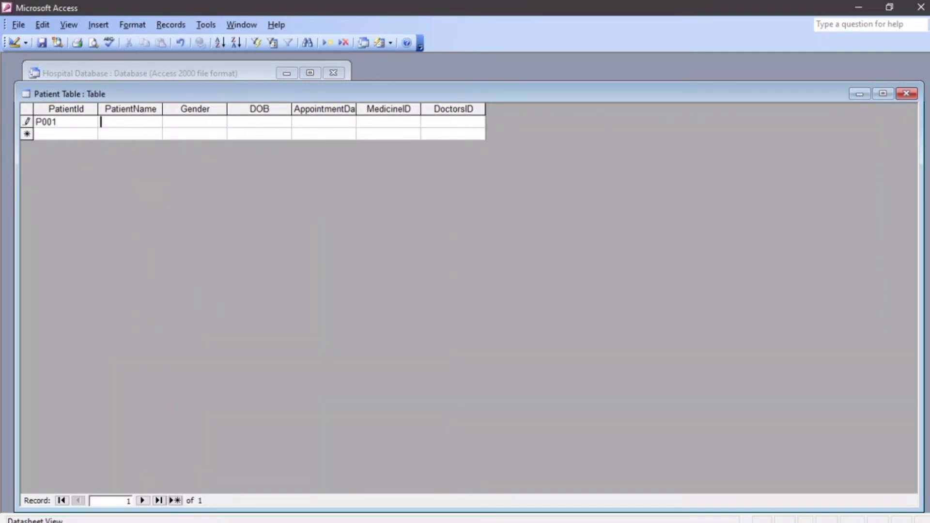
pyautogui.write('A')
pyautogui.write('rnold ')
pyautogui.write('Kip')
pyautogui.write('koech')
pyautogui.press('Tab')
pyautogui.write('Male')
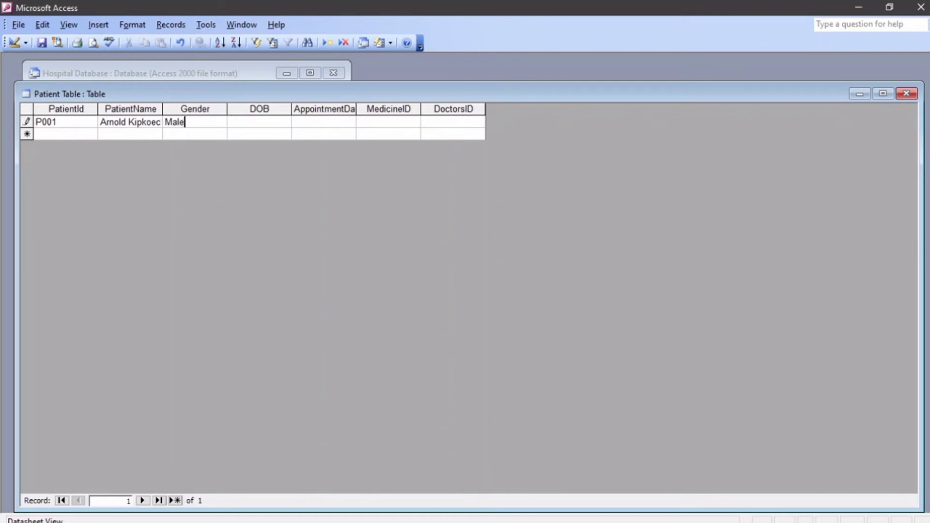
pyautogui.moveTo(164, 111); pyautogui.dragTo(184, 110)
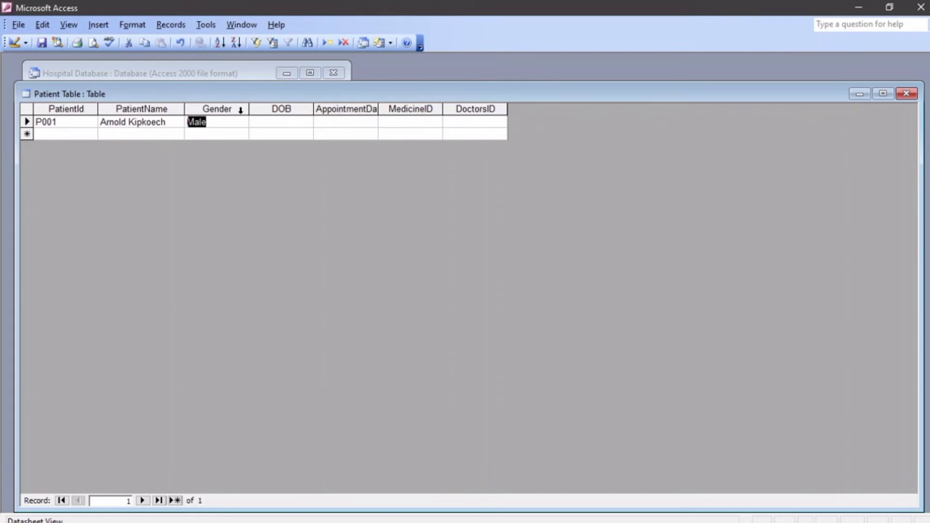
# - Set the format of the DOB field to Medium Date in the Patient Table's design
pyautogui.click(263, 121)
pyautogui.click(13, 43)
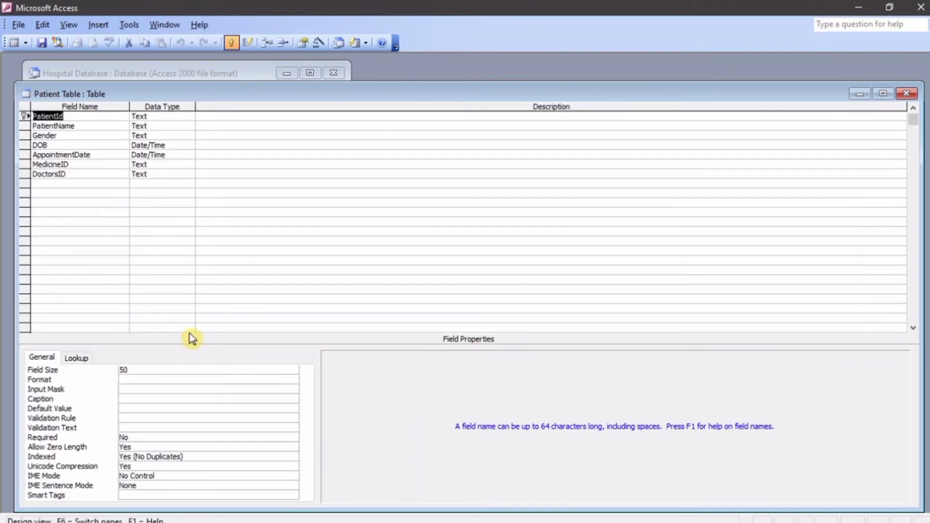
pyautogui.click(80, 144)
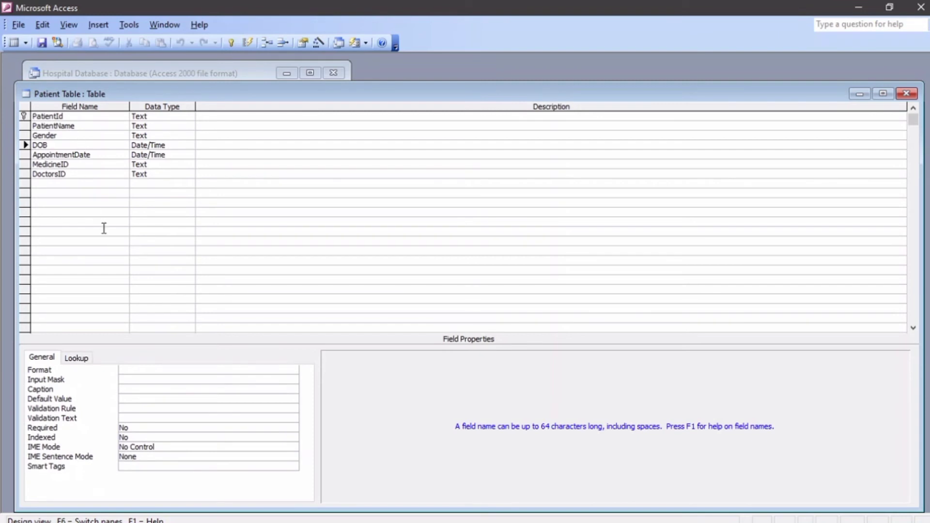
pyautogui.click(150, 370)
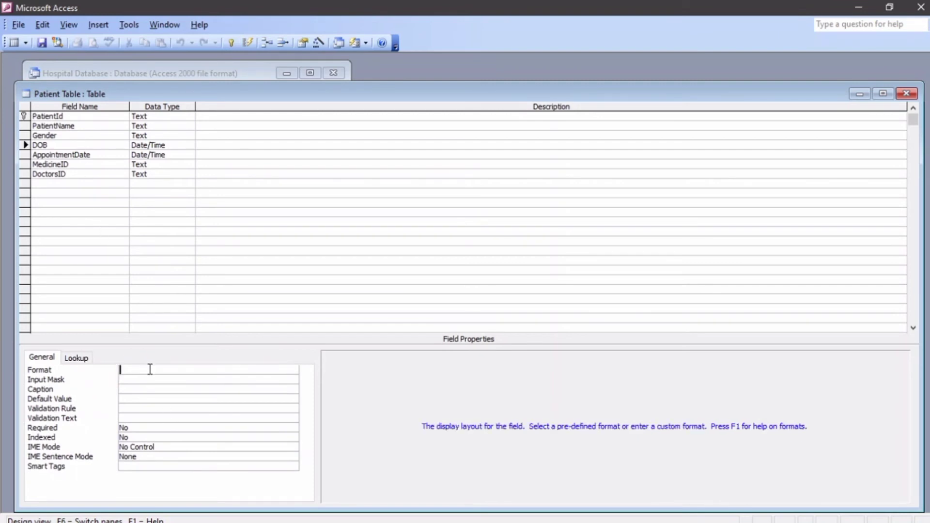
pyautogui.click(293, 370)
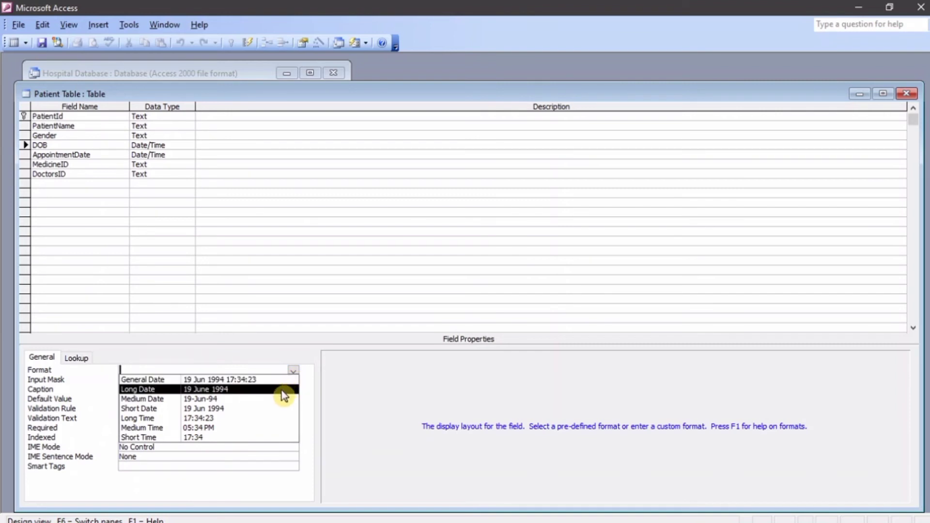
pyautogui.click(237, 403)
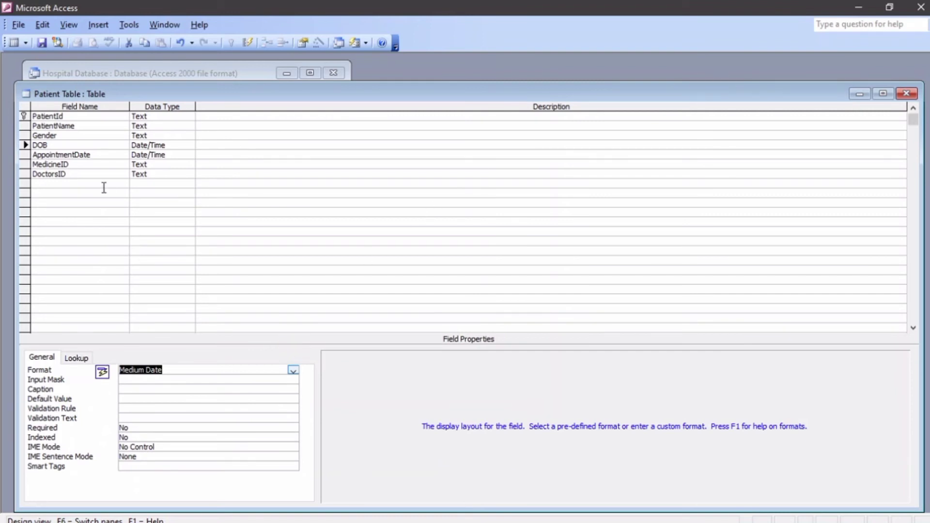
# - Set the format of the AppointmentDate field to Medium Date, and close the Patient Table with its design changes saved
pyautogui.click(89, 156)
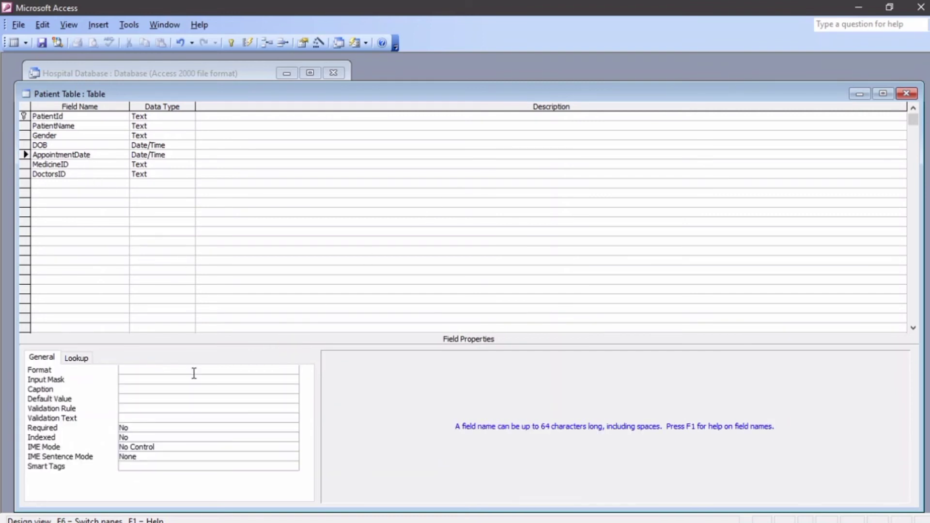
pyautogui.click(201, 376)
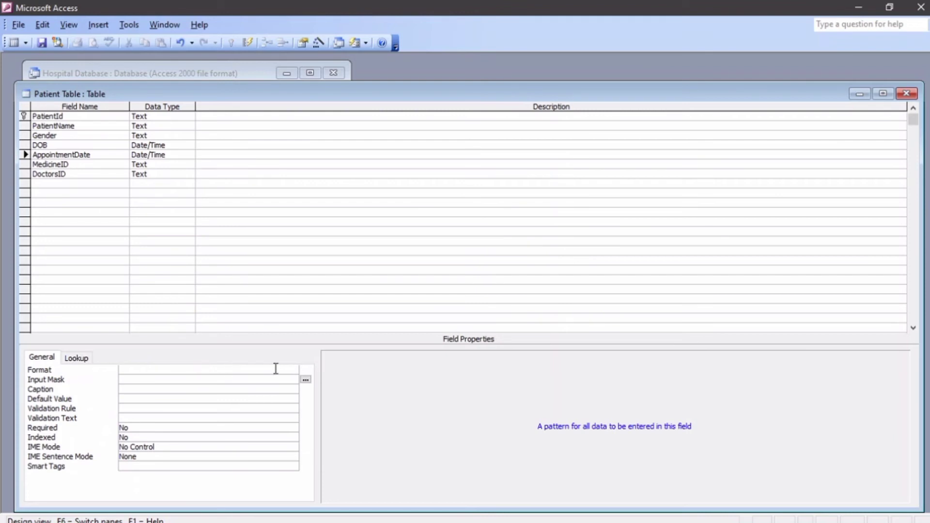
pyautogui.click(294, 369)
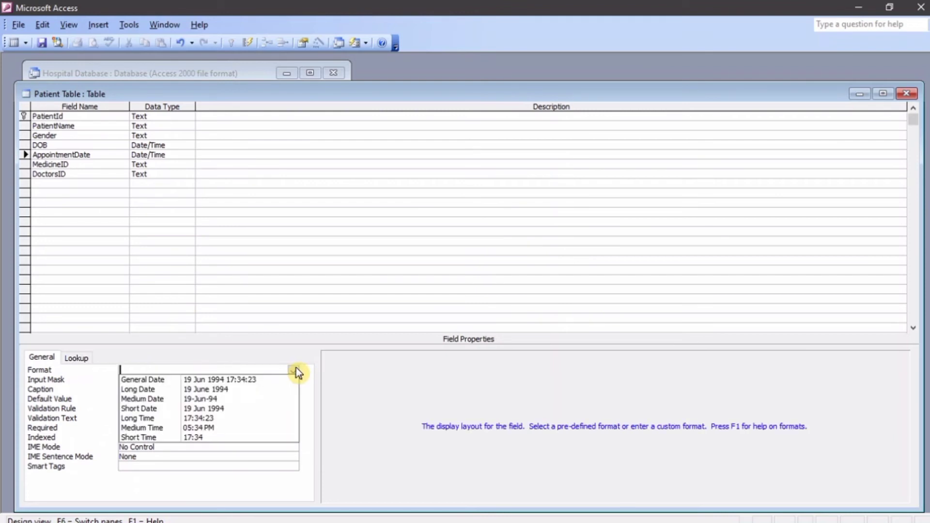
pyautogui.click(235, 399)
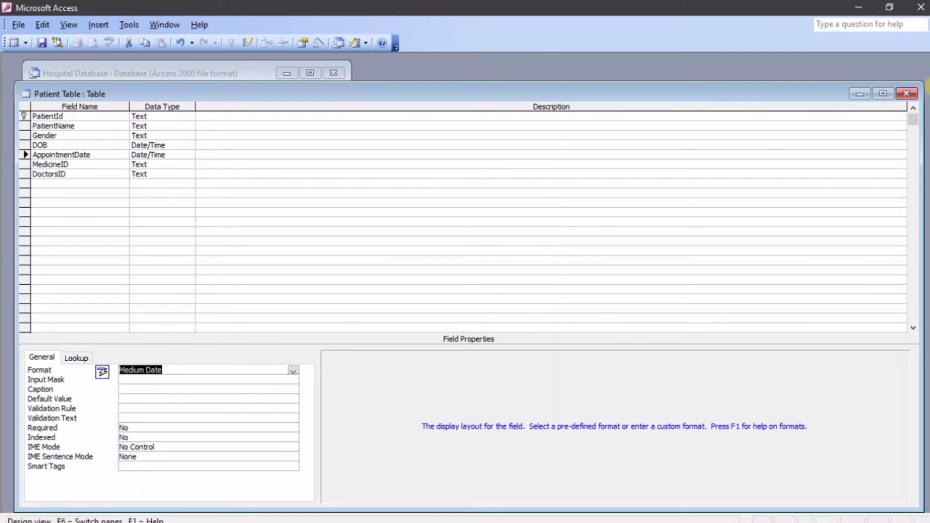
pyautogui.click(919, 92)
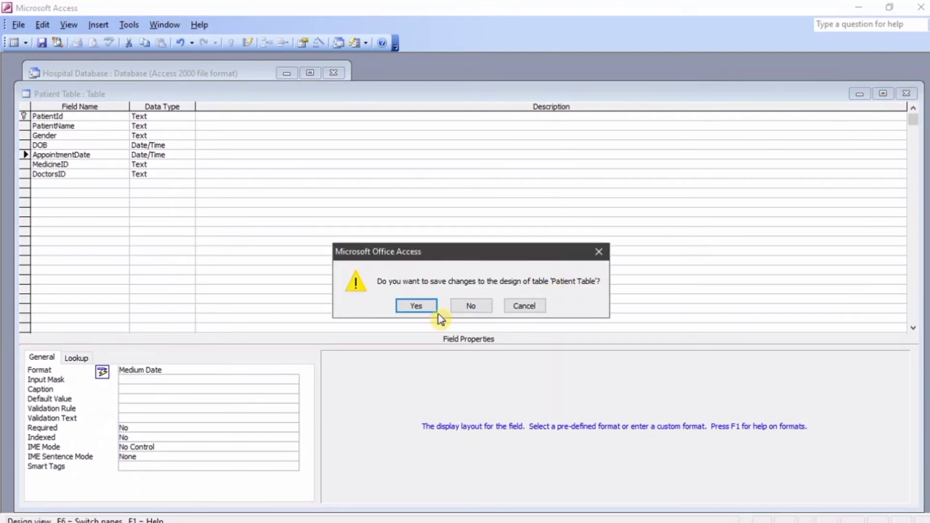
pyautogui.click(407, 310)
# - Reopen the Patient Table and give record P001 the patient's date of birth and the appointment date 03-May-20
pyautogui.doubleClick(162, 184)
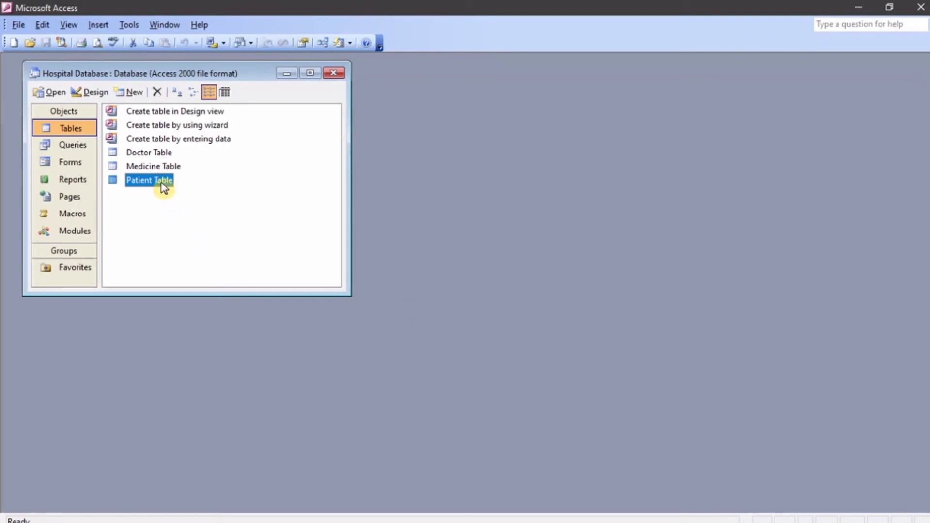
pyautogui.click(263, 123)
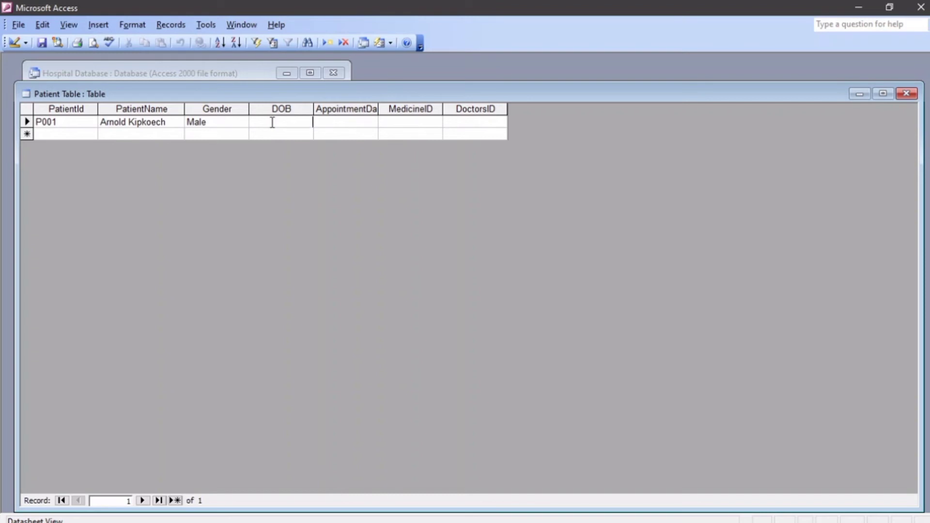
pyautogui.write('1999')
pyautogui.press('BackSpace')
pyautogui.press('BackSpace')
pyautogui.write('69')
pyautogui.write('-')
pyautogui.write('5-')
pyautogui.write('9')
pyautogui.press('Tab')
pyautogui.write('3-May')
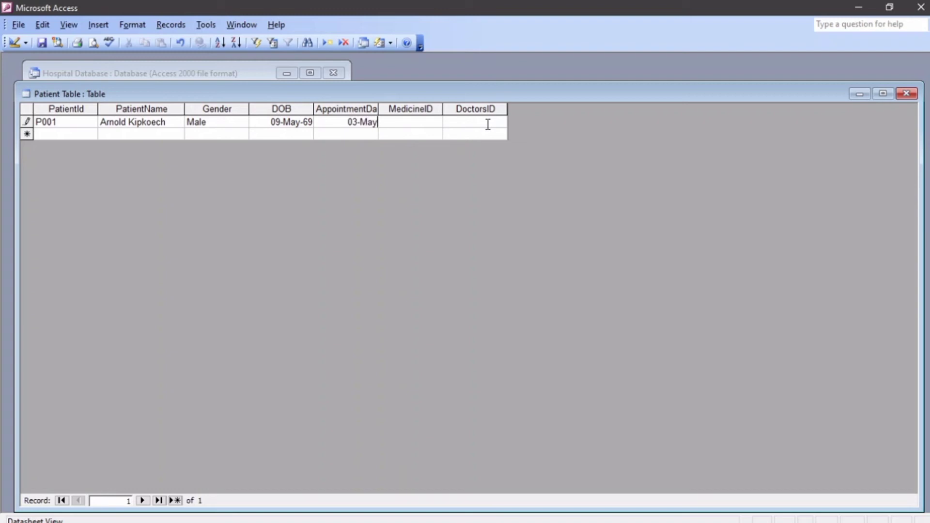
pyautogui.write('-20')
# - Shrink the Patient Table window and place it beside the database window
pyautogui.click(881, 97)
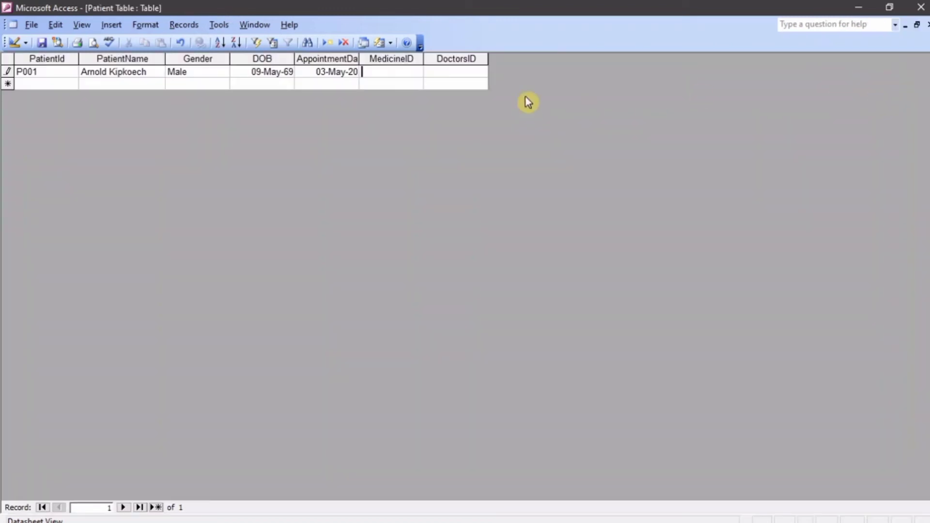
pyautogui.click(917, 24)
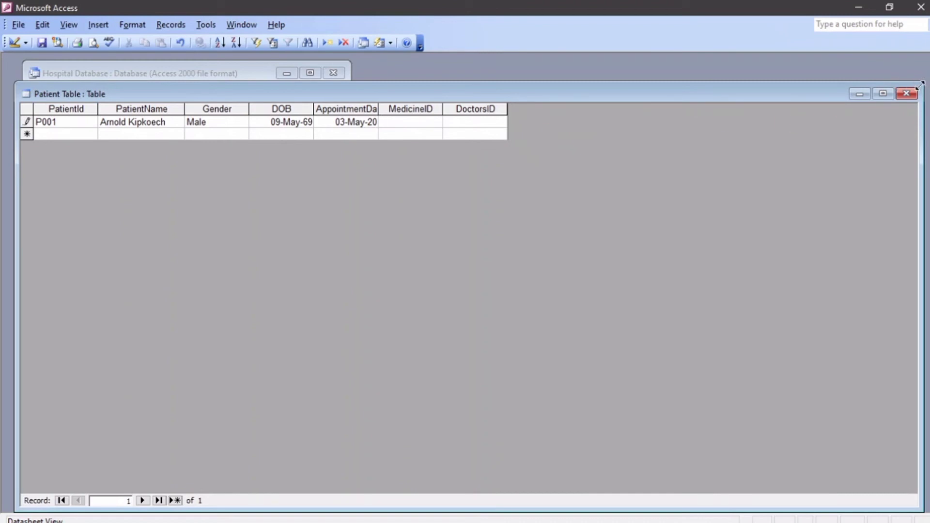
pyautogui.moveTo(921, 82); pyautogui.dragTo(454, 205)
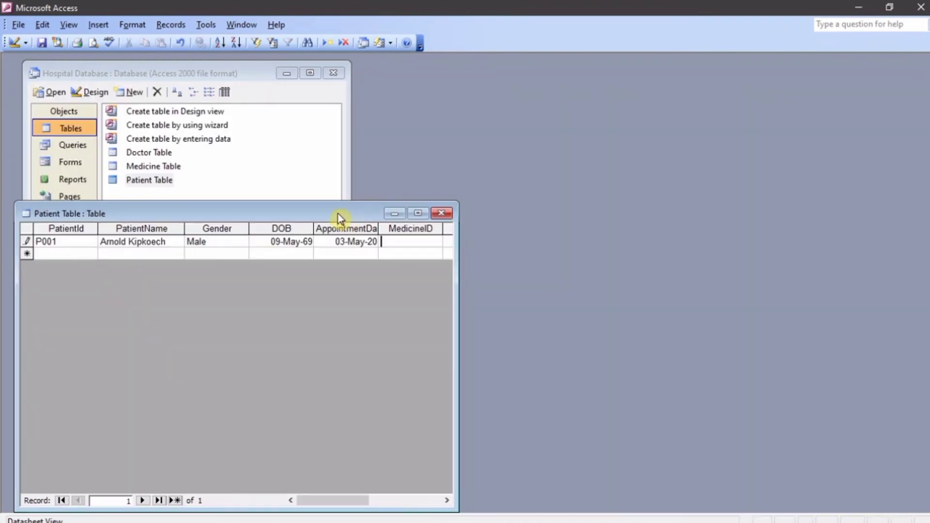
pyautogui.moveTo(335, 217); pyautogui.dragTo(675, 124)
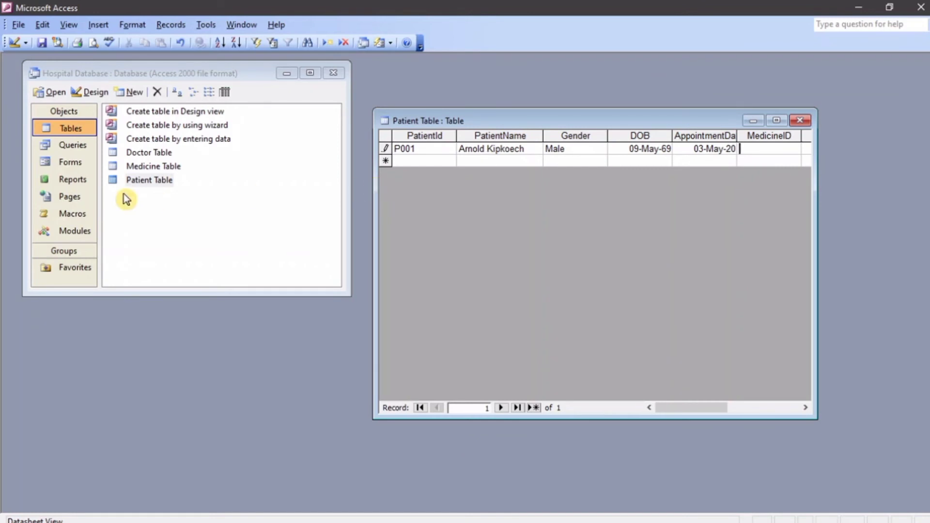
# - Open the Medicine Table and shrink its window so the Patient Table can be seen alongside it
pyautogui.click(155, 166)
pyautogui.doubleClick(154, 166)
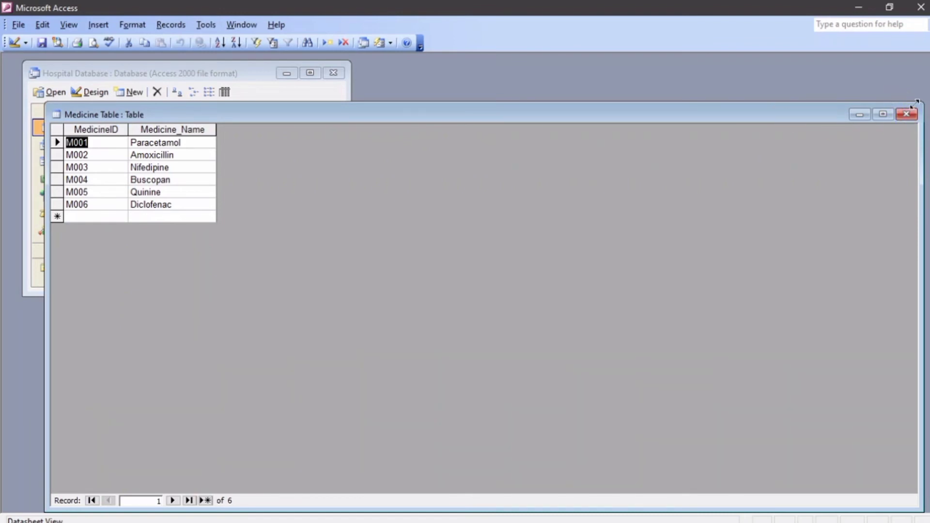
pyautogui.moveTo(923, 103); pyautogui.dragTo(293, 239)
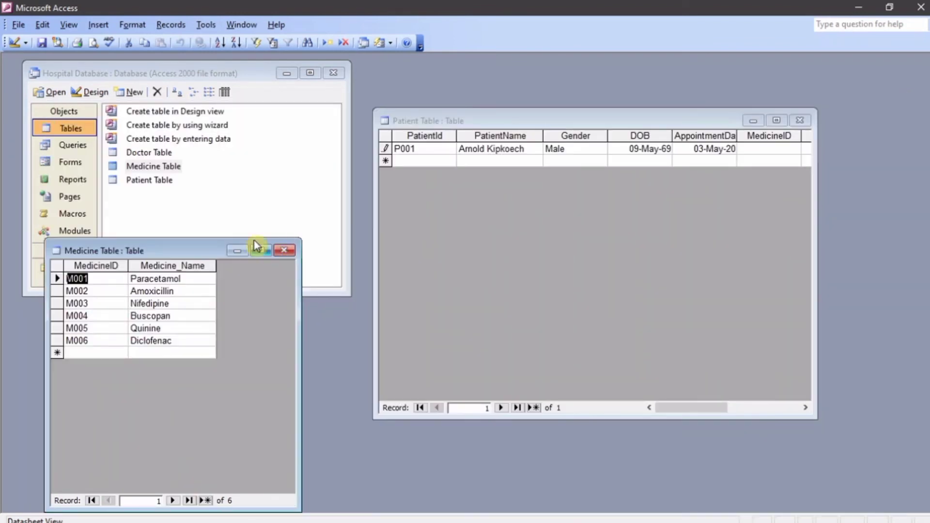
# - Open the Doctor Table, shrink its window to fit the records and move it over the database window
pyautogui.doubleClick(148, 153)
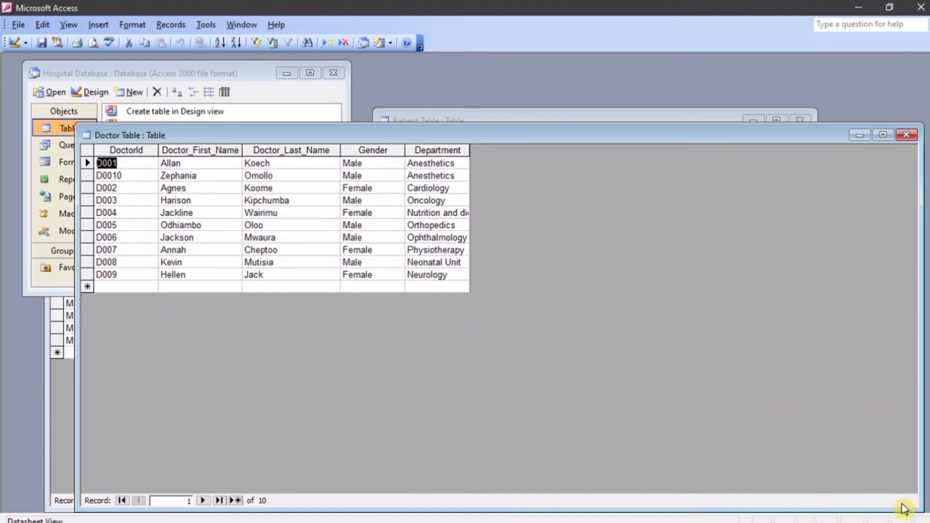
pyautogui.moveTo(921, 511); pyautogui.dragTo(479, 322)
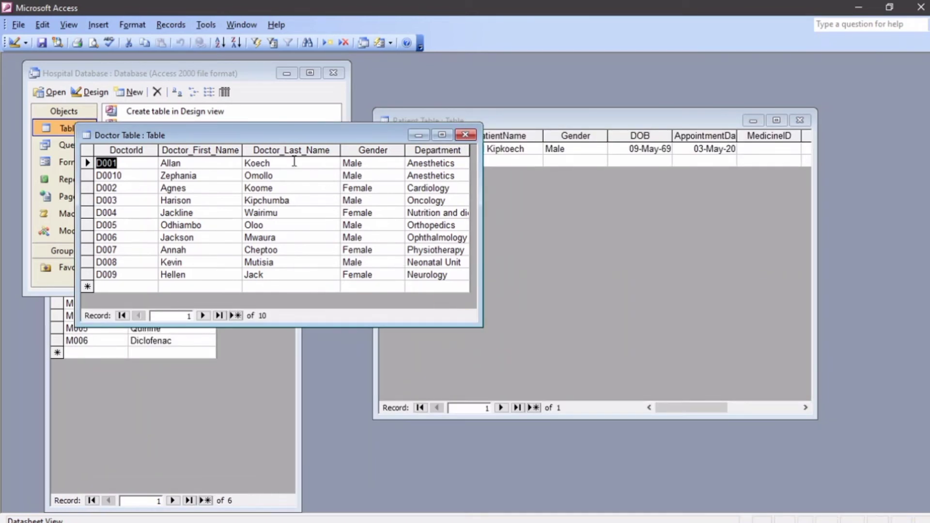
pyautogui.moveTo(263, 134); pyautogui.dragTo(194, 77)
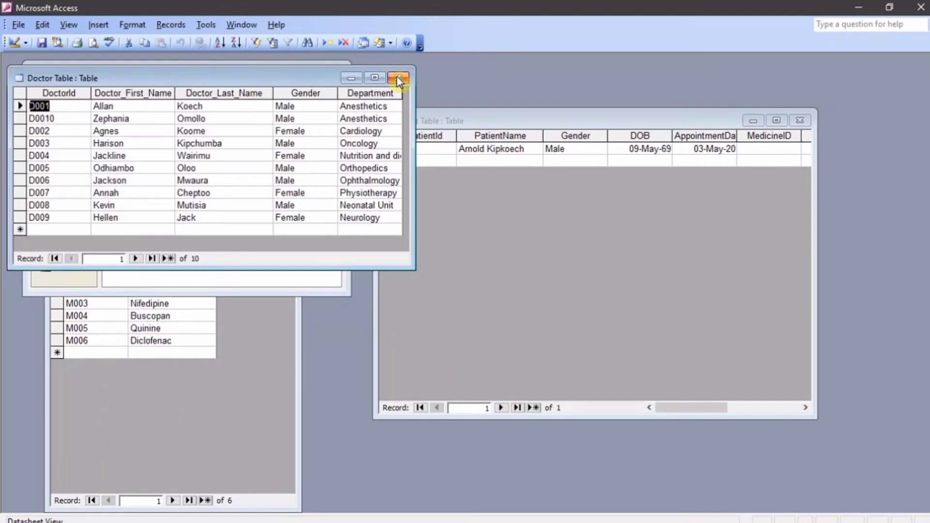
# - Arrange the Patient and Medicine table windows clear of the Doctor Table, and widen the Patient Table to show MedicineID and DoctorsID
pyautogui.moveTo(531, 123); pyautogui.dragTo(600, 114)
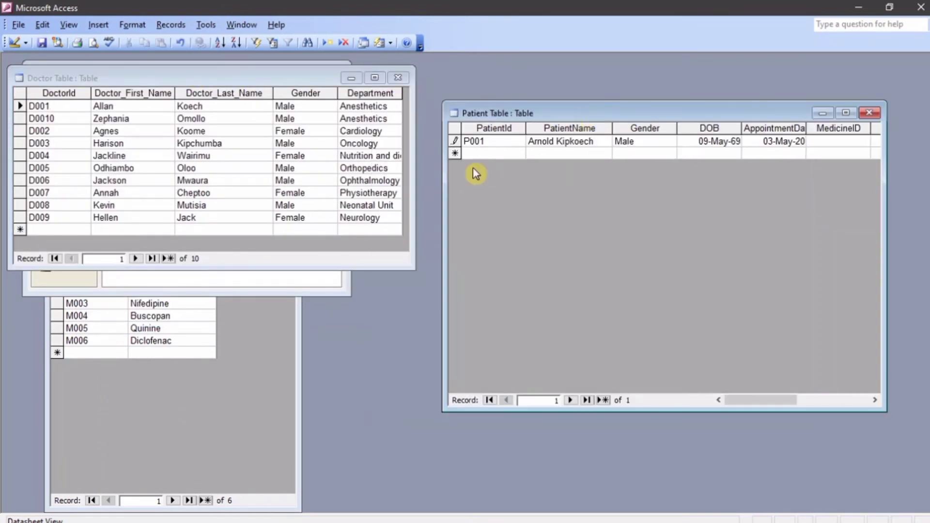
pyautogui.click(243, 324)
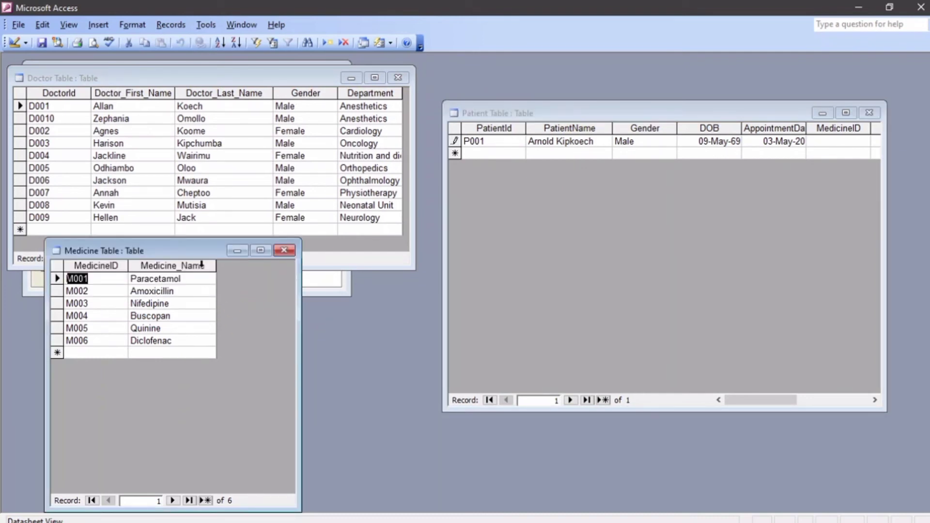
pyautogui.moveTo(194, 251); pyautogui.dragTo(185, 264)
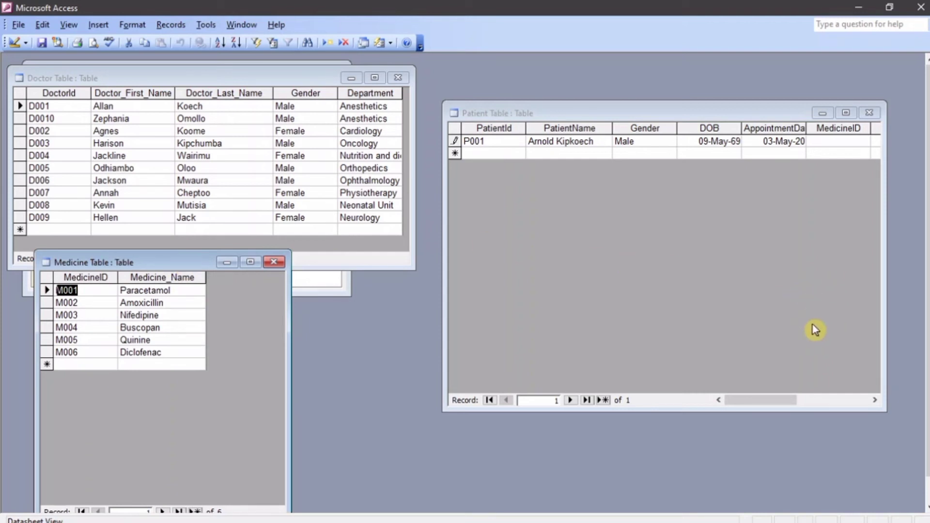
pyautogui.moveTo(885, 387); pyautogui.dragTo(923, 387)
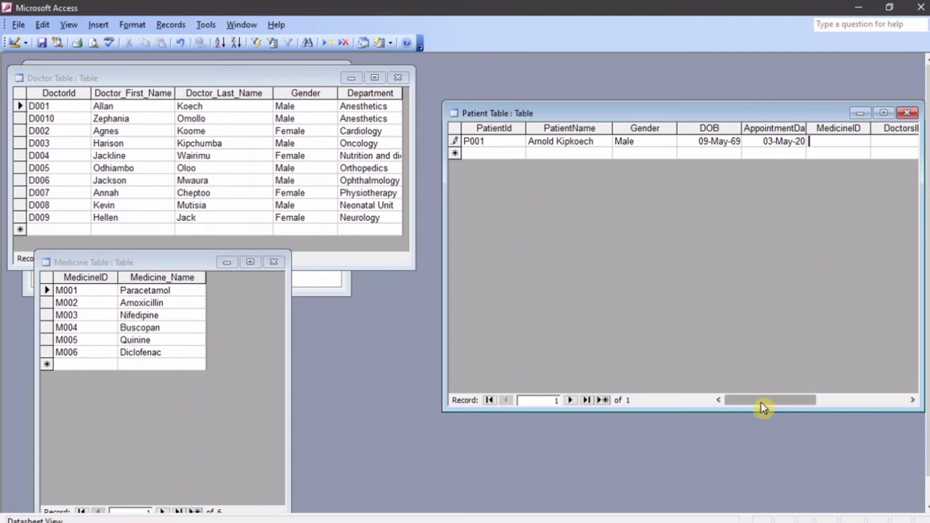
pyautogui.moveTo(760, 402)
pyautogui.mouseDown()
pyautogui.moveTo(781, 406)
pyautogui.moveTo(773, 402)
pyautogui.mouseUp()
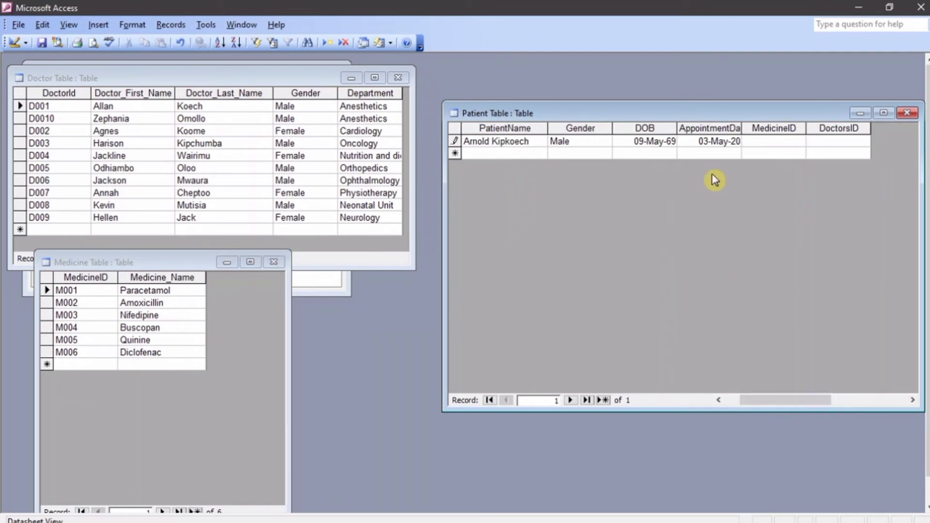
# - Copy M003 from the Medicine Table into the first patient's MedicineID
pyautogui.click(743, 140)
pyautogui.click(84, 316)
pyautogui.click(57, 315)
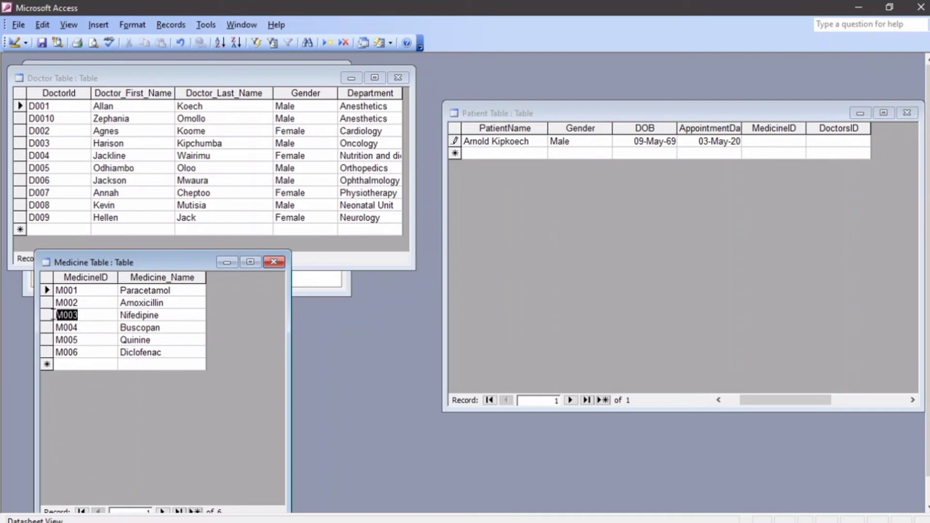
pyautogui.hotkey('ctrl', 'c')
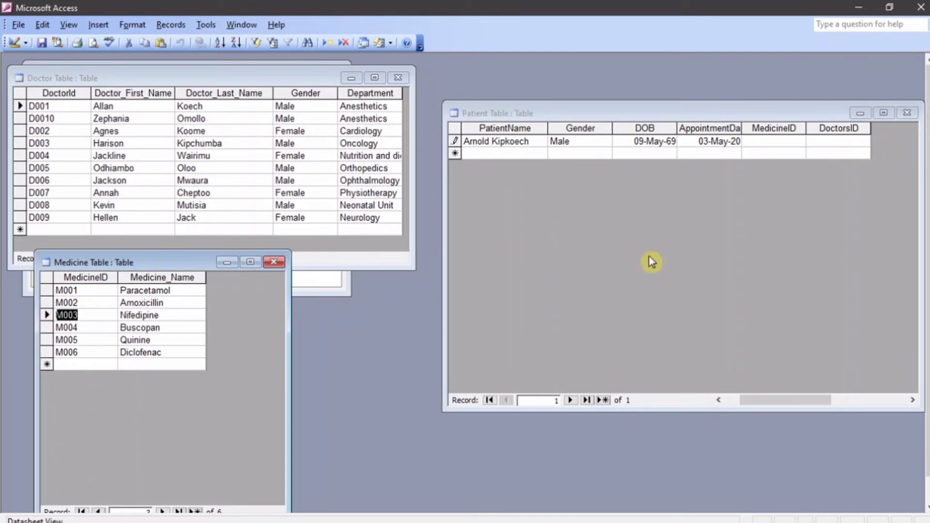
pyautogui.click(754, 141)
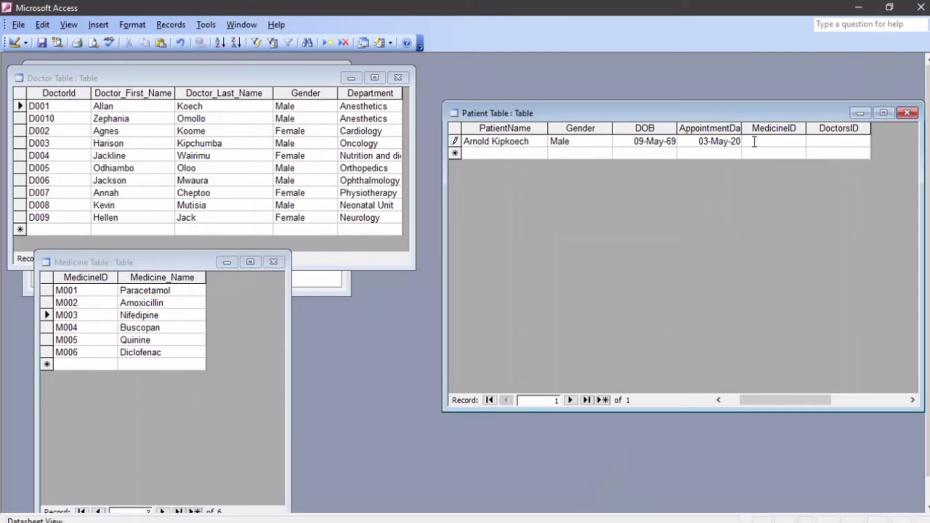
pyautogui.hotkey('ctrl', 'v')
# - Copy D006 from the Doctor Table into the first patient's DoctorsID
pyautogui.click(56, 183)
pyautogui.moveTo(57, 183); pyautogui.dragTo(28, 181)
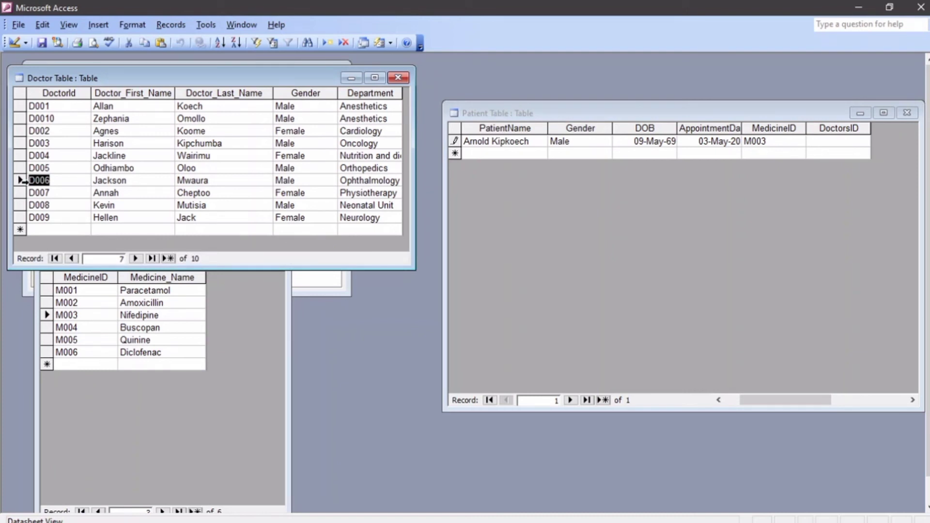
pyautogui.click(839, 139)
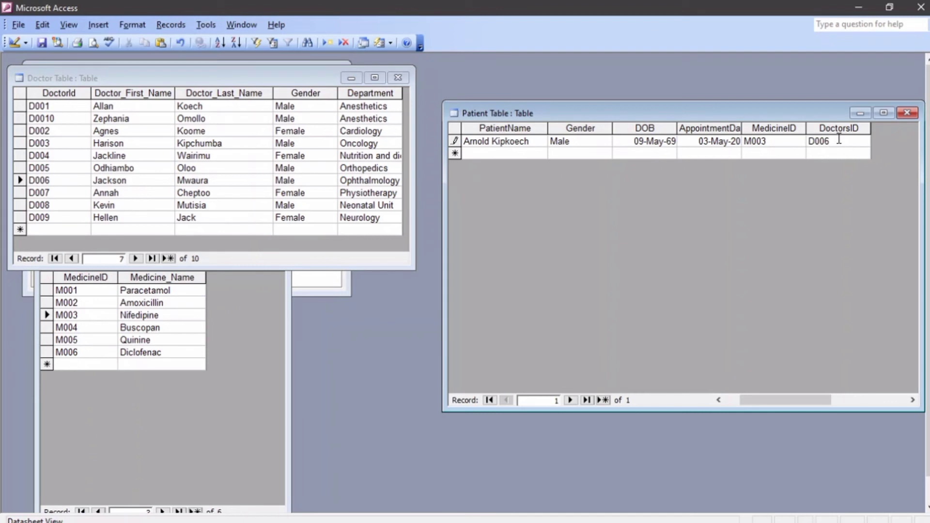
# - Start a second record in the Patient Table and enter the patient's full name
pyautogui.click(534, 154)
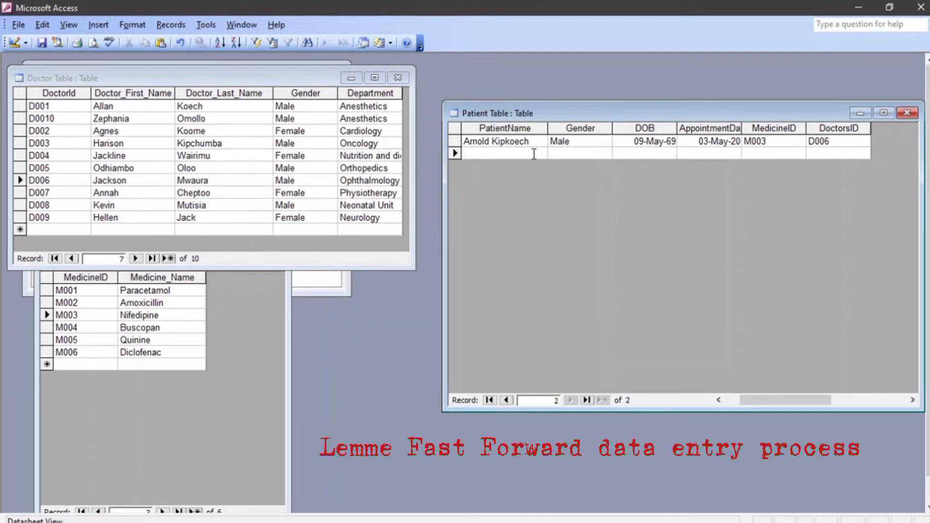
pyautogui.write('Amos')
pyautogui.press('Tab')
pyautogui.write('Wach')
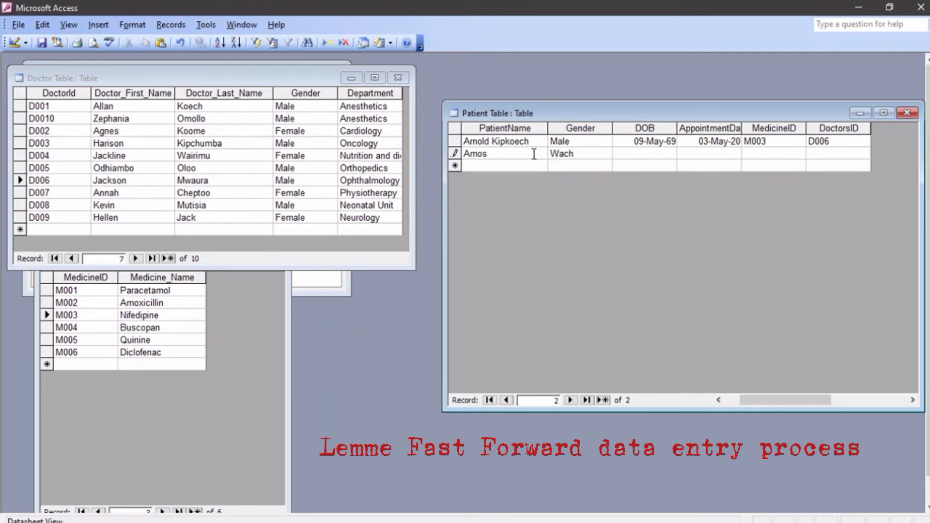
pyautogui.press('BackSpace')
pyautogui.press('BackSpace')
pyautogui.press('BackSpace')
pyautogui.press('BackSpace')
pyautogui.press('Left')
pyautogui.press('Right')
pyautogui.write('Wachira')
pyautogui.press('Tab')
# - Set the second patient's gender to Male, enter the date of birth and set the appointment date to 2-jan-2021
pyautogui.write('Male')
pyautogui.press('Tab')
pyautogui.write('10-')
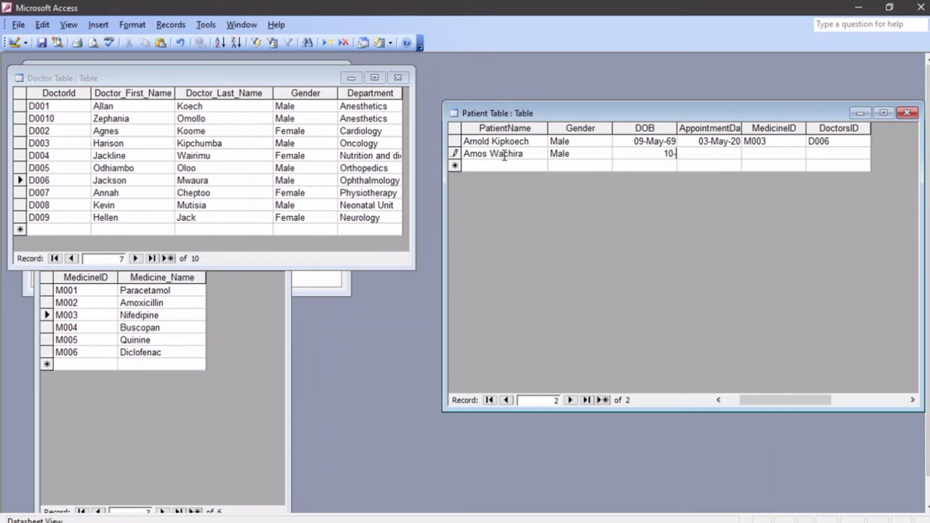
pyautogui.write('june-2000')
pyautogui.press('Tab')
pyautogui.write('2-jan-2021')
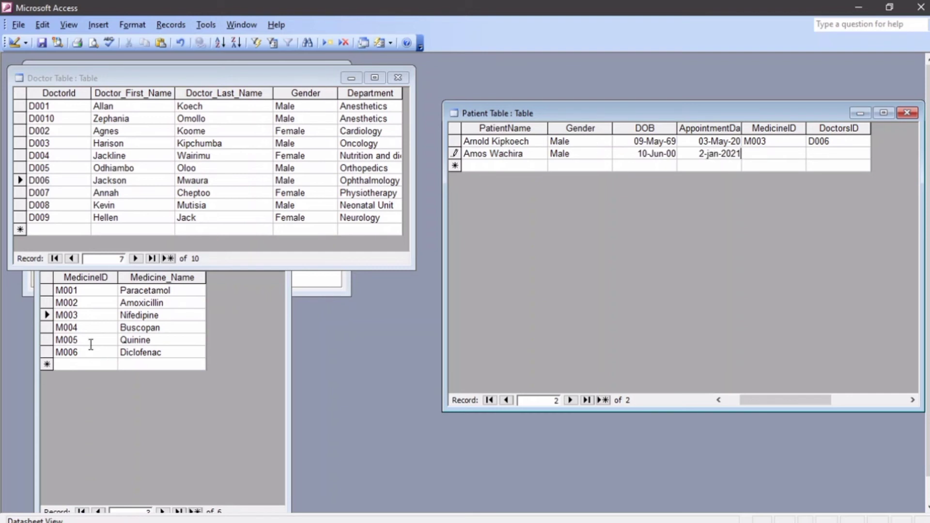
# - Copy M006 from the Medicine Table into the second patient's MedicineID and set DoctorsID to D001
pyautogui.moveTo(80, 353); pyautogui.dragTo(49, 345)
pyautogui.hotkey('ctrl', 'c')
pyautogui.click(759, 153)
pyautogui.hotkey('ctrl', 'v')
pyautogui.click(818, 153)
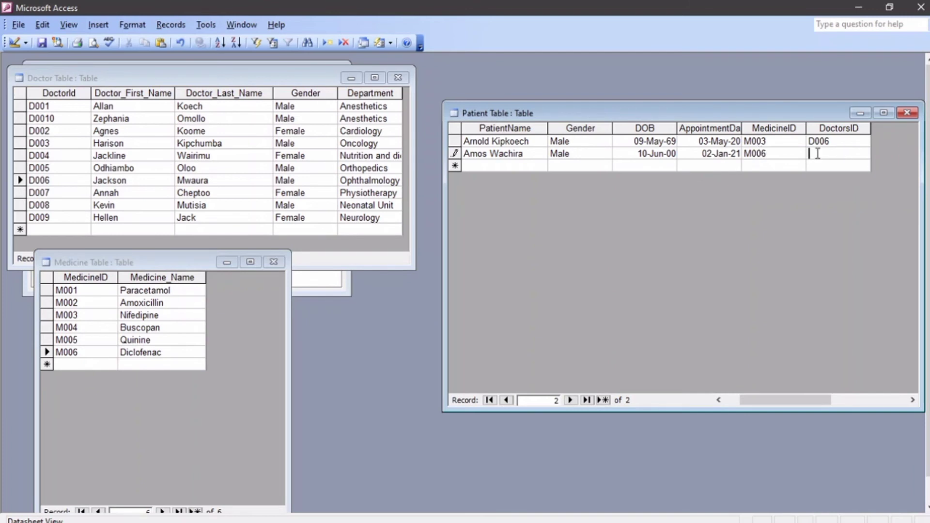
pyautogui.write('D001')
pyautogui.click(504, 164)
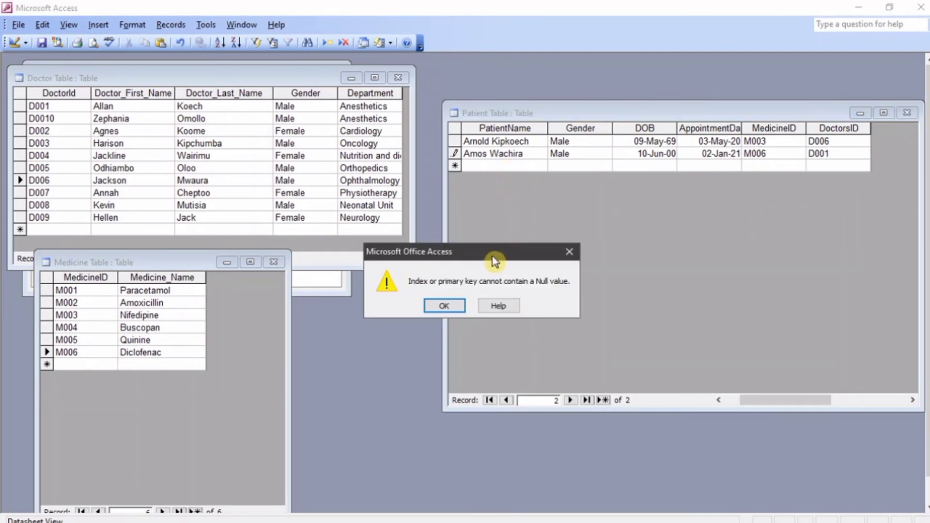
pyautogui.click(457, 305)
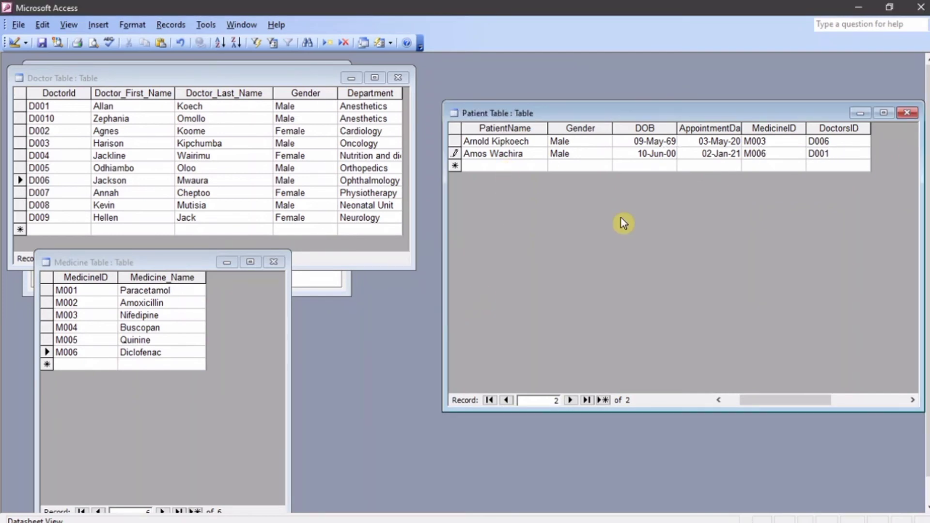
# - Fill in the second patient's missing PatientId with the next ID in sequence and save the record
pyautogui.moveTo(768, 401); pyautogui.dragTo(753, 401)
pyautogui.click(488, 153)
pyautogui.write('P002')
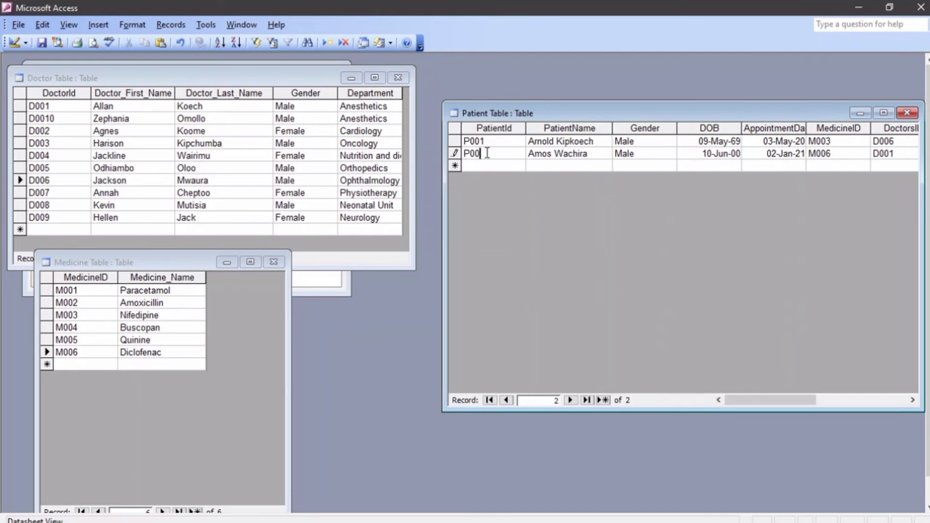
pyautogui.press('Down')
# - Enter the next PatientId in sequence and the patient's full name in the third Patient Table record
pyautogui.write('p00')
pyautogui.press('BackSpace')
pyautogui.press('BackSpace')
pyautogui.press('BackSpace')
pyautogui.write('P003')
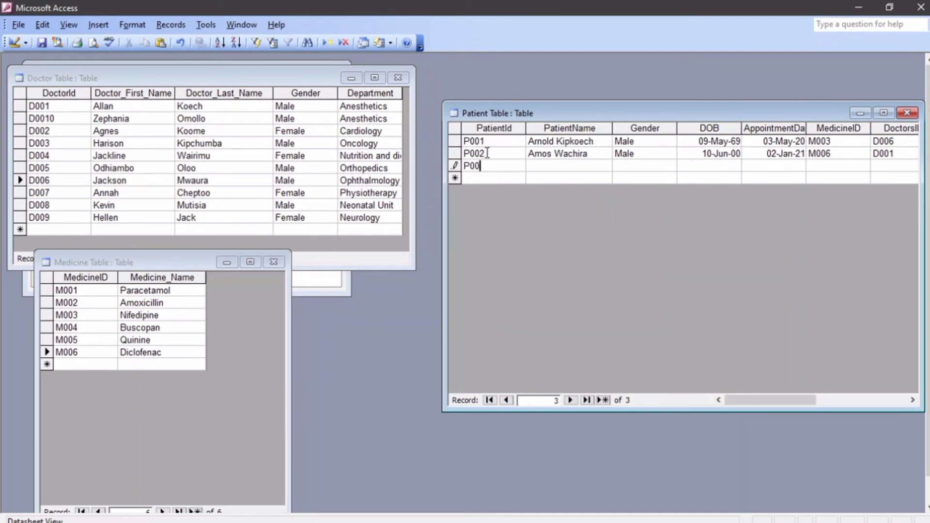
pyautogui.press('Tab')
pyautogui.write('Joyce Kerubo')
pyautogui.press('Tab')
# - Set the third patient's gender to Female, enter the date of birth and set the appointment date to 8-may-21
pyautogui.write('Female')
pyautogui.press('Tab')
pyautogui.write('12-de')
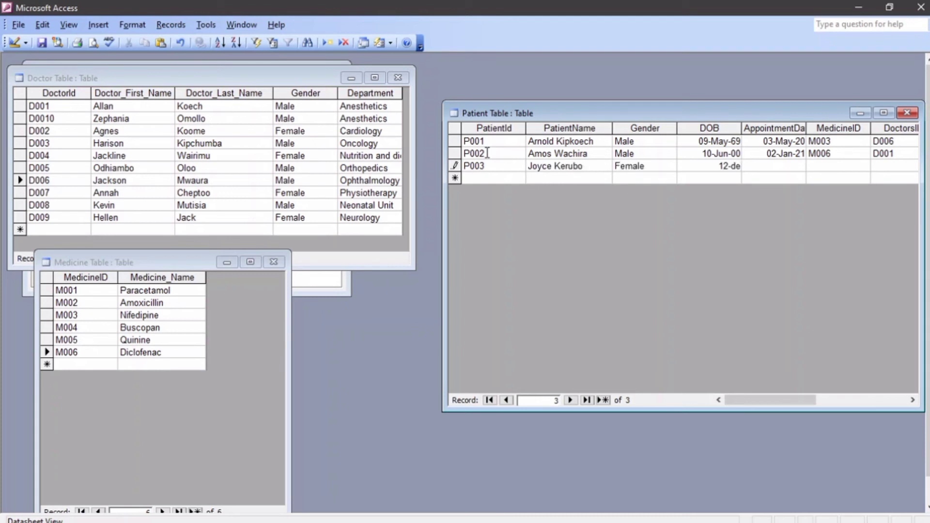
pyautogui.write('c-97')
pyautogui.press('Tab')
pyautogui.write('8-may-21')
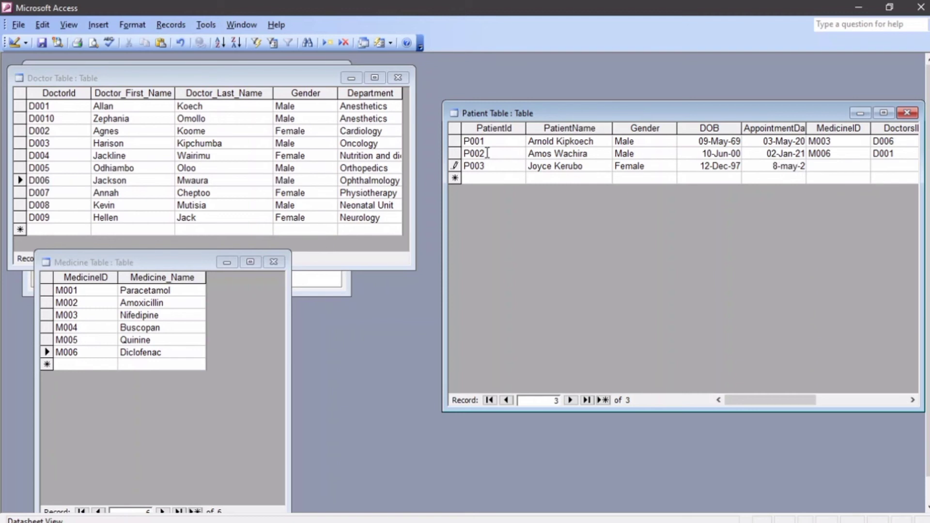
# - Complete the third patient's record with MedicineID M005 and DoctorsID D003
pyautogui.press('Tab')
pyautogui.write('M005')
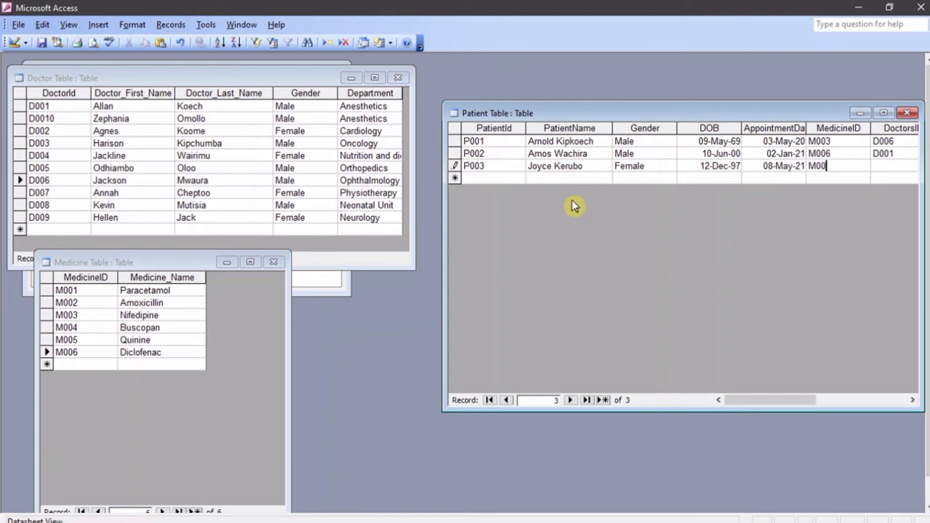
pyautogui.press('Tab')
pyautogui.write('d003')
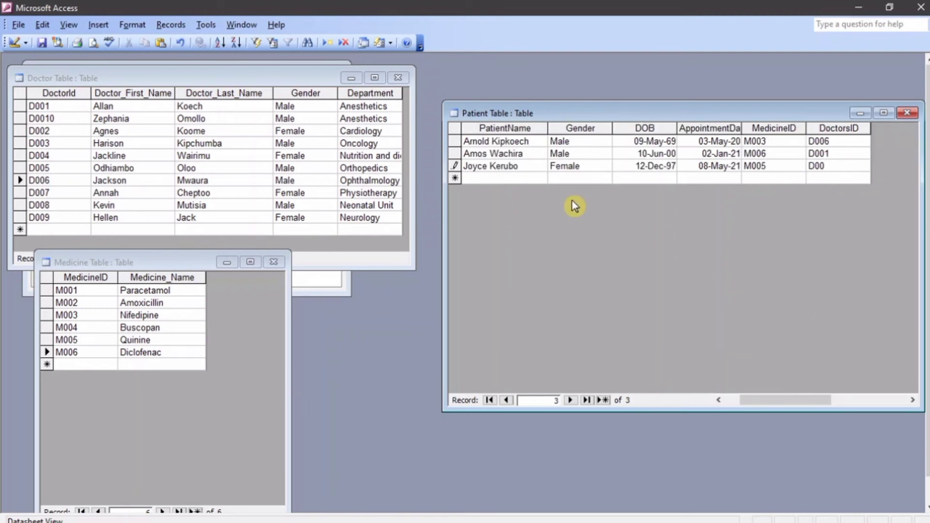
pyautogui.press('Tab')
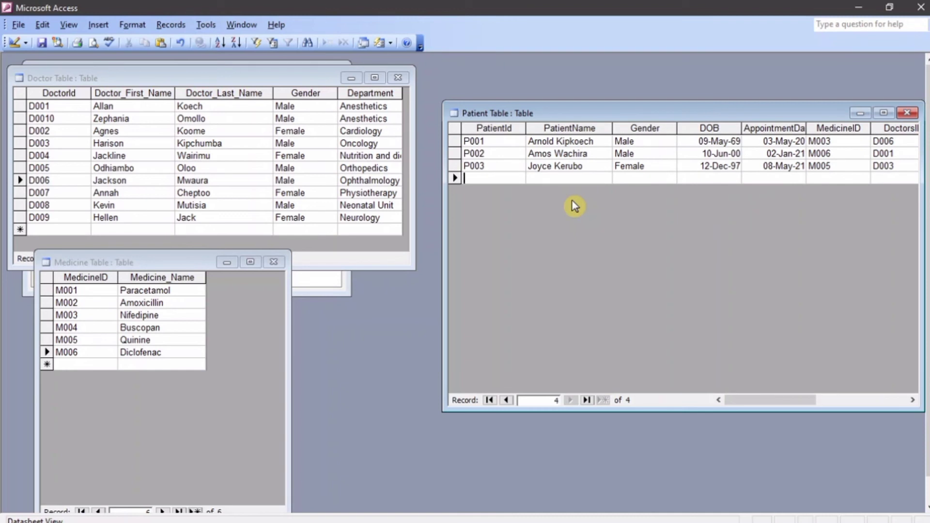
# - Enter the next PatientId in sequence and the patient's full name in the fourth Patient Table record
pyautogui.write('P004')
pyautogui.press('Tab')
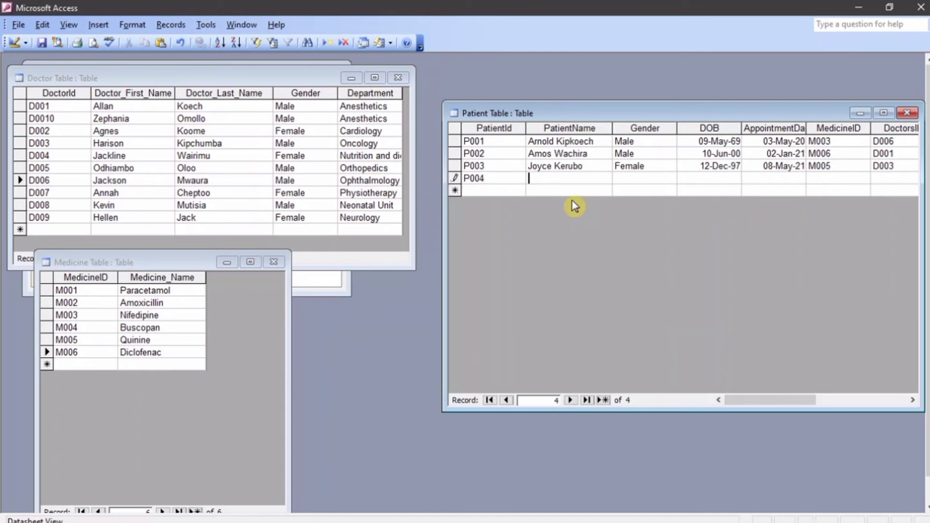
pyautogui.write('Florence Wawuda')
pyautogui.press('Tab')
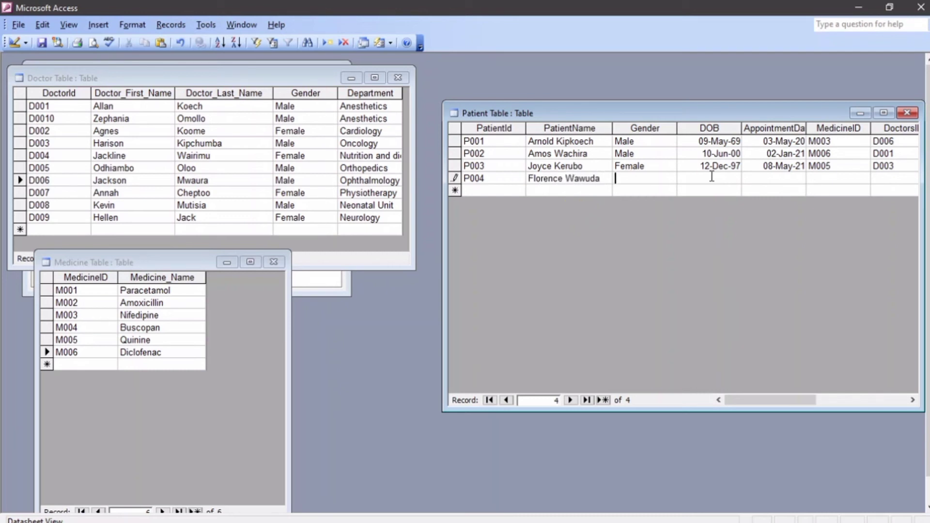
# - Set the fourth patient's gender to Female, enter the date of birth and set the appointment date to 21-jan-2020
pyautogui.write('Female')
pyautogui.press('Tab')
pyautogui.write('14-may-2003')
pyautogui.press('Tab')
pyautogui.write('21-jan-2020')
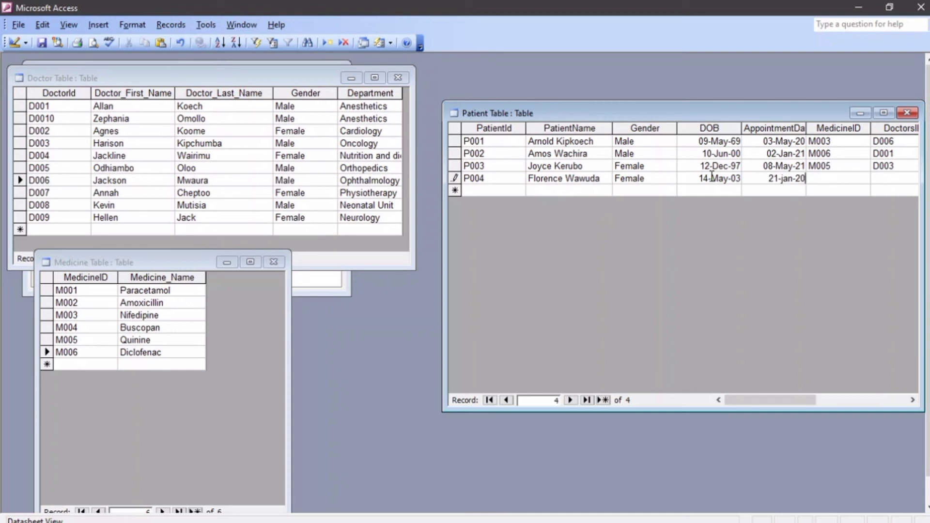
# - Complete the fourth patient's record with MedicineID M006 and DoctorsID D007
pyautogui.press('Tab')
pyautogui.write('M006')
pyautogui.press('Tab')
pyautogui.write('D0')
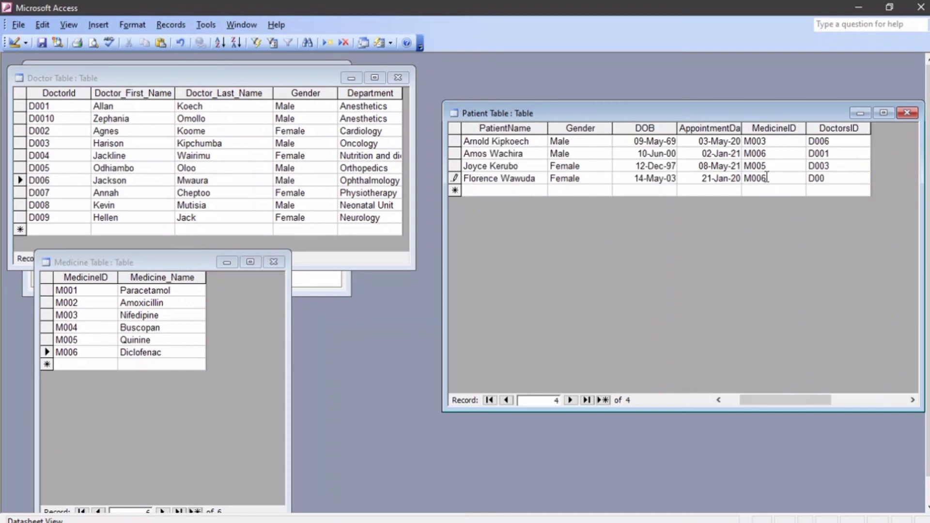
pyautogui.write('07')
pyautogui.press('Tab')
# - Enter the next PatientId in sequence and the patient's full name in the fifth Patient Table record
pyautogui.write('P00')
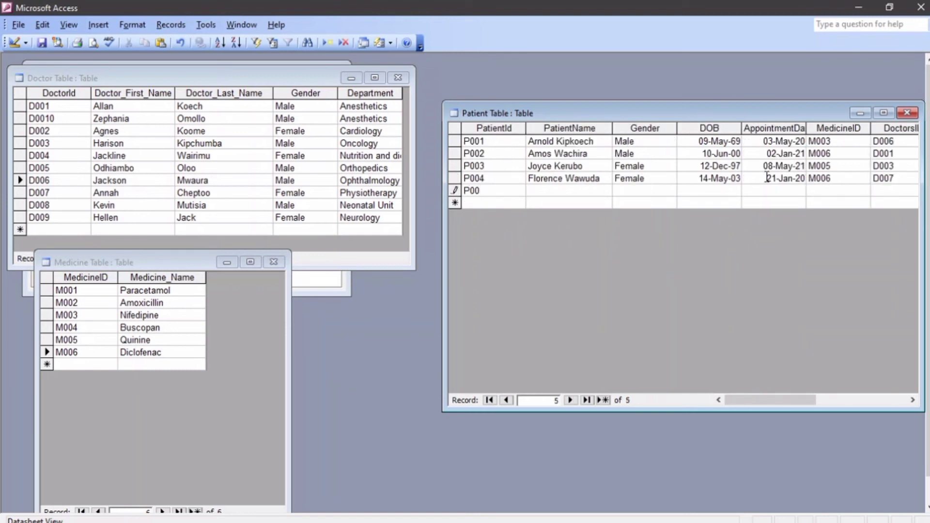
pyautogui.write('Agnes Naserian')
pyautogui.press('Tab')
# - Set the fifth patient's gender to Female, enter the date of birth and set the appointment date to 20-apr-21
pyautogui.write('Femal')
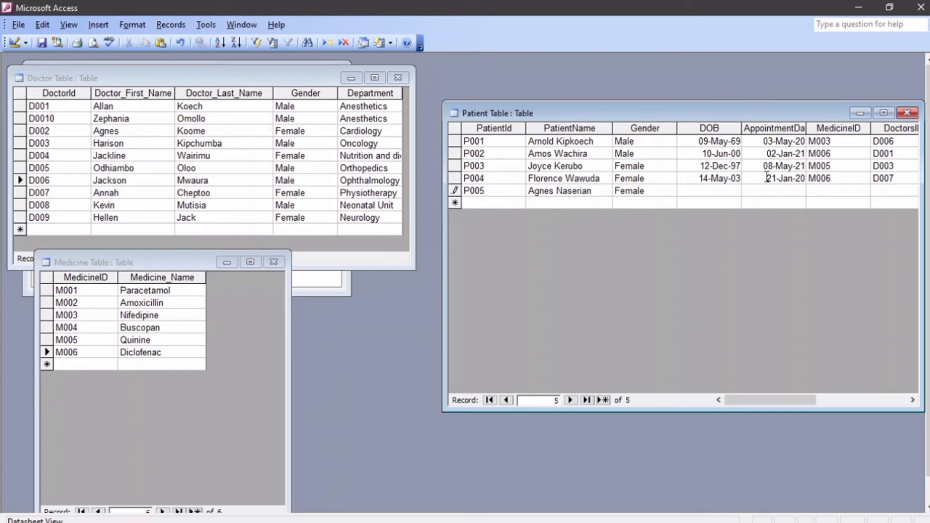
pyautogui.write('16')
pyautogui.write('-Sep-80')
pyautogui.press('Tab')
pyautogui.write('20-apr-21')
# - Complete the fifth patient's record with MedicineID M001 and DoctorsID D009
pyautogui.press('Tab')
pyautogui.write('M001')
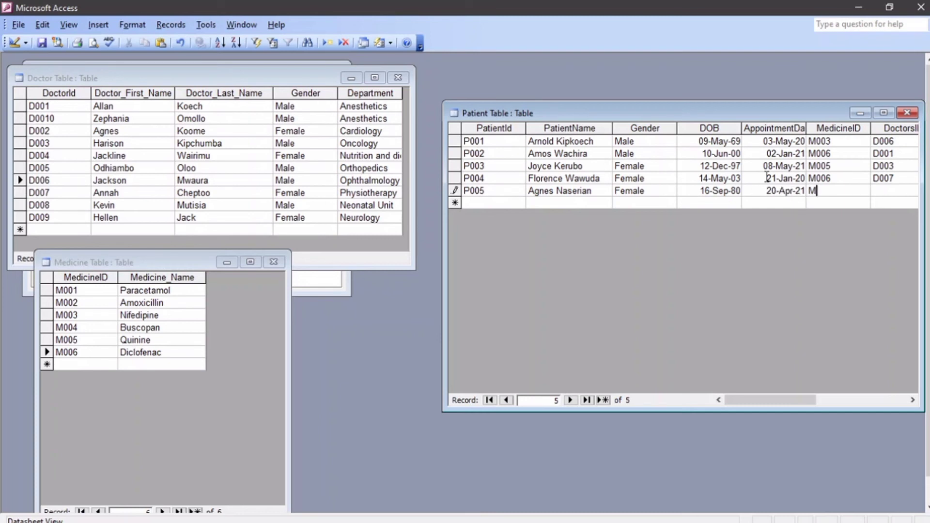
pyautogui.press('Tab')
pyautogui.write('D')
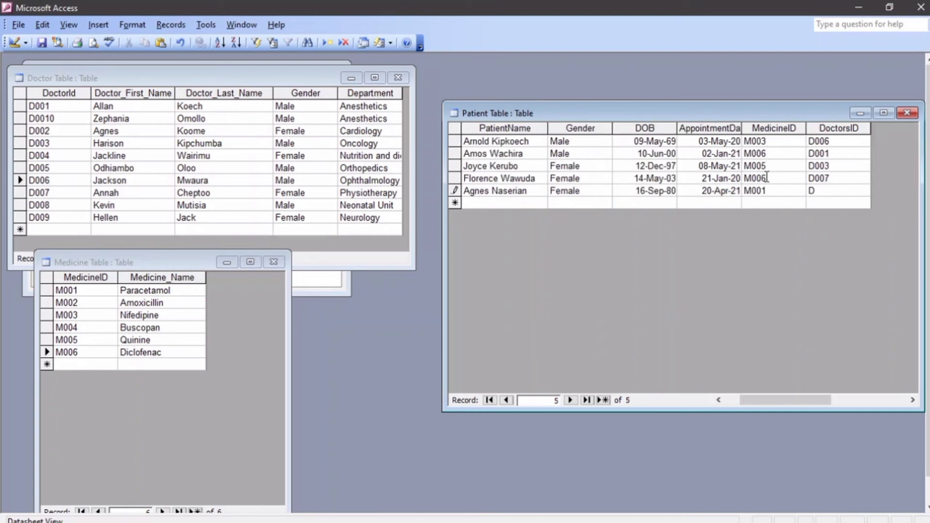
pyautogui.write('009')
pyautogui.press('Tab')
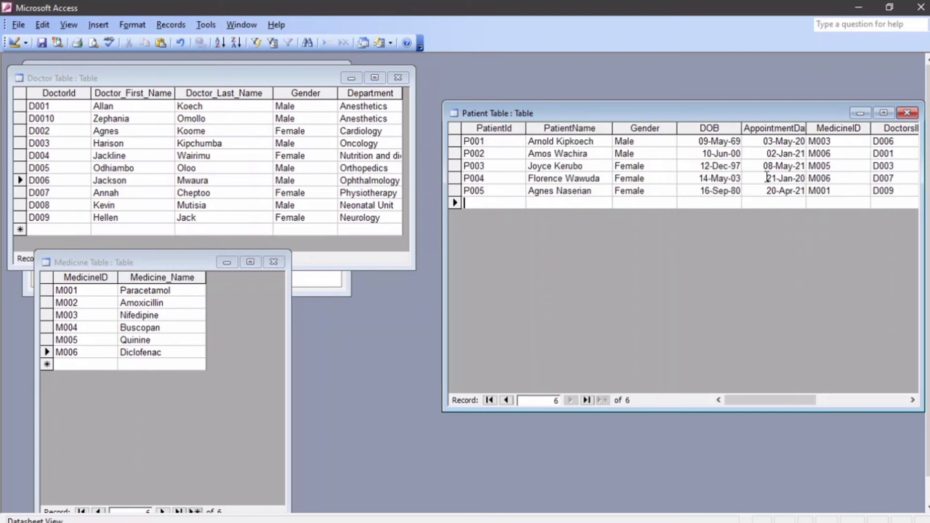
# - Enter the next PatientId in sequence and the patient's full name in the sixth Patient Table record
pyautogui.write('P006')
pyautogui.press('Tab')
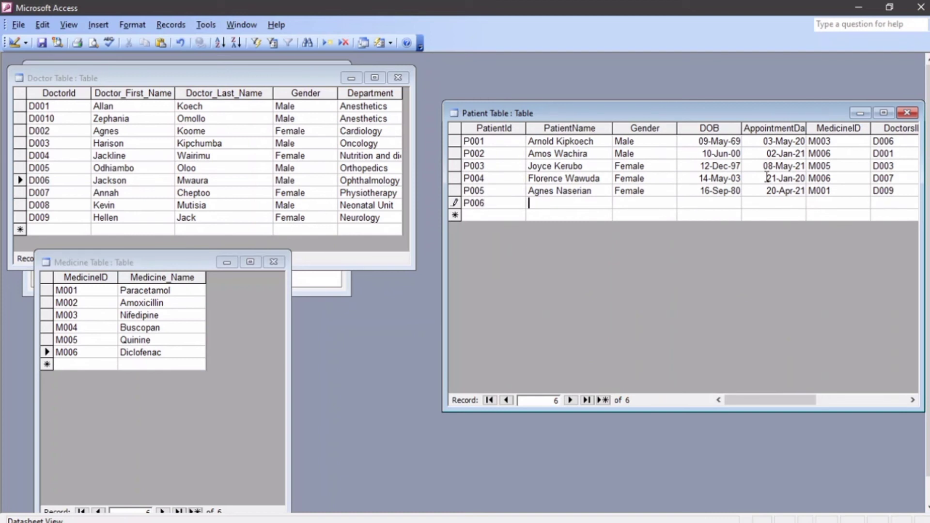
pyautogui.write('Makena Josphine')
pyautogui.press('Tab')
# - Set the sixth patient's gender to Female, enter the date of birth and set the appointment date to 21-jan-21
pyautogui.write('Female7-june-2')
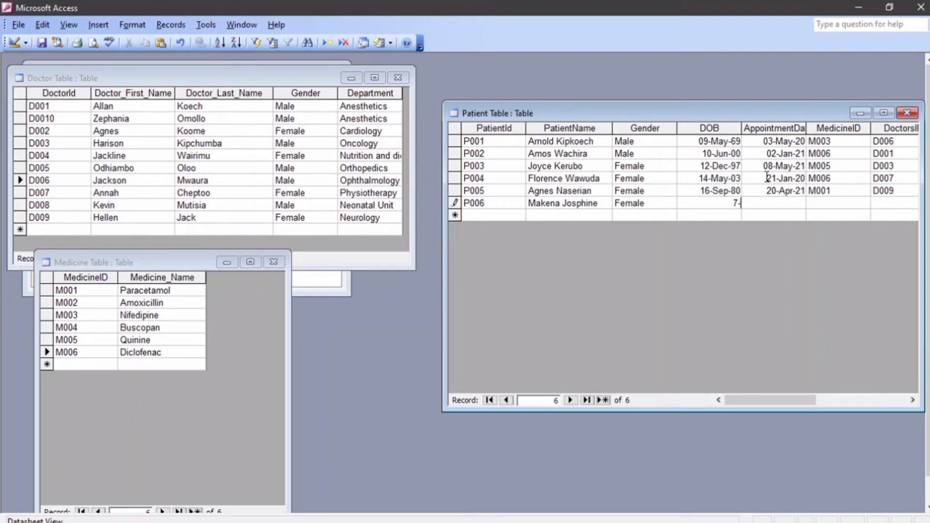
pyautogui.press('Tab')
pyautogui.write('21-jan-')
pyautogui.write('21')
# - Complete the sixth patient's record with MedicineID M004 and DoctorsID D005
pyautogui.press('Tab')
pyautogui.write('M00')
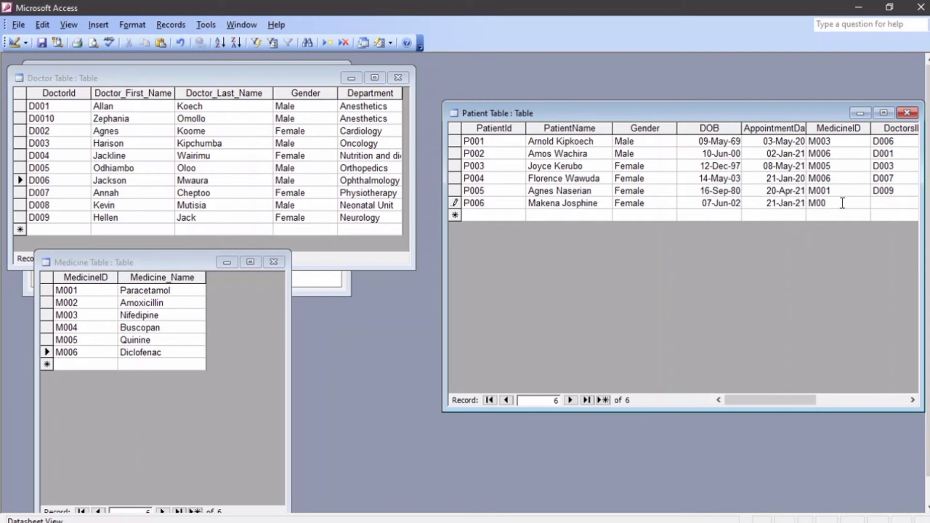
pyautogui.write('4')
pyautogui.press('Tab')
pyautogui.write('D005')
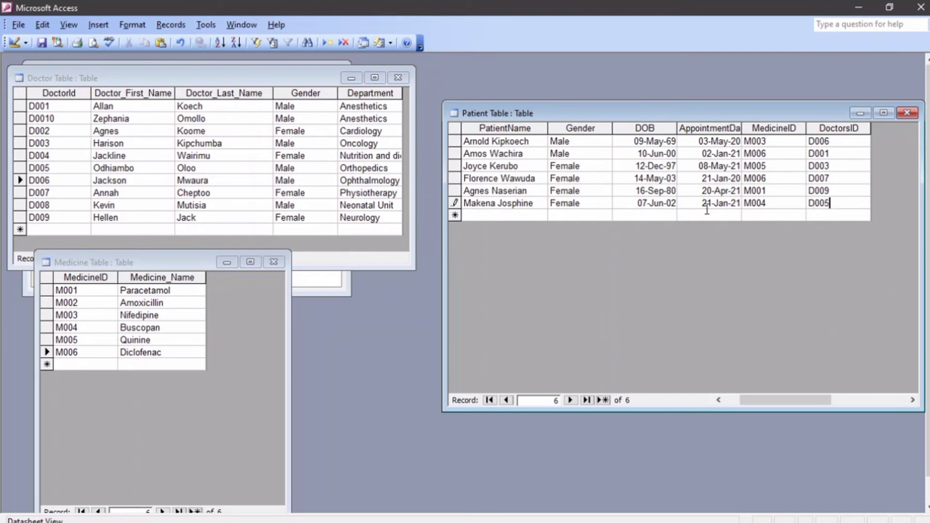
# - Enter the patient's full name and the next PatientId in sequence in the seventh Patient Table record
pyautogui.click(519, 215)
pyautogui.write('Peter')
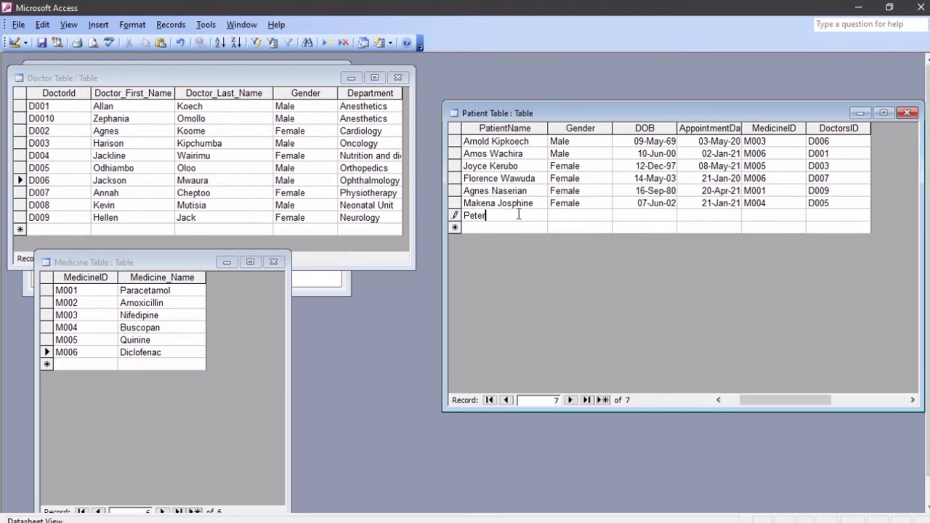
pyautogui.moveTo(775, 400); pyautogui.dragTo(756, 400)
pyautogui.click(479, 219)
pyautogui.write('P007')
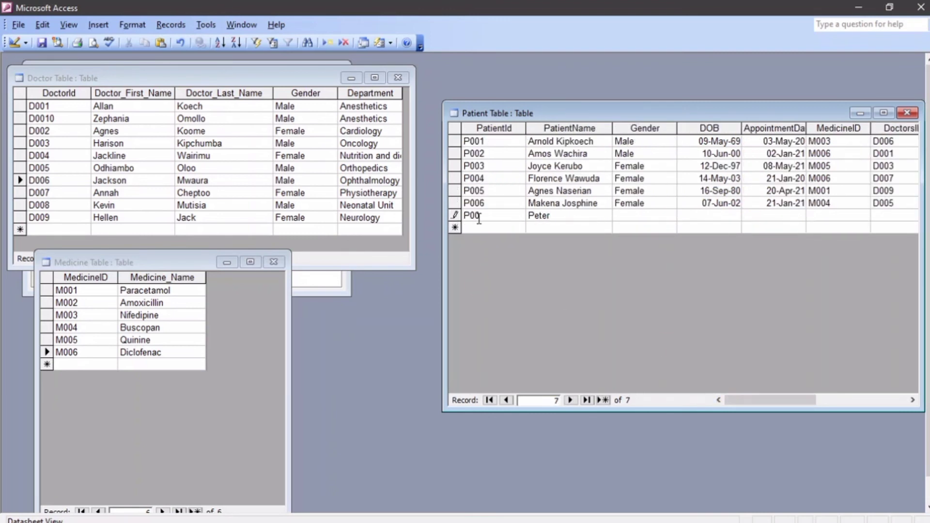
pyautogui.click(561, 218)
pyautogui.write('Njuguna')
pyautogui.press('Tab')
# - Set the seventh patient's gender to Male and enter the date of birth
pyautogui.write('Make')
pyautogui.press('Tab')
pyautogui.click(635, 218)
pyautogui.press('BackSpace')
pyautogui.press('BackSpace')
pyautogui.write('le')
pyautogui.click(695, 214)
pyautogui.write('12')
pyautogui.press('BackSpace')
pyautogui.write('3-Dec-89')
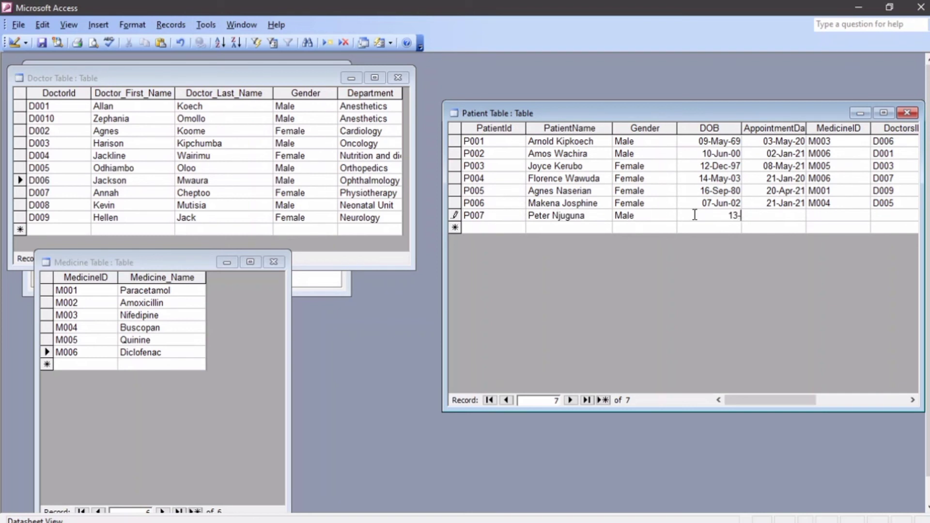
# - Complete the seventh patient's record with appointment date 7-May-2020, MedicineID M001 and DoctorsID D001
pyautogui.press('Tab')
pyautogui.write('7-May-2020')
pyautogui.press('Tab')
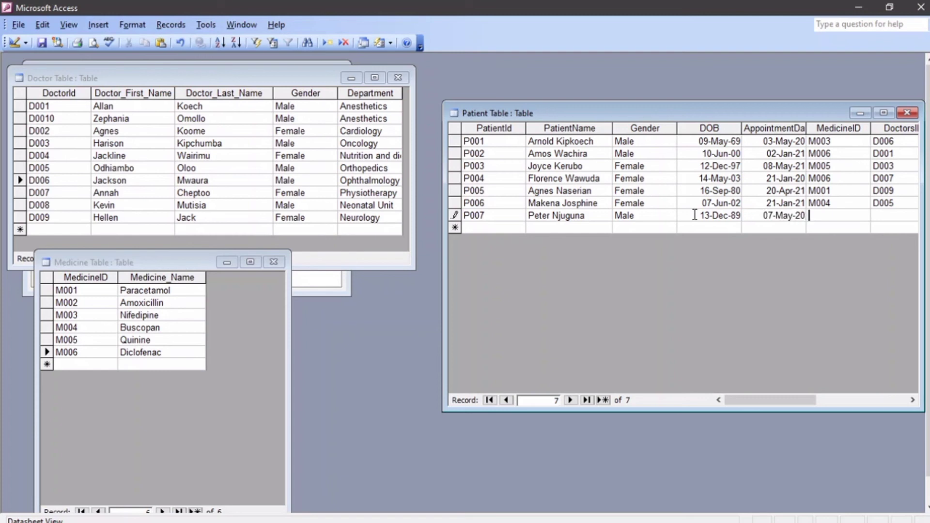
pyautogui.write('M001')
pyautogui.press('Tab')
pyautogui.write('D001')
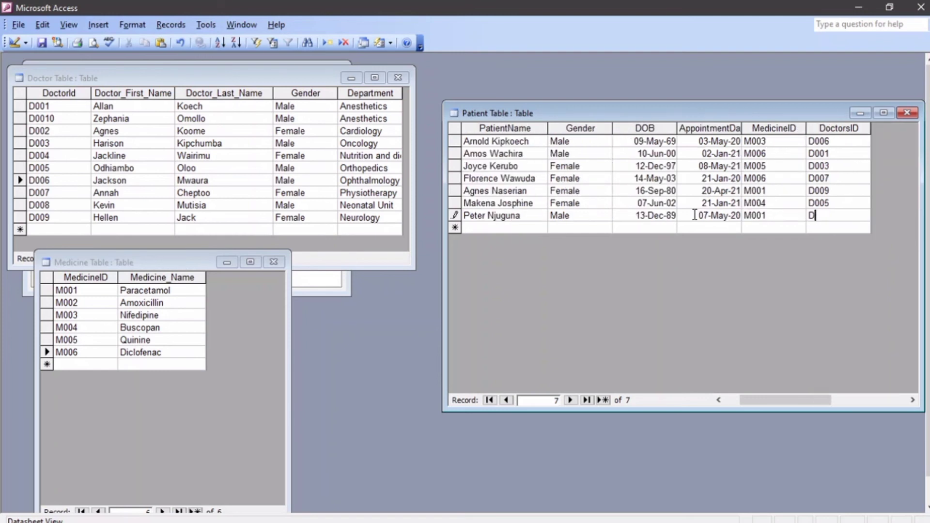
pyautogui.press('Tab')
# - Start the eighth Patient Table record with the next PatientId, the patient's full name, gender Female and the date of birth
pyautogui.write('P008')
pyautogui.press('Tab')
pyautogui.write('Han')
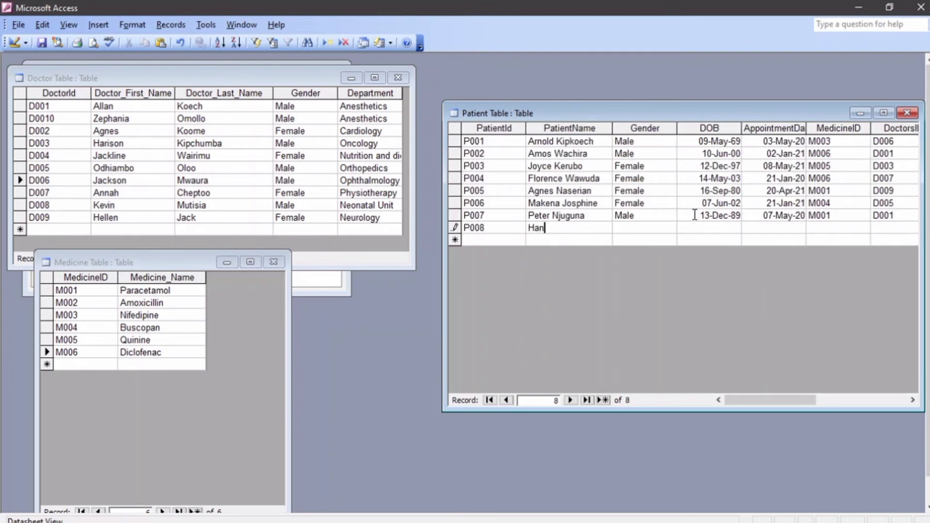
pyautogui.write('nah Makena')
pyautogui.press('Tab')
pyautogui.write('Female')
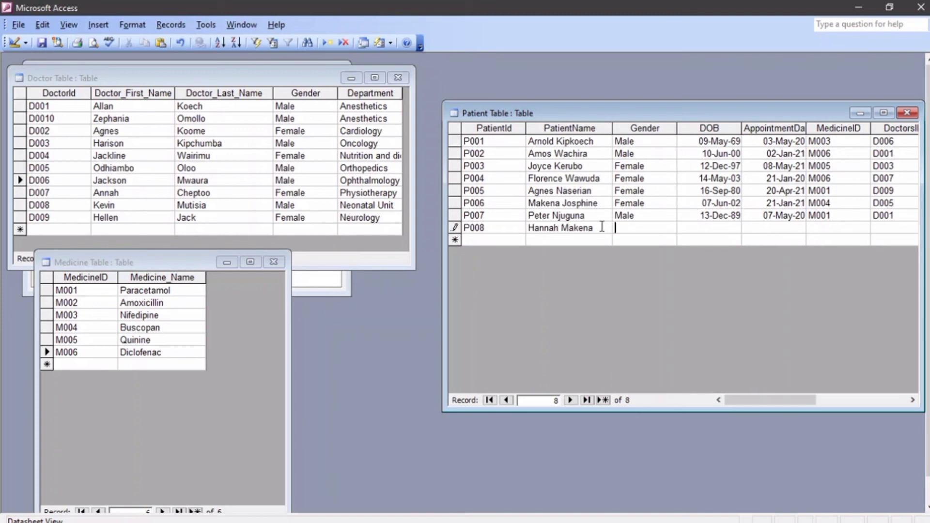
pyautogui.write('7-Feb-90')
pyautogui.press('Tab')
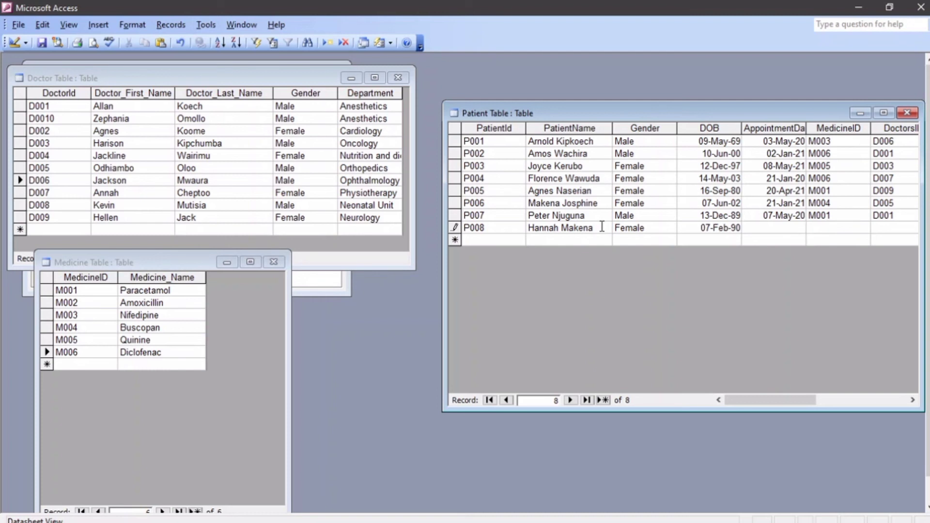
# - Complete the eighth patient's record with appointment date 6-Oct-20, MedicineID M002 and DoctorsID D008
pyautogui.write('6-Oct-20')
pyautogui.press('Tab')
pyautogui.write('M002')
pyautogui.press('Tab')
pyautogui.write('D')
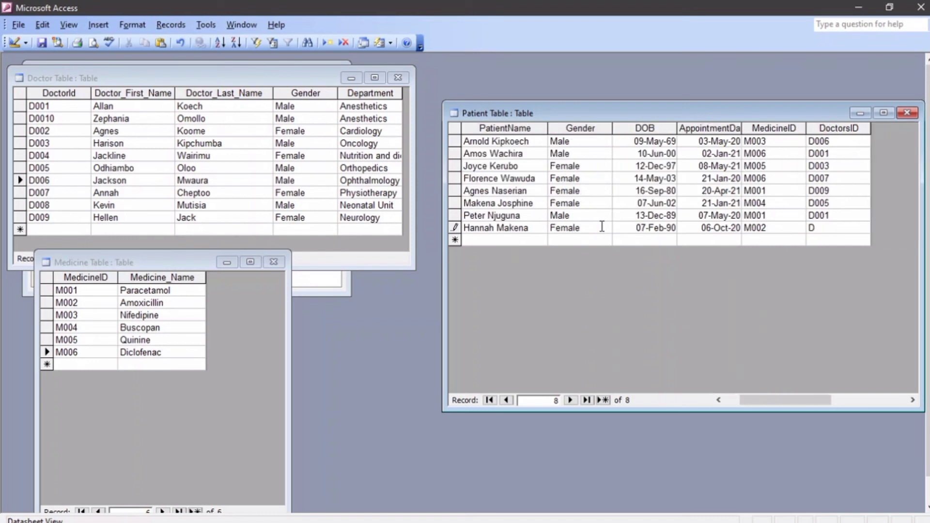
pyautogui.write('008')
pyautogui.press('Tab')
# - Start the ninth Patient Table record with the next PatientId, the patient's full name, gender Female and the date of birth
pyautogui.write('P009')
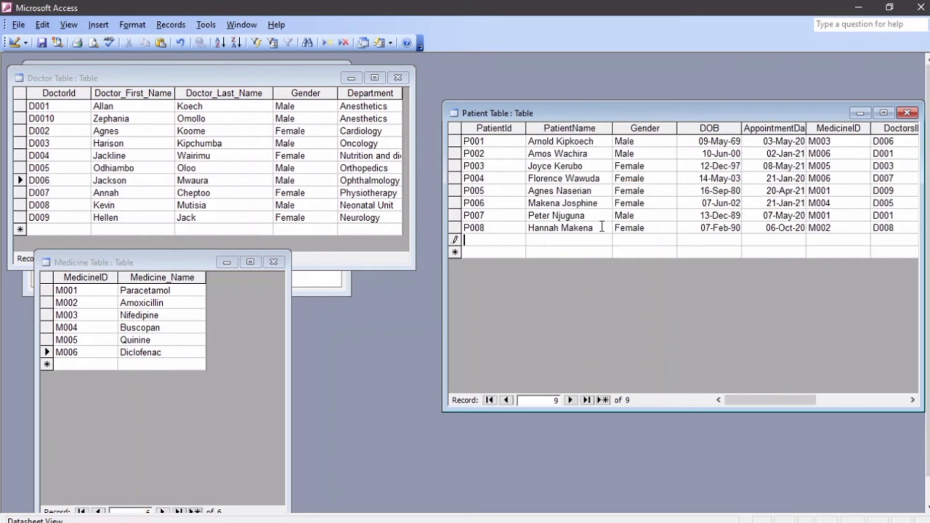
pyautogui.press('Tab')
pyautogui.write('Purity Chepkirui')
pyautogui.press('Tab')
pyautogui.write('Female')
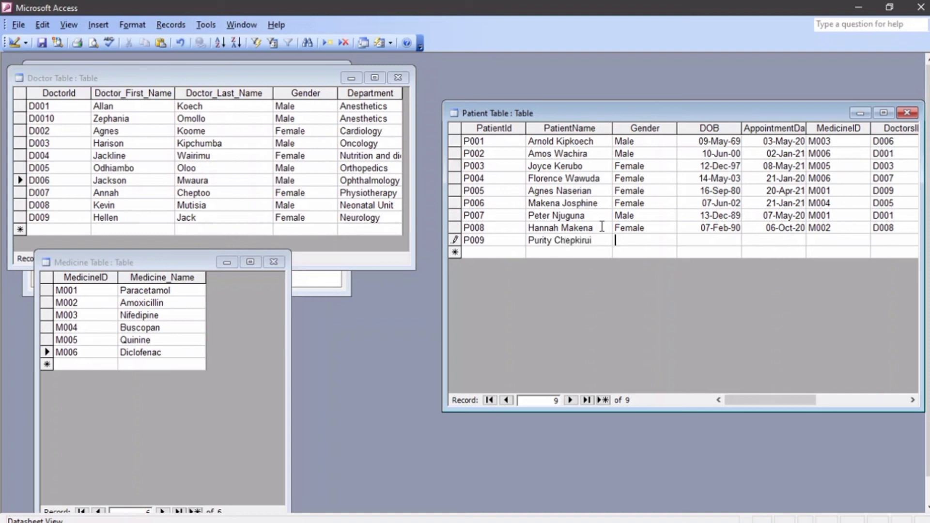
pyautogui.write('09-Jun-78')
pyautogui.press('Tab')
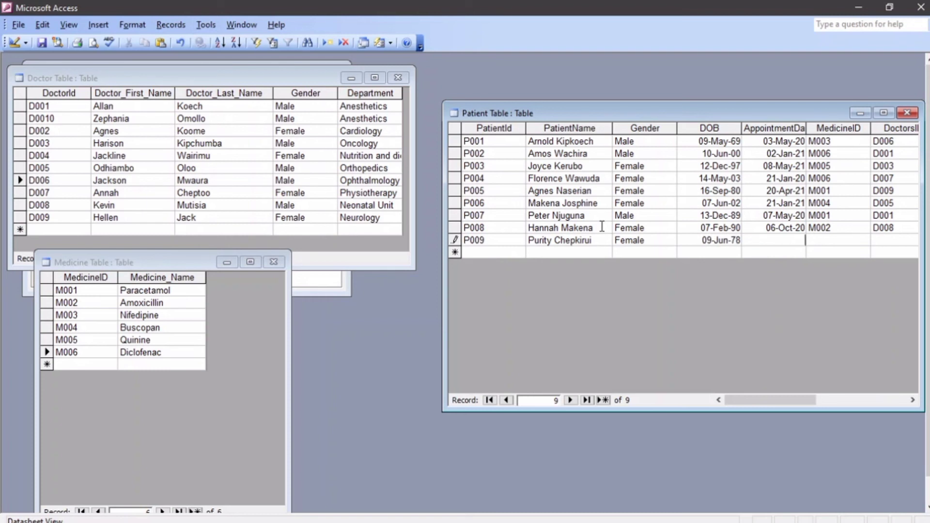
# - Complete the ninth patient's record with appointment date 20-Dec-20, MedicineID M004 and DoctorsID D0010
pyautogui.write('20-dec-20')
pyautogui.press('Tab')
pyautogui.write('M00')
pyautogui.press('Tab')
pyautogui.write('D0')
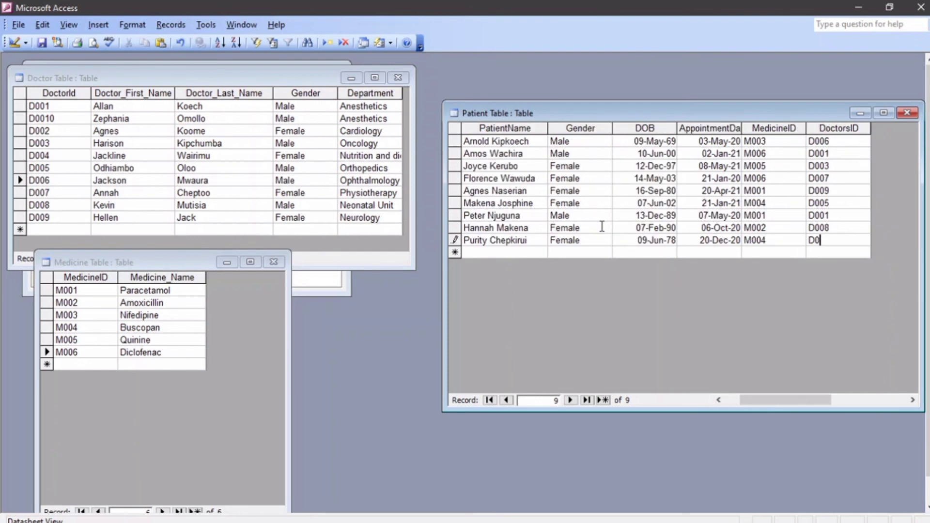
pyautogui.write('010')
pyautogui.press('Tab')
# - Start the tenth Patient Table record with the next PatientId, the patient's full name, gender Female and the date of birth
pyautogui.write('P00')
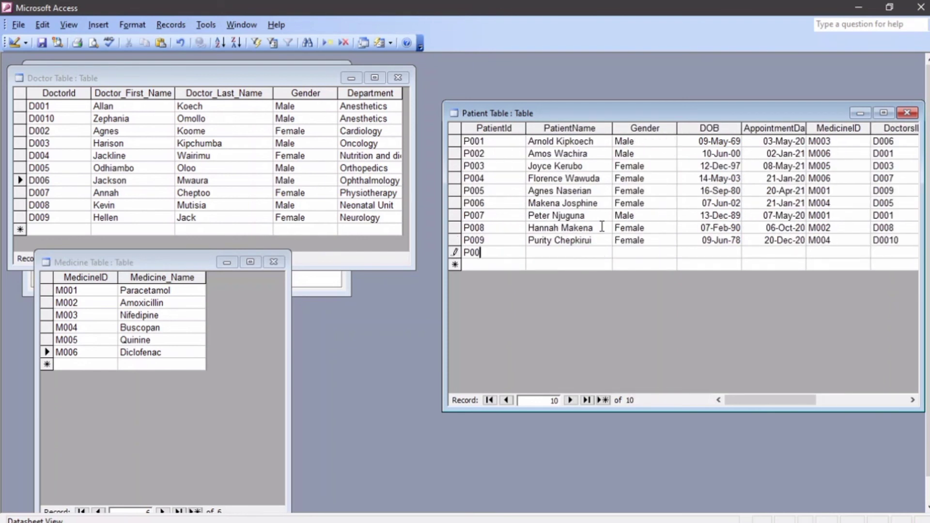
pyautogui.write('10Nyawera Ann')
pyautogui.press('Tab')
pyautogui.write('Female')
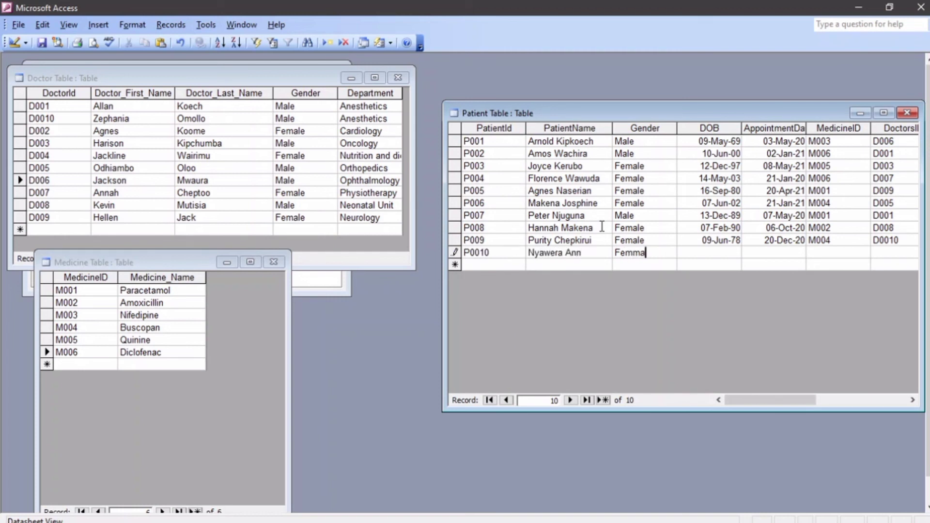
pyautogui.press('Tab')
pyautogui.write('21-jan-2020')
pyautogui.press('Tab')
# - Complete the tenth patient's record with appointment date 7-7-21, MedicineID M003 and DoctorsID D001
pyautogui.write('7-7-21')
pyautogui.press('Tab')
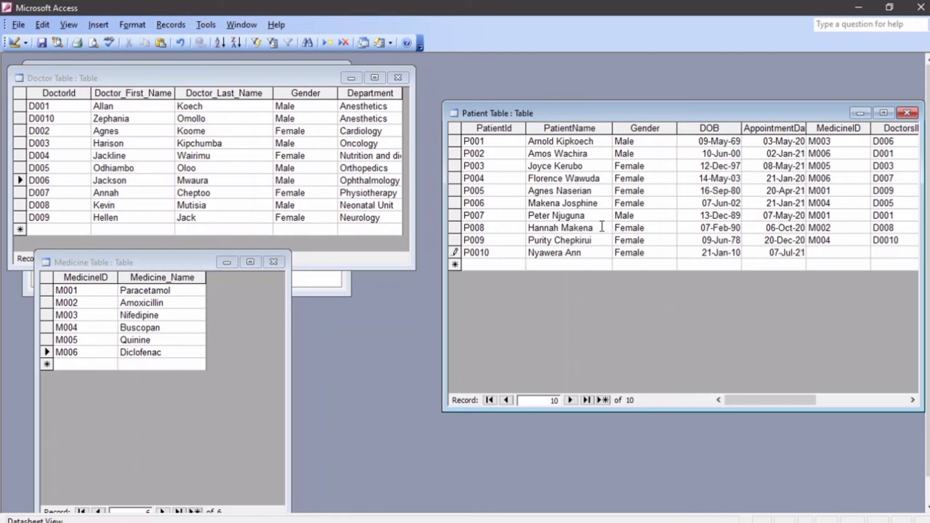
pyautogui.write('M003')
pyautogui.press('Tab')
pyautogui.write('D001')
pyautogui.press('Tab')
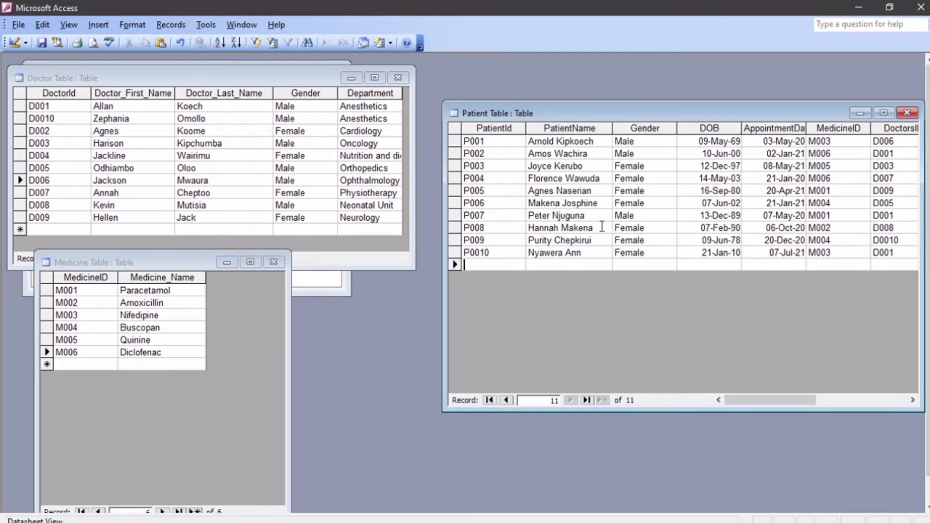
# - Start the eleventh Patient Table record with the next PatientId, the patient's full name, gender Male and the date of birth
pyautogui.write('P0011')
pyautogui.press('Tab')
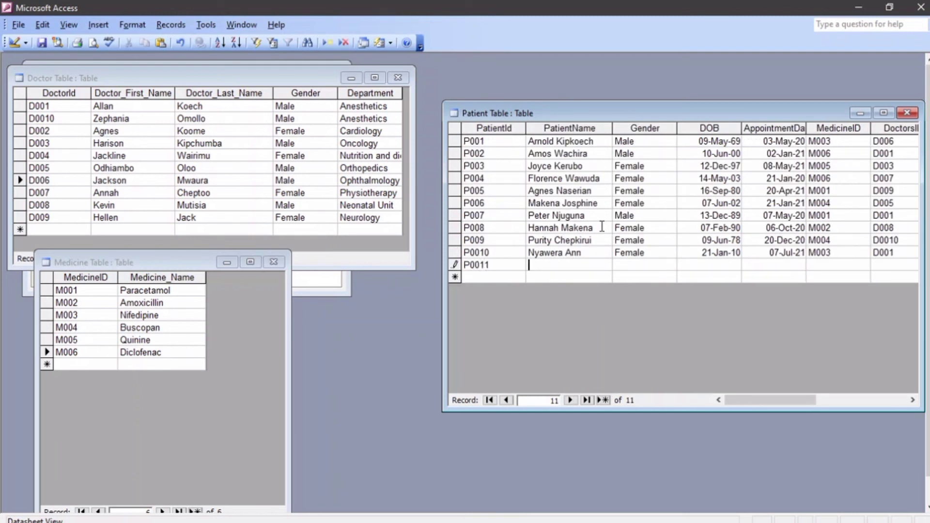
pyautogui.write('John Kariuki')
pyautogui.press('Tab')
pyautogui.write('Male')
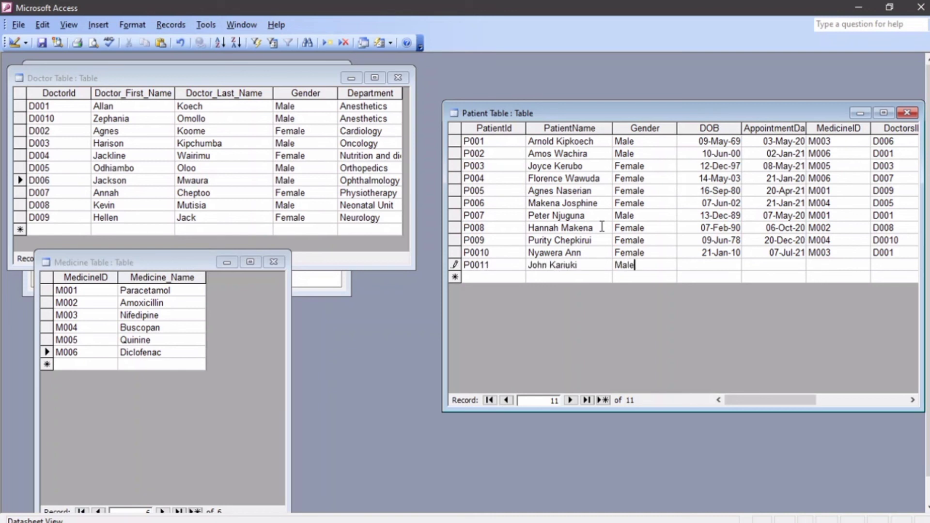
pyautogui.write('5-5-89')
pyautogui.press('Tab')
# - Complete the eleventh patient's record with appointment date 8-9-20, MedicineID M005 and DoctorsID D005
pyautogui.write('8-9-20')
pyautogui.press('Tab')
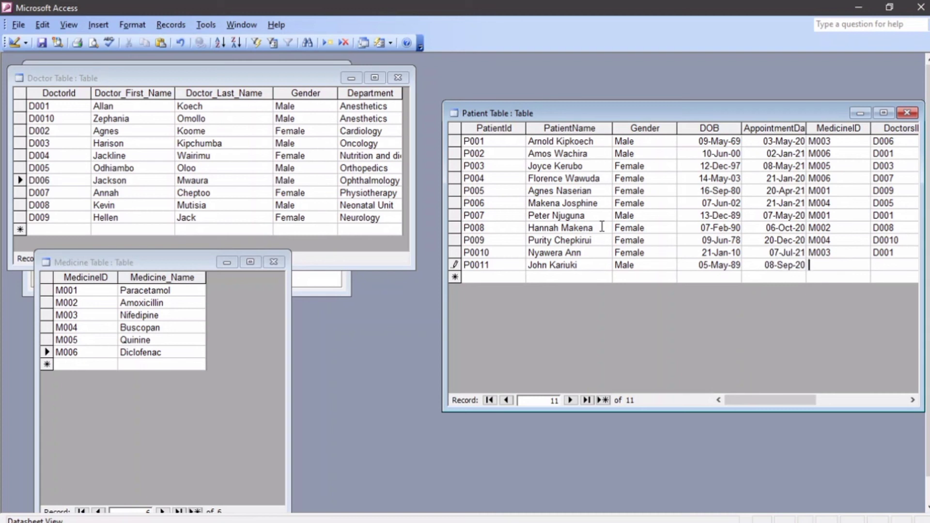
pyautogui.write('M005')
pyautogui.press('Tab')
pyautogui.write('D00')
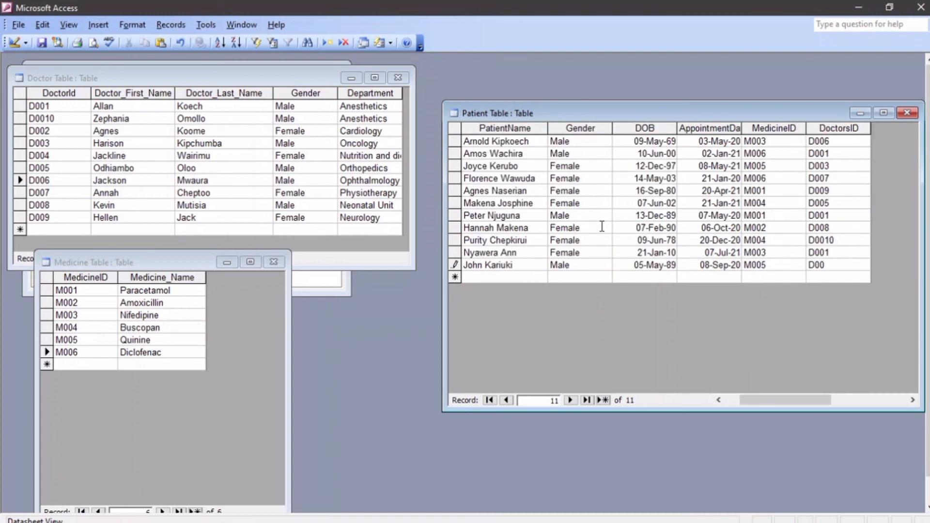
pyautogui.write('5')
pyautogui.press('Tab')
# - Start the twelfth Patient Table record with the next PatientId, the patient's full name, gender Male and the date of birth
pyautogui.write('P0012')
pyautogui.press('Tab')
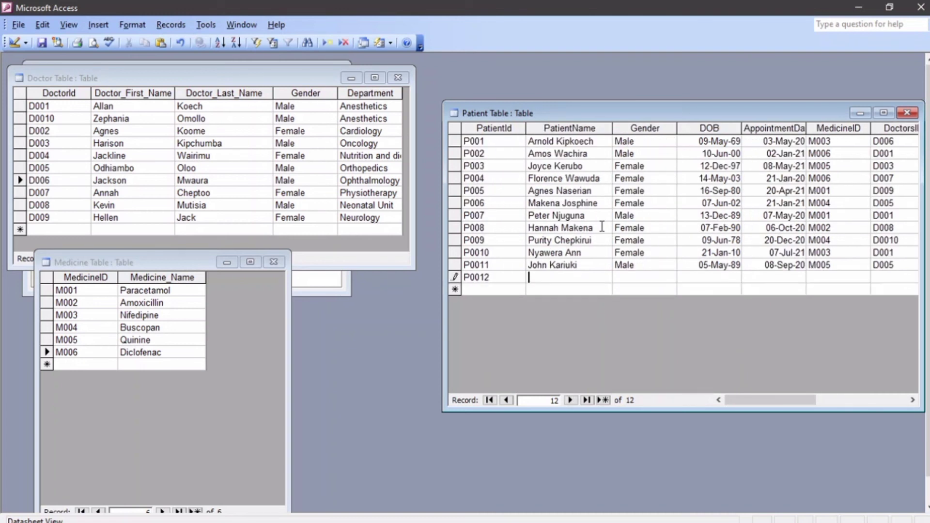
pyautogui.write('Thomas Koech')
pyautogui.press('Tab')
pyautogui.write('Male')
pyautogui.press('Tab')
pyautogui.write('9-10-2020')
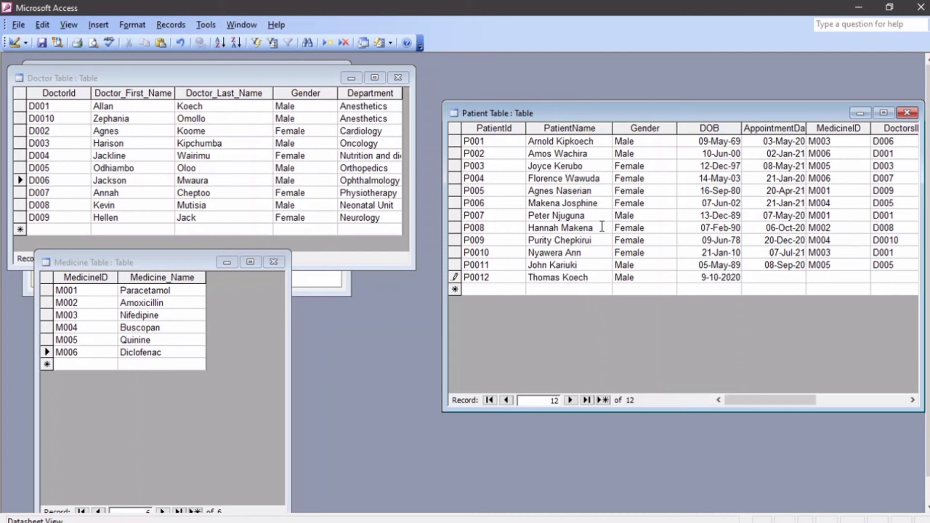
pyautogui.press('Tab')
# - Complete the twelfth patient's record with appointment date 9-11-2020, MedicineID M002 and DoctorsID D009
pyautogui.write('9-11-2020')
pyautogui.press('Tab')
pyautogui.write('M002')
pyautogui.press('Tab')
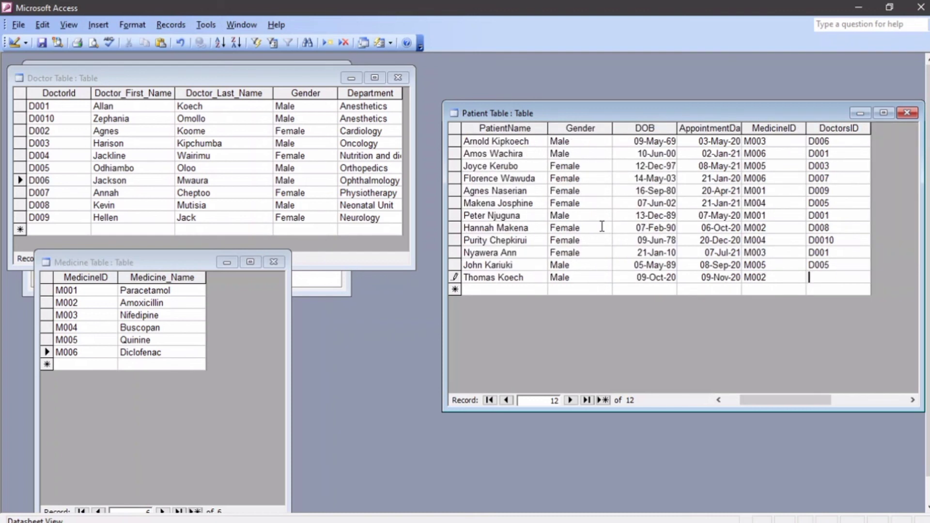
pyautogui.write('D009')
pyautogui.press('Tab')
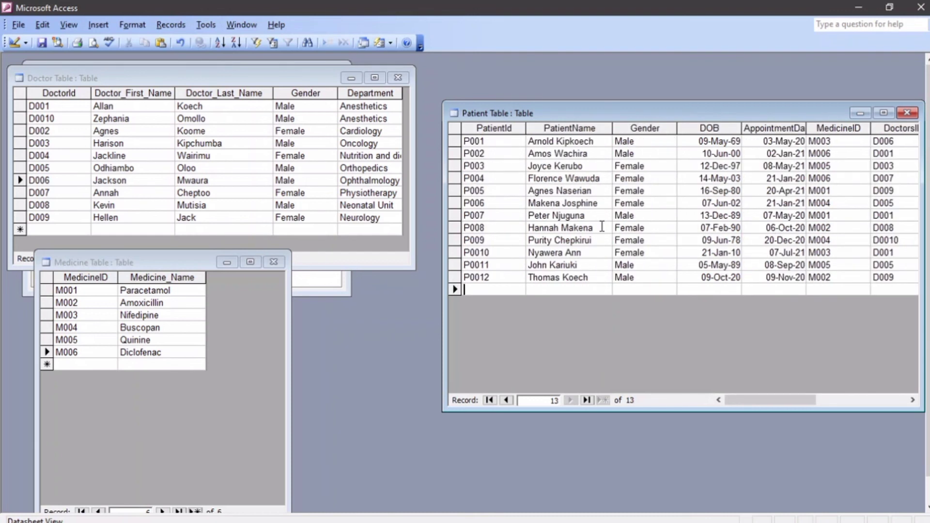
# - Start the thirteenth Patient Table record with the next PatientId, the patient's name, gender Male and the date of birth
pyautogui.write('P0013')
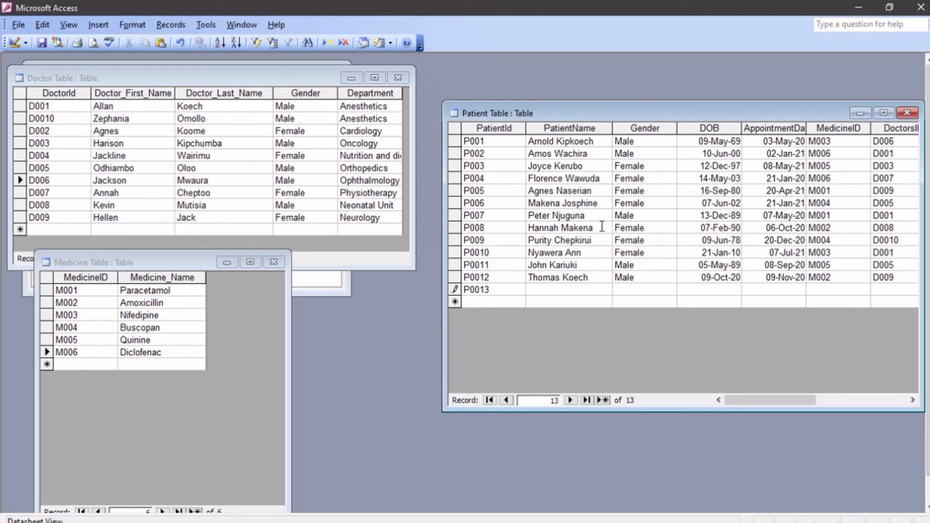
pyautogui.write('Juma H')
pyautogui.write('Male')
pyautogui.press('Tab')
pyautogui.write('8-5-90')
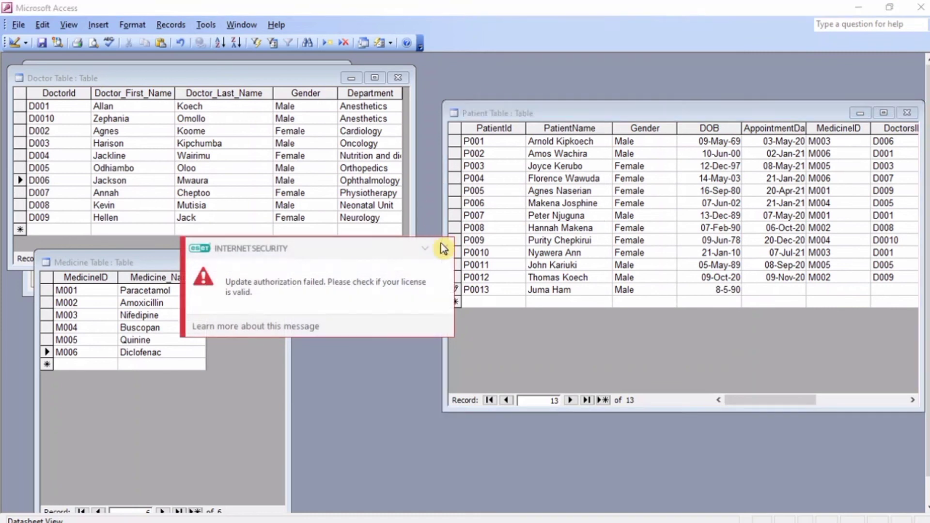
pyautogui.press('Tab')
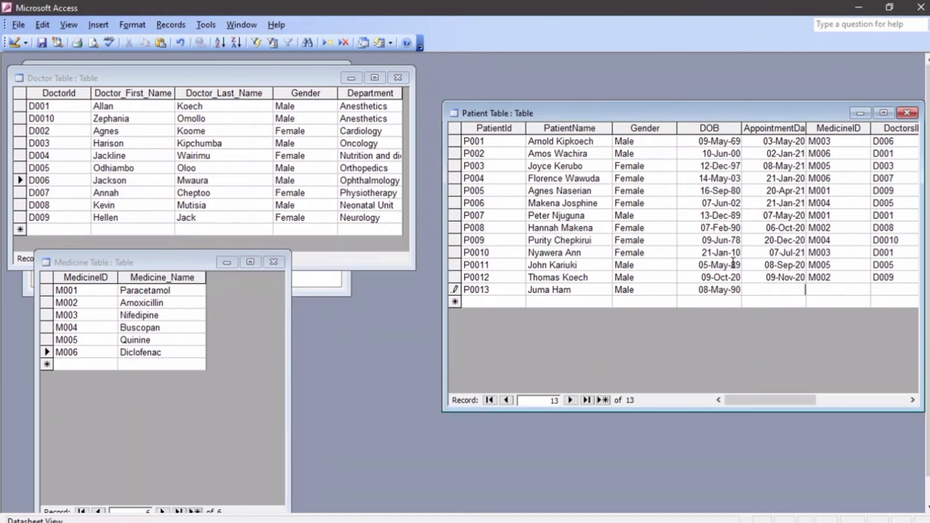
# - Complete the thirteenth patient's record with appointment date 4-6-21, MedicineID M001 and DoctorsID D004
pyautogui.write('4-6-21')
pyautogui.press('Tab')
pyautogui.write('M001')
pyautogui.press('Tab')
pyautogui.write('D004')
pyautogui.press('Tab')
# - Start the fourteenth Patient Table record with the next PatientId, the patient's full name, gender Male and the date of birth
pyautogui.write('P00')
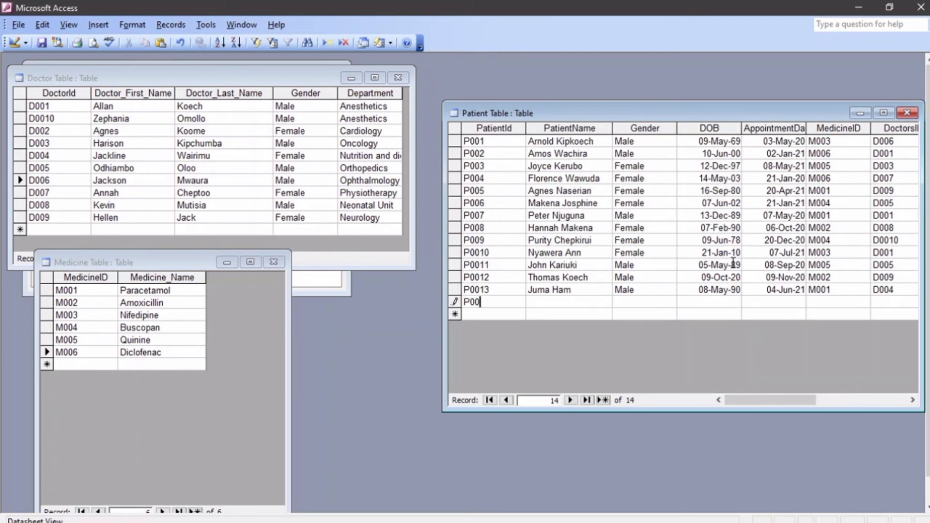
pyautogui.write('14')
pyautogui.press('capslock')
pyautogui.press('Tab')
pyautogui.press('capslock')
pyautogui.write('Tom Harry')
pyautogui.press('Tab')
pyautogui.write('Male')
pyautogui.press('Tab')
pyautogui.write('9-10-')
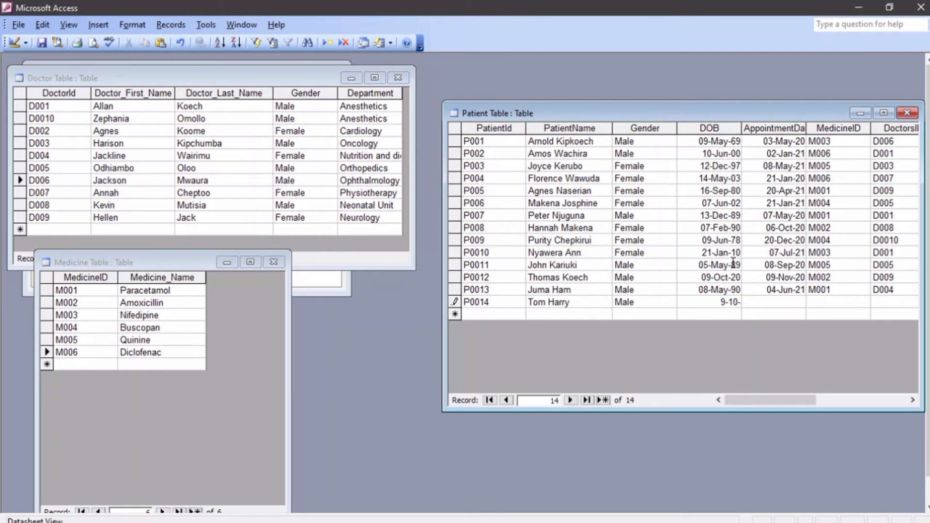
pyautogui.write('18')
pyautogui.press('Tab')
# - Complete the fourteenth patient's record with appointment date 05-2-21, MedicineID M004 and DoctorsID D006
pyautogui.write('05-2-21')
pyautogui.press('Tab')
pyautogui.write('004')
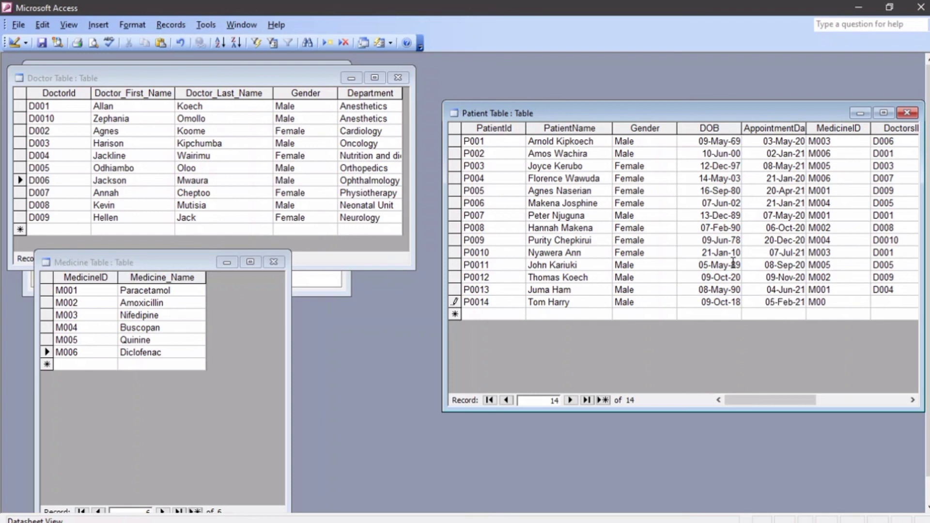
pyautogui.press('Tab')
pyautogui.write('D')
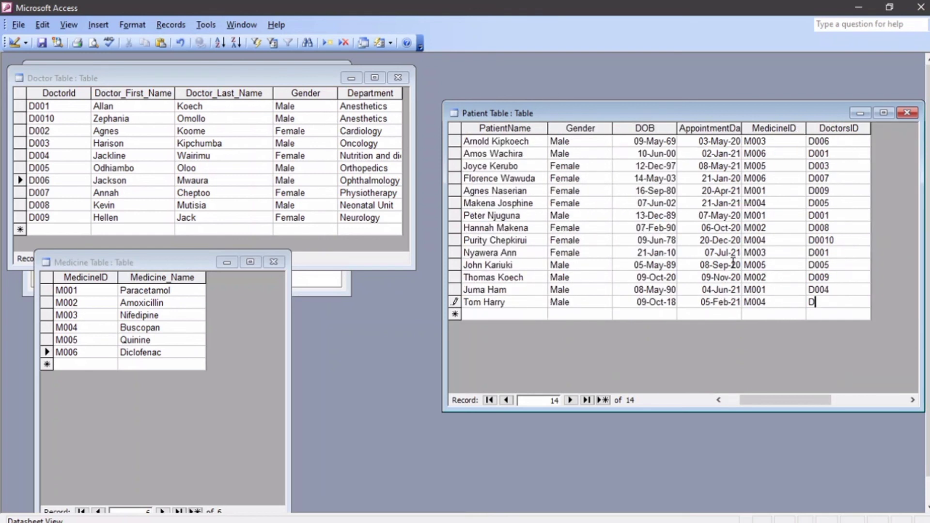
pyautogui.write('006')
pyautogui.moveTo(812, 401); pyautogui.dragTo(760, 405)
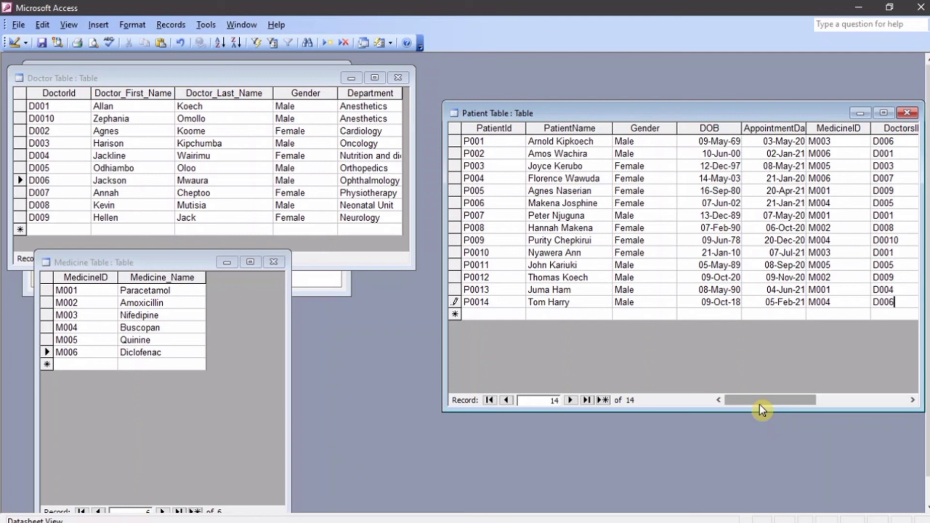
# - Close the Medicine, Doctor and Patient tables, returning to the Hospital Database window
pyautogui.click(274, 262)
pyautogui.click(397, 78)
pyautogui.click(907, 112)
pyautogui.click(153, 193)
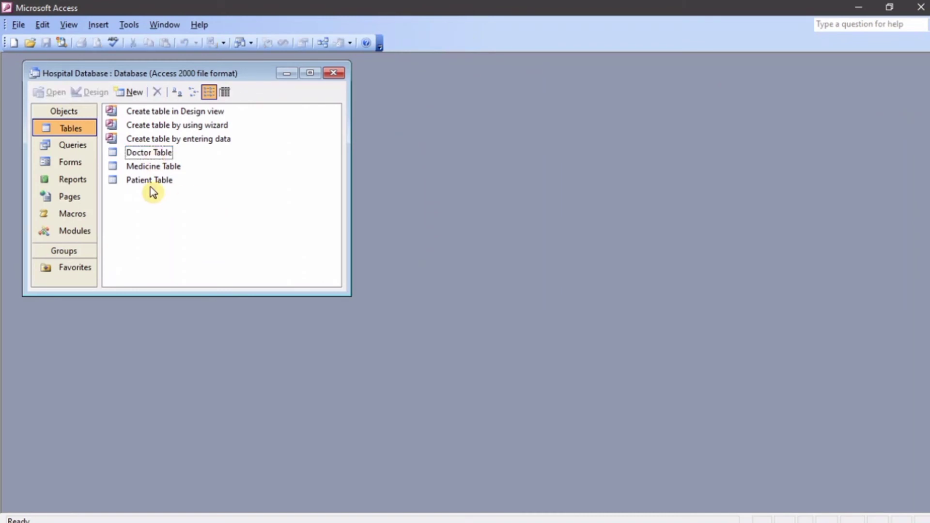
# - Open the Doctor Table in Design view and select the Department field's row
pyautogui.doubleClick(159, 157)
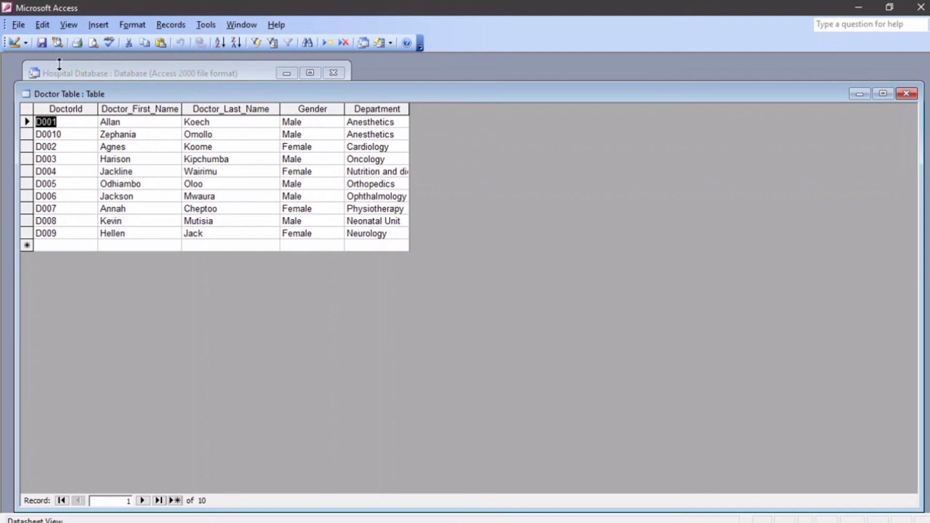
pyautogui.click(13, 43)
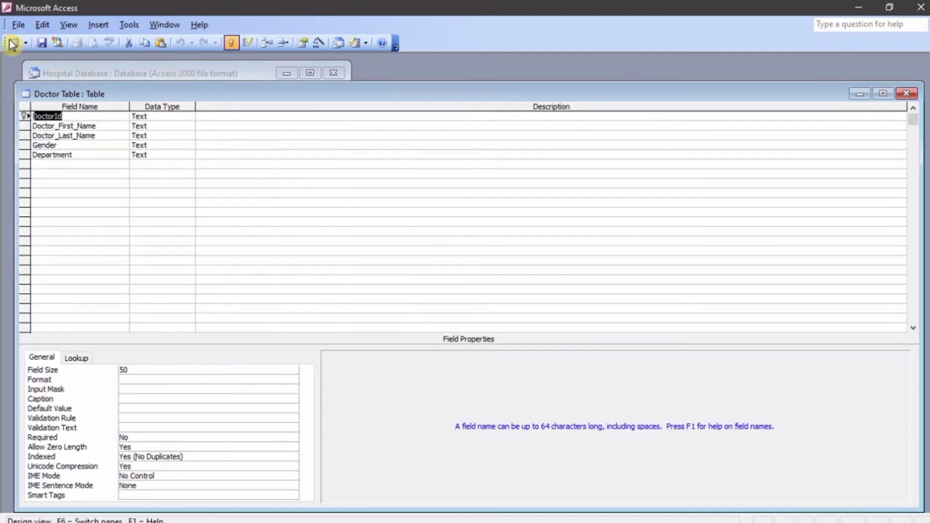
pyautogui.click(71, 165)
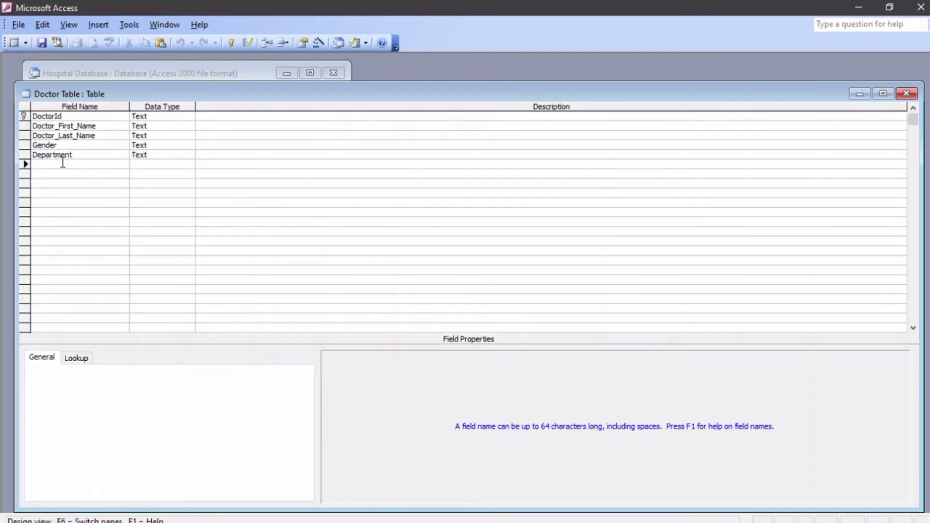
pyautogui.click(23, 156)
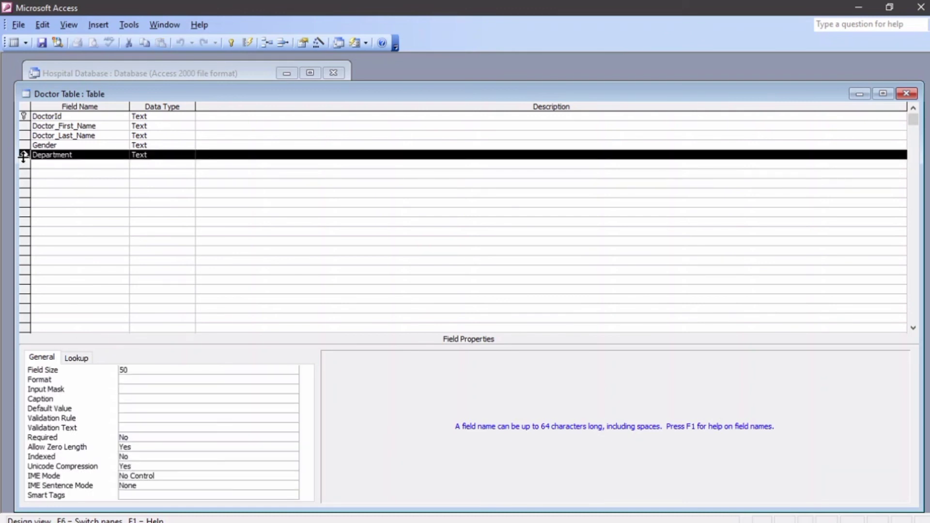
# - Insert a blank field row above Department in the Doctor Table's design and close the table
pyautogui.rightClick(26, 159)
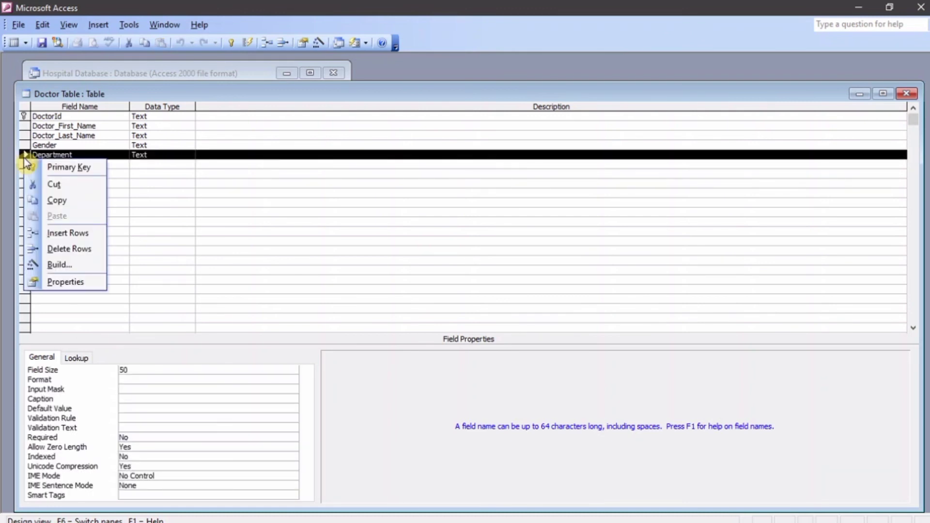
pyautogui.click(247, 203)
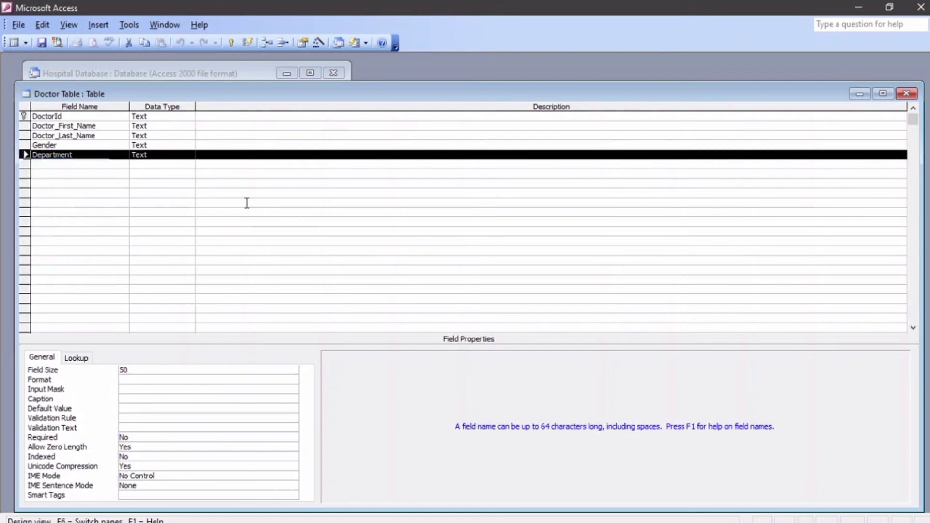
pyautogui.click(247, 203)
pyautogui.click(24, 156)
pyautogui.rightClick(25, 159)
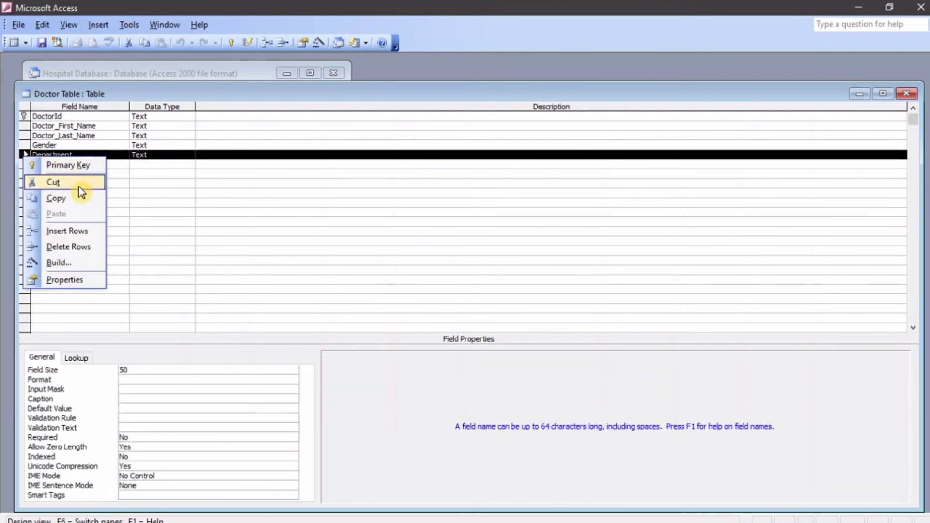
pyautogui.click(90, 232)
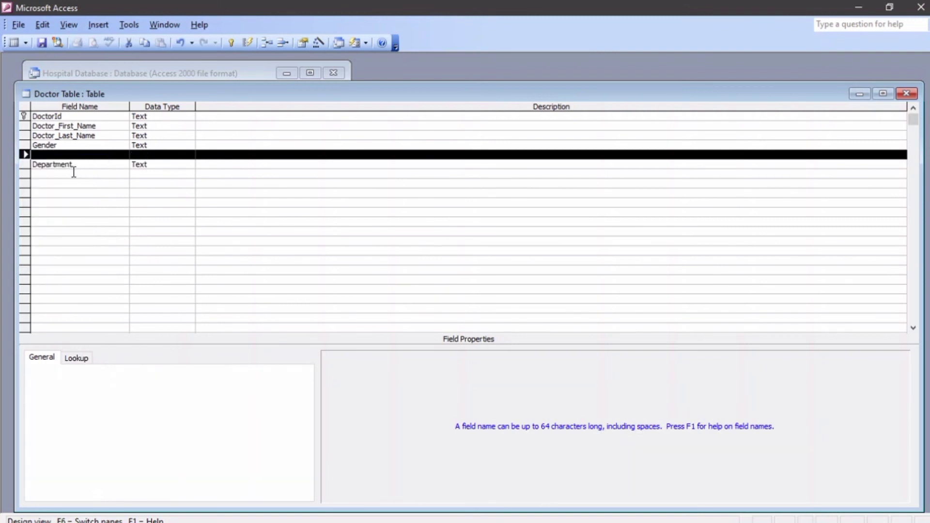
pyautogui.click(75, 184)
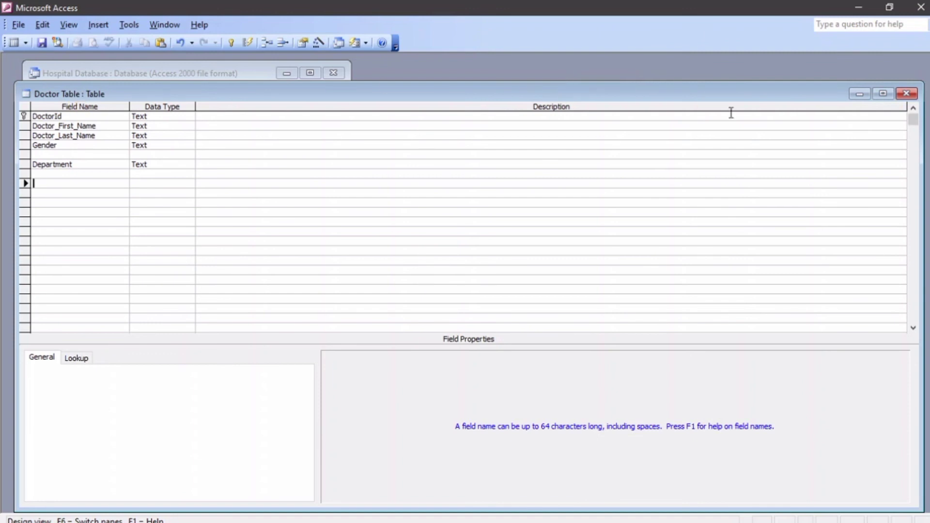
pyautogui.click(917, 90)
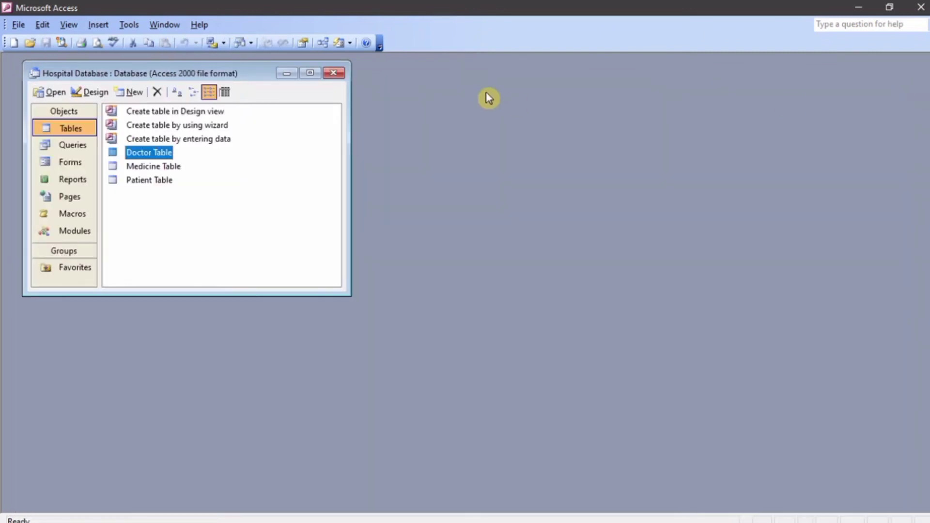
# - Open the Doctor Table's records and widen the Doctor_First_Name column slightly so its full heading fits
pyautogui.doubleClick(141, 154)
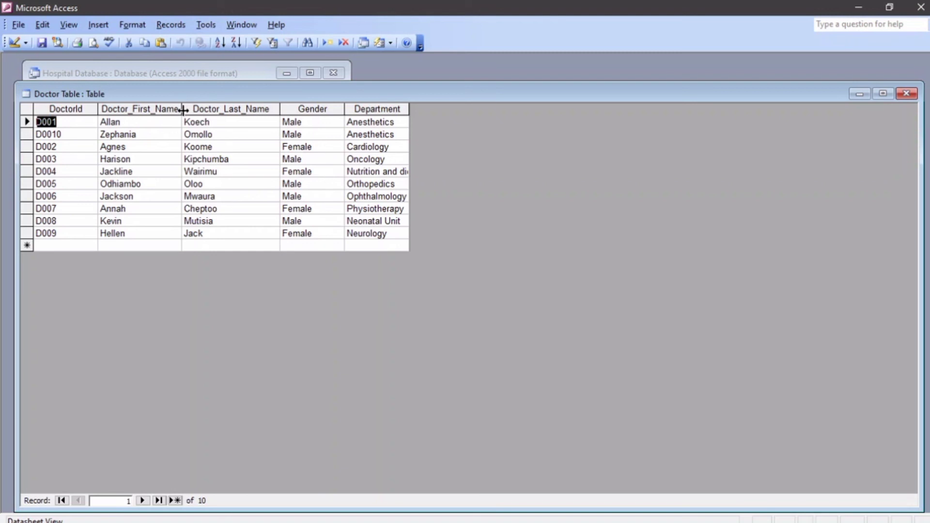
pyautogui.moveTo(182, 110)
pyautogui.mouseDown()
pyautogui.moveTo(199, 115)
pyautogui.moveTo(166, 111)
pyautogui.moveTo(195, 112)
pyautogui.mouseUp()
pyautogui.click(200, 117)
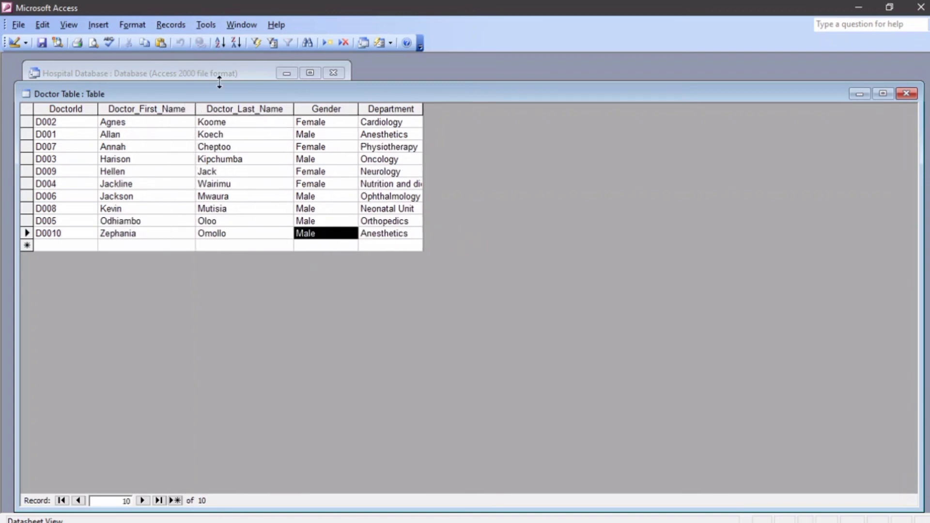
# - Sort the Doctor Table's records by Doctor_First_Name in descending order
pyautogui.click(171, 105)
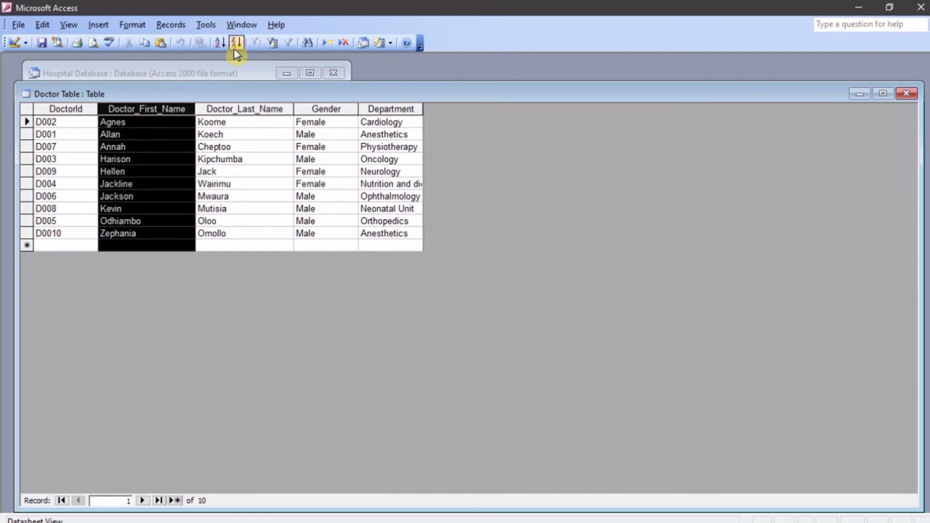
pyautogui.click(180, 28)
pyautogui.moveTo(182, 57)
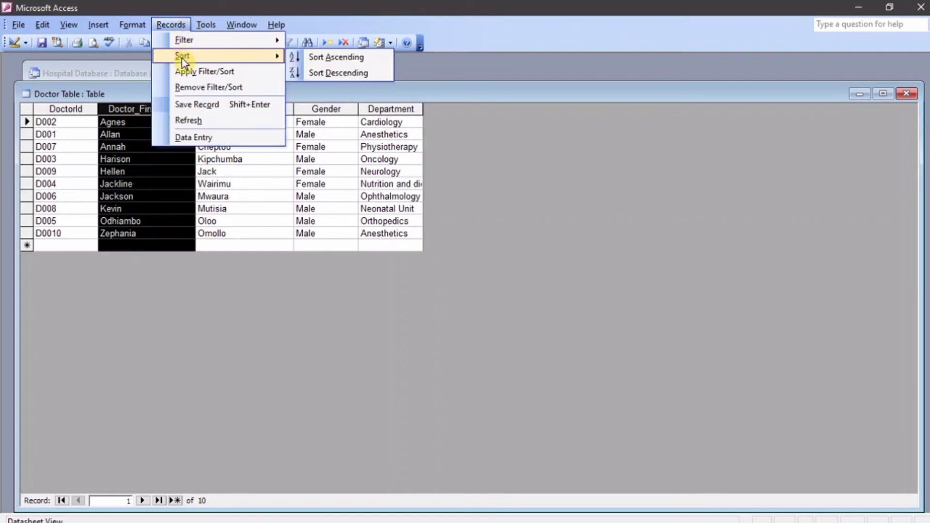
pyautogui.click(332, 72)
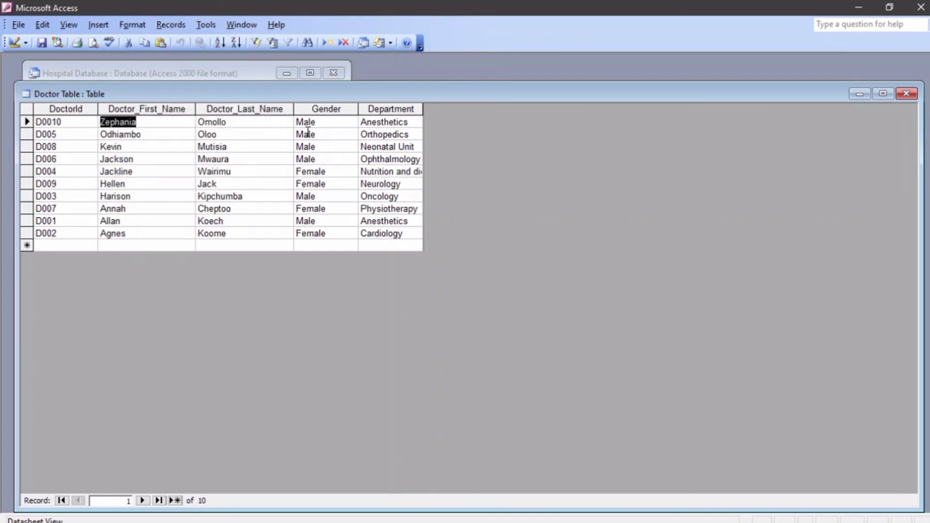
# - Sort the Doctor Table's records by Doctor_First_Name in ascending order
pyautogui.click(249, 235)
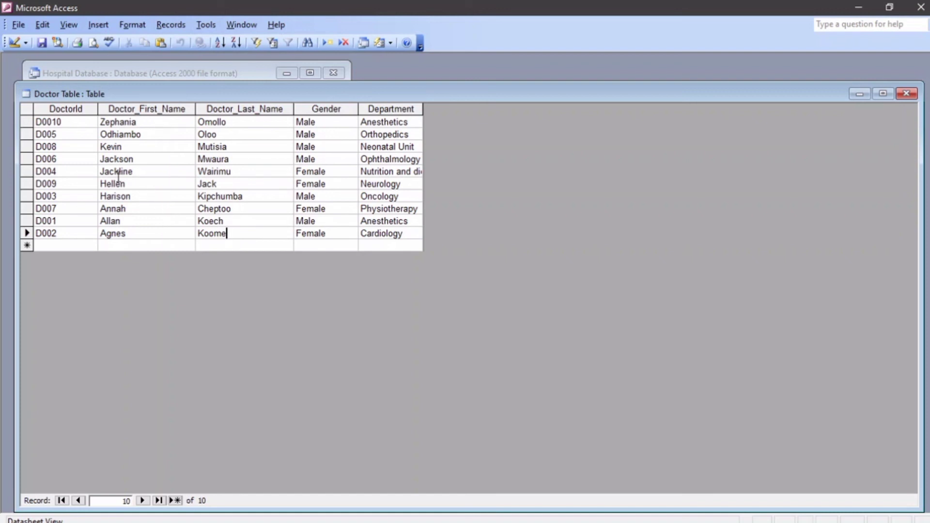
pyautogui.click(135, 108)
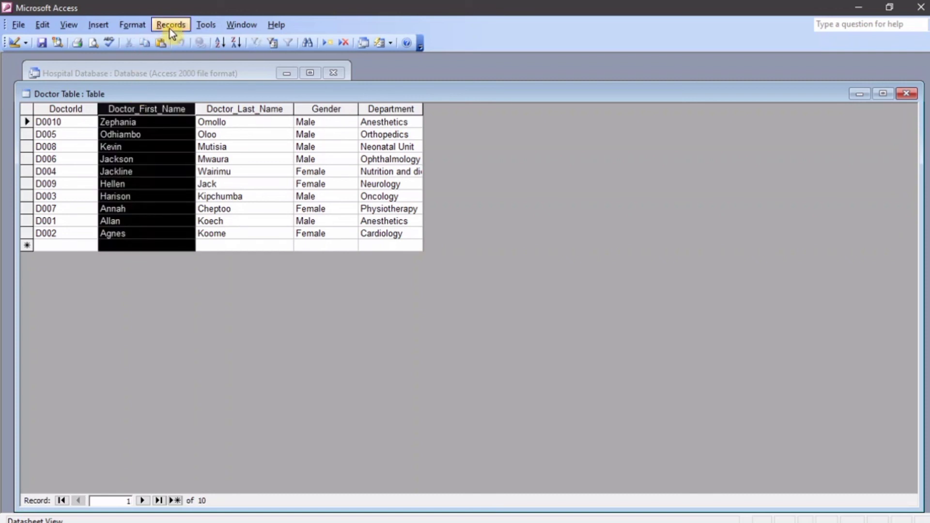
pyautogui.click(220, 47)
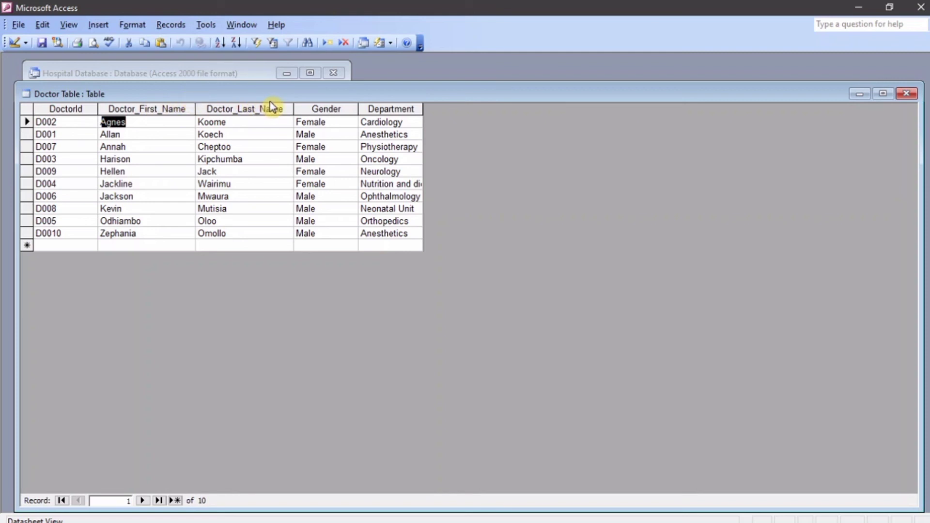
# - Move the Doctor_Last_Name column before Doctor_First_Name, after Department, and back between Doctor_First_Name and Gender
pyautogui.click(235, 107)
pyautogui.moveTo(236, 106); pyautogui.dragTo(158, 108)
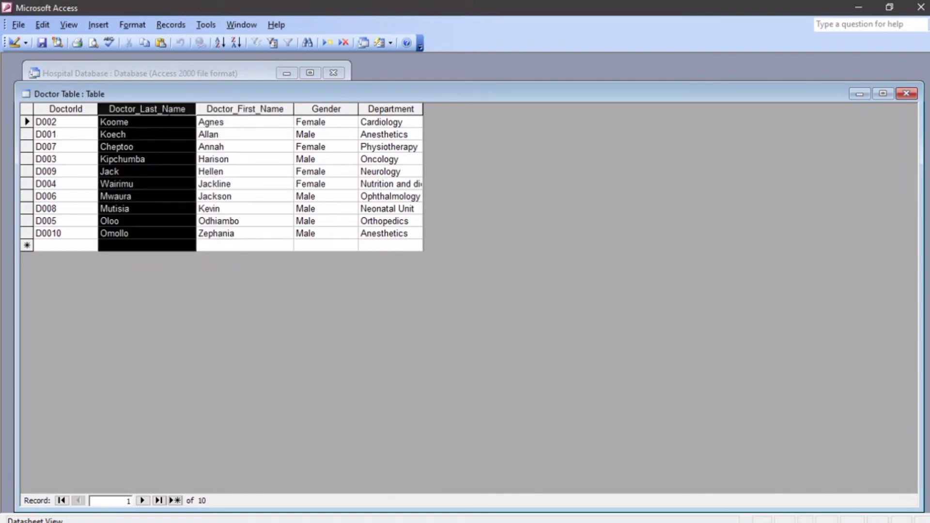
pyautogui.moveTo(158, 108); pyautogui.dragTo(463, 120)
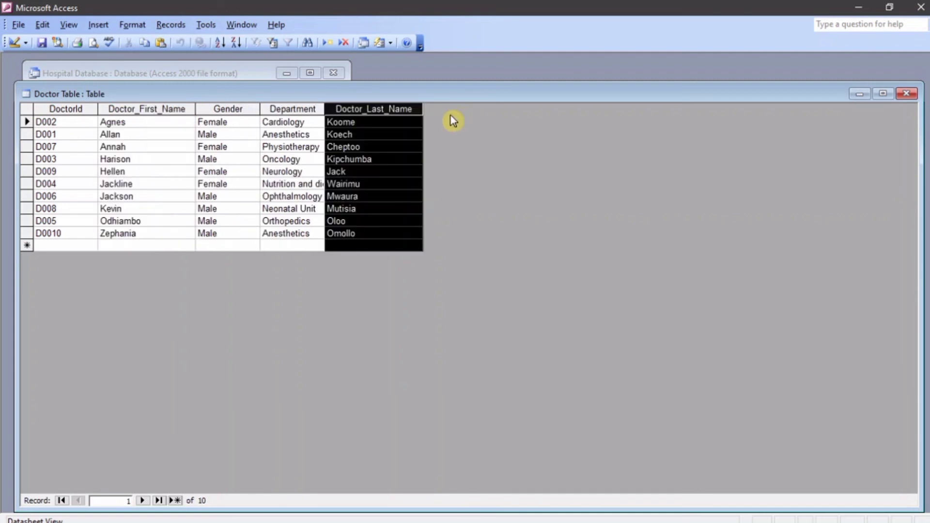
pyautogui.moveTo(394, 108); pyautogui.dragTo(236, 114)
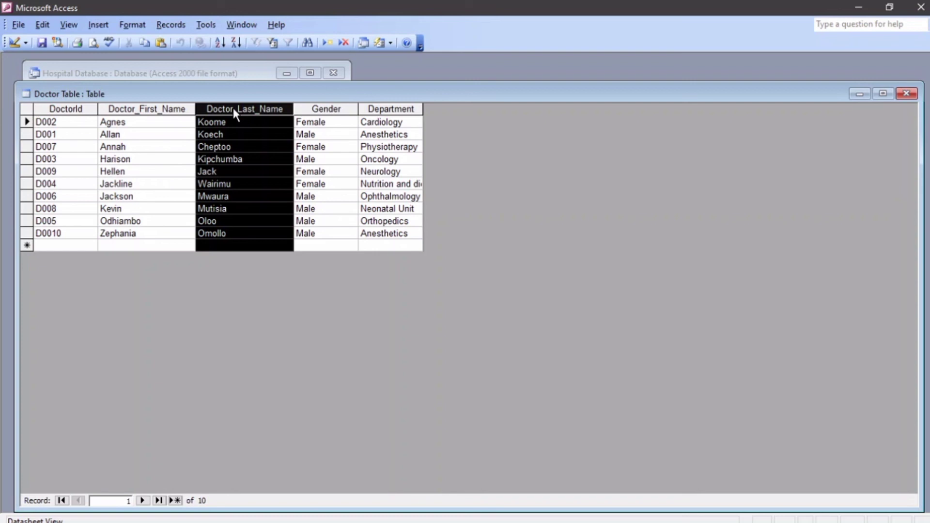
# - Close the Doctor Table and save its layout changes
pyautogui.click(906, 93)
pyautogui.click(415, 307)
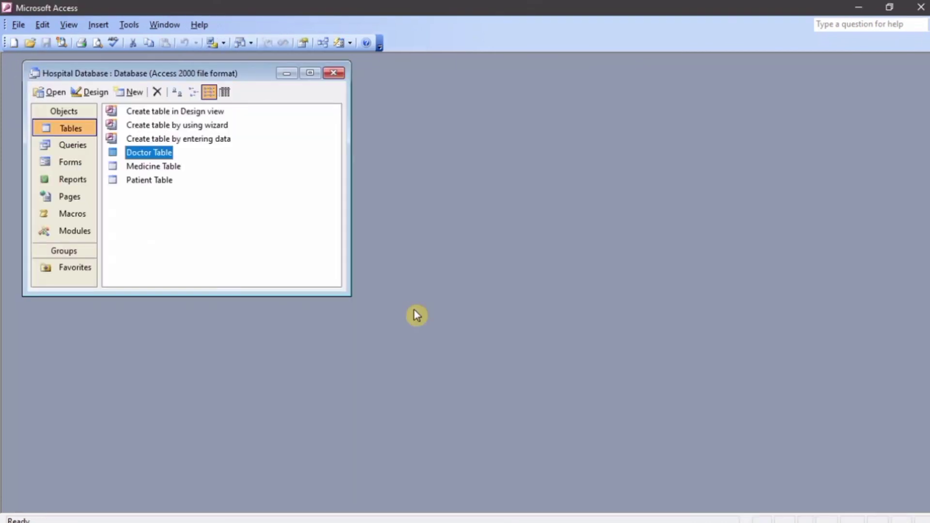
# - Copy the Doctor Table and paste it as a new table named Doc COpy with structure and data
pyautogui.rightClick(144, 160)
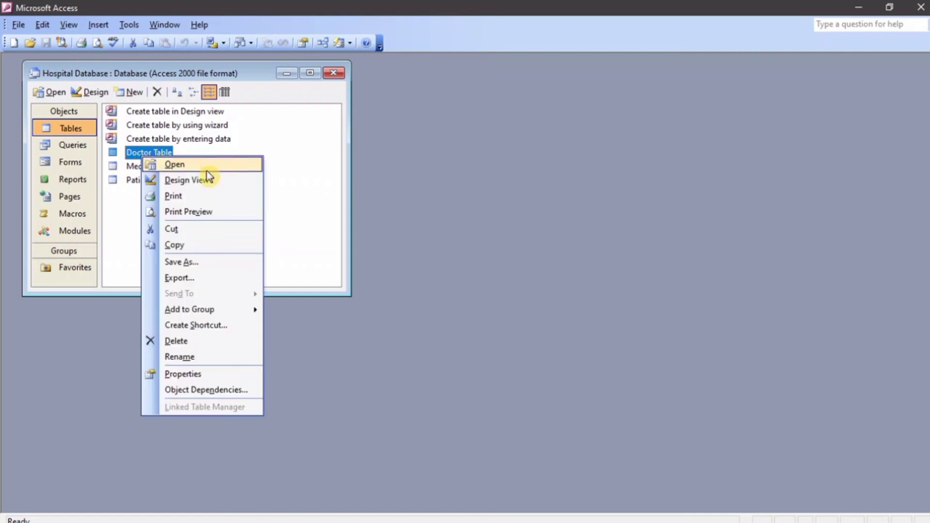
pyautogui.click(199, 241)
pyautogui.rightClick(243, 213)
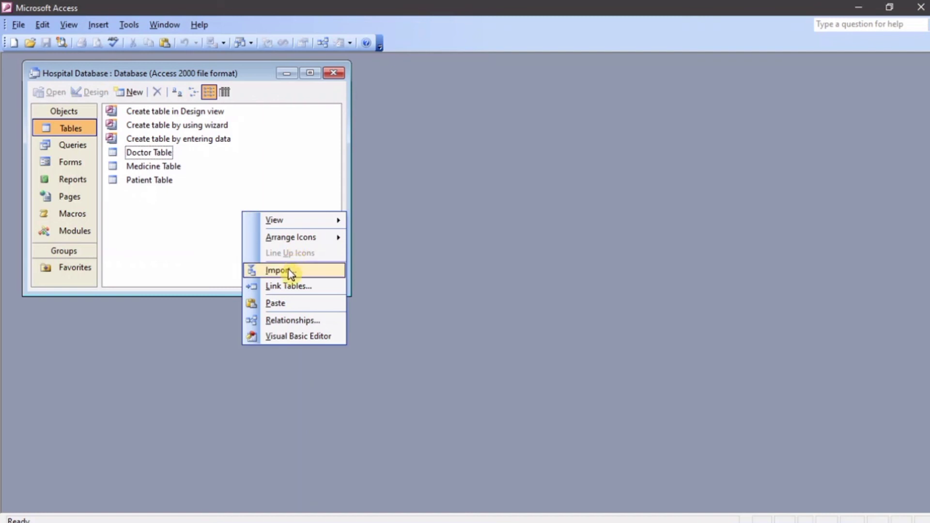
pyautogui.click(290, 304)
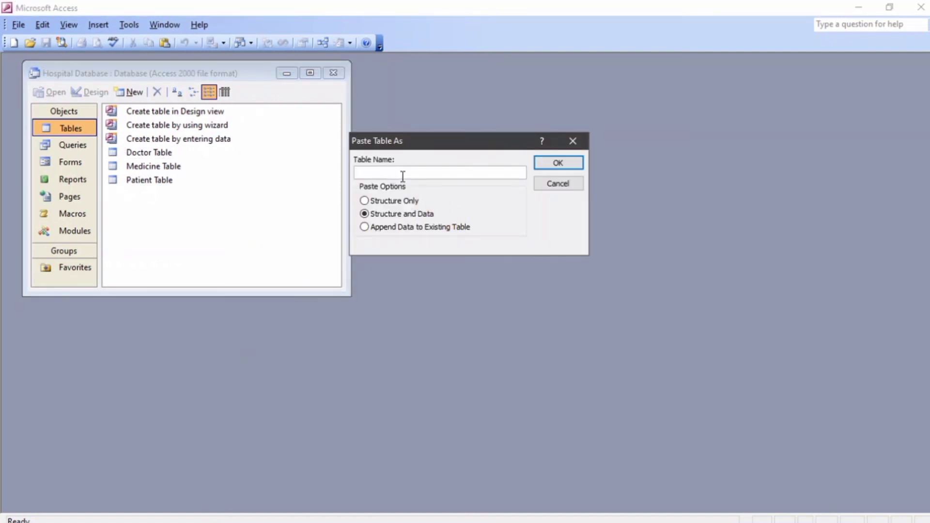
pyautogui.write('pa')
pyautogui.press('BackSpace')
pyautogui.press('BackSpace')
pyautogui.write('Doc COpy')
pyautogui.click(564, 163)
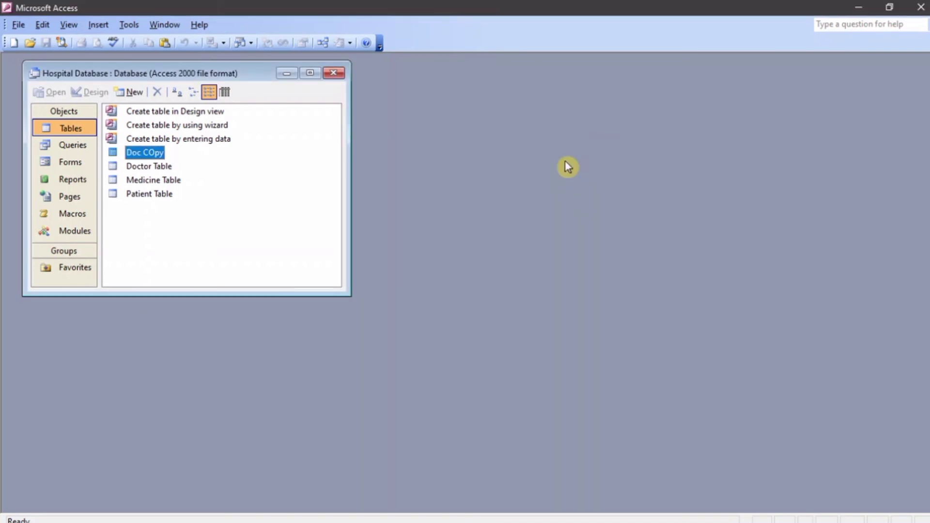
# - Check the records in the Doc COpy table, close it and delete that table from the database
pyautogui.doubleClick(148, 153)
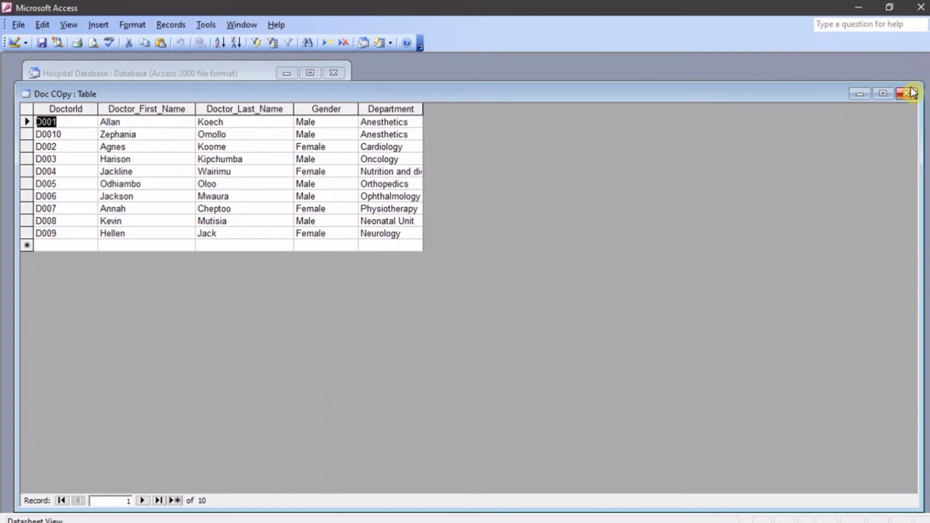
pyautogui.click(906, 93)
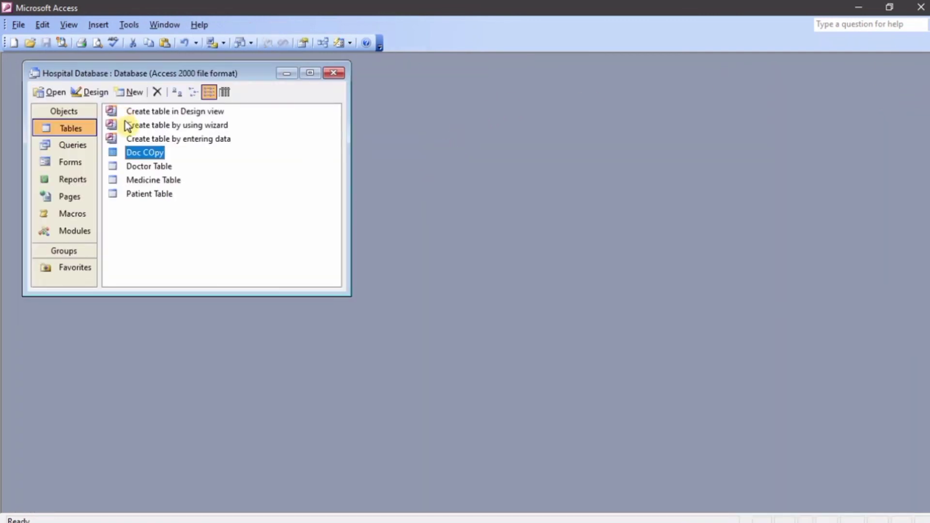
pyautogui.click(155, 153)
pyautogui.press('Delete')
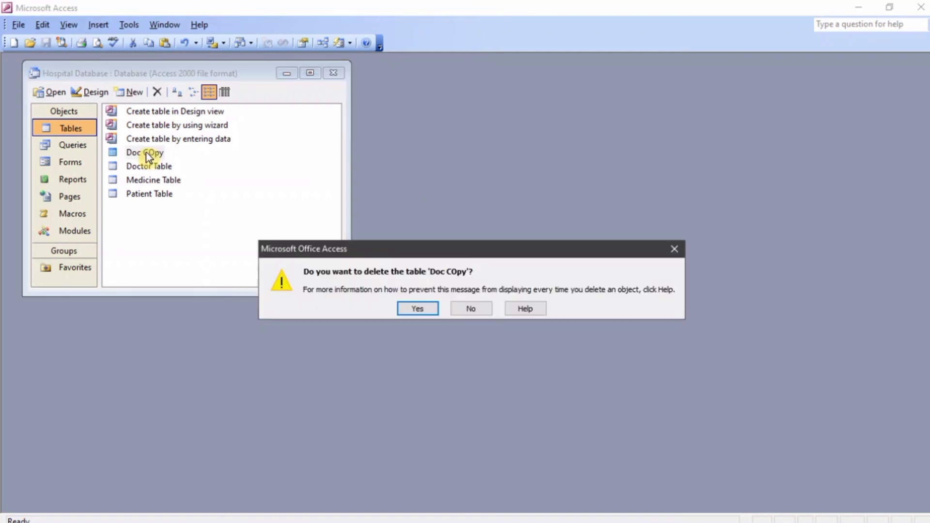
pyautogui.click(418, 309)
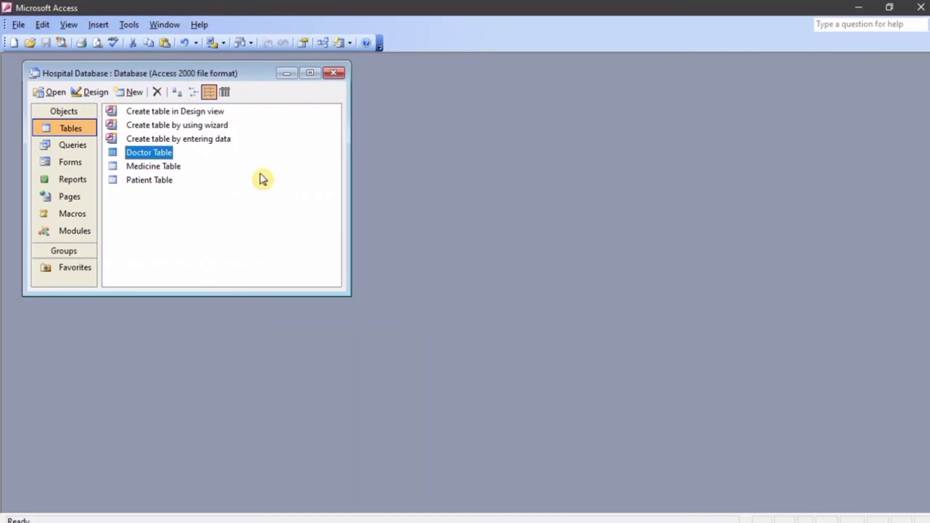